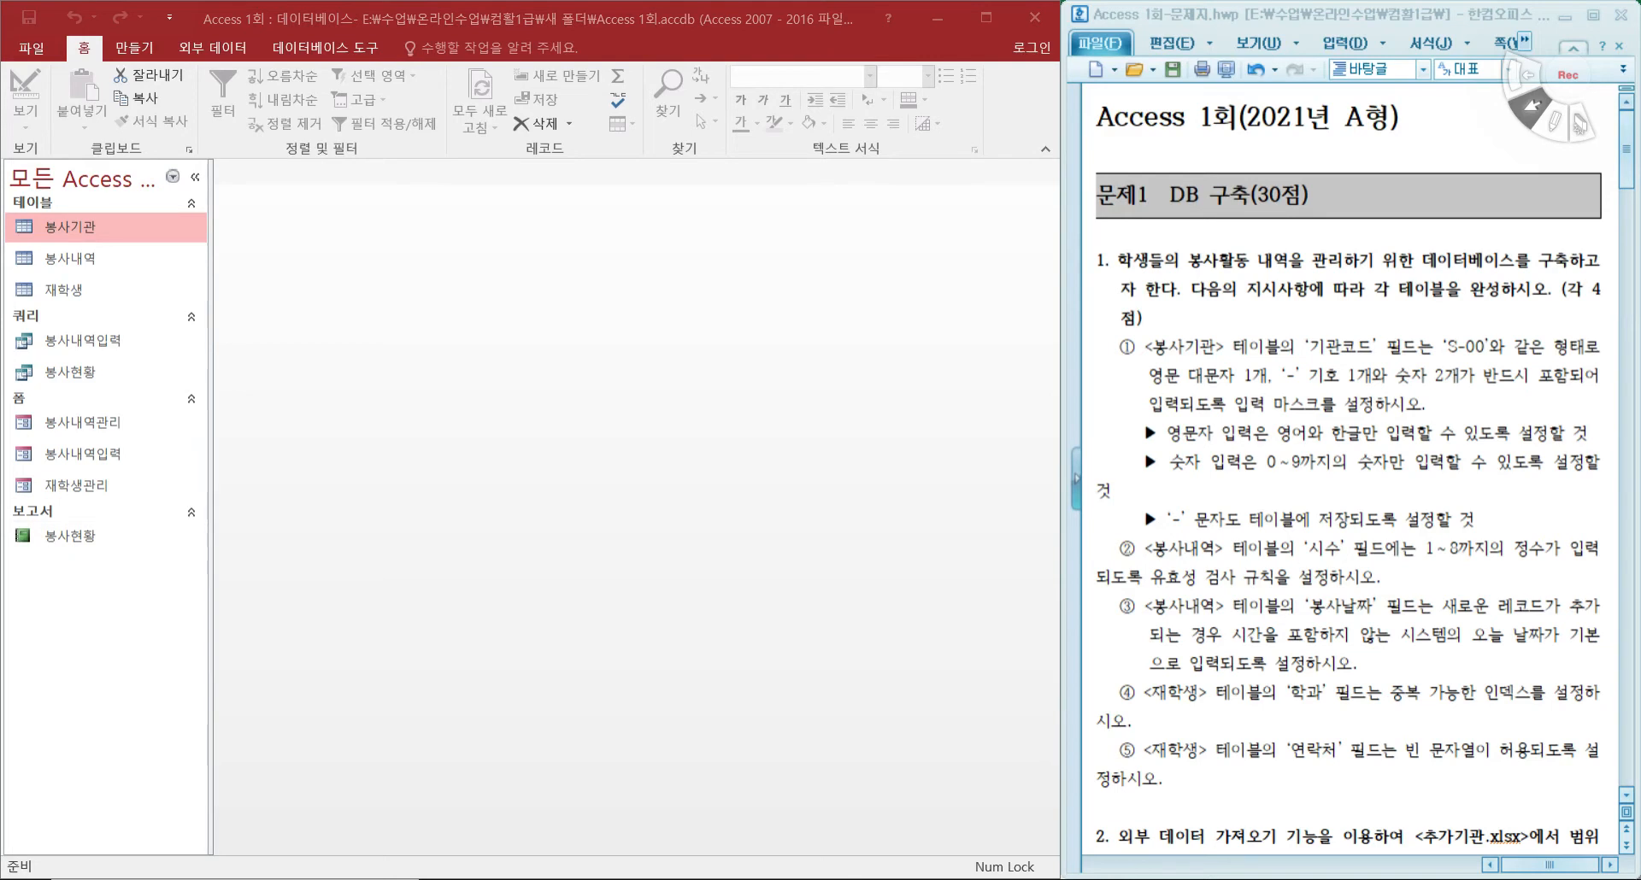
Collapse and restore the navigation pane and its 테이블 group, keeping all Access objects listed.
left_click(197, 181)
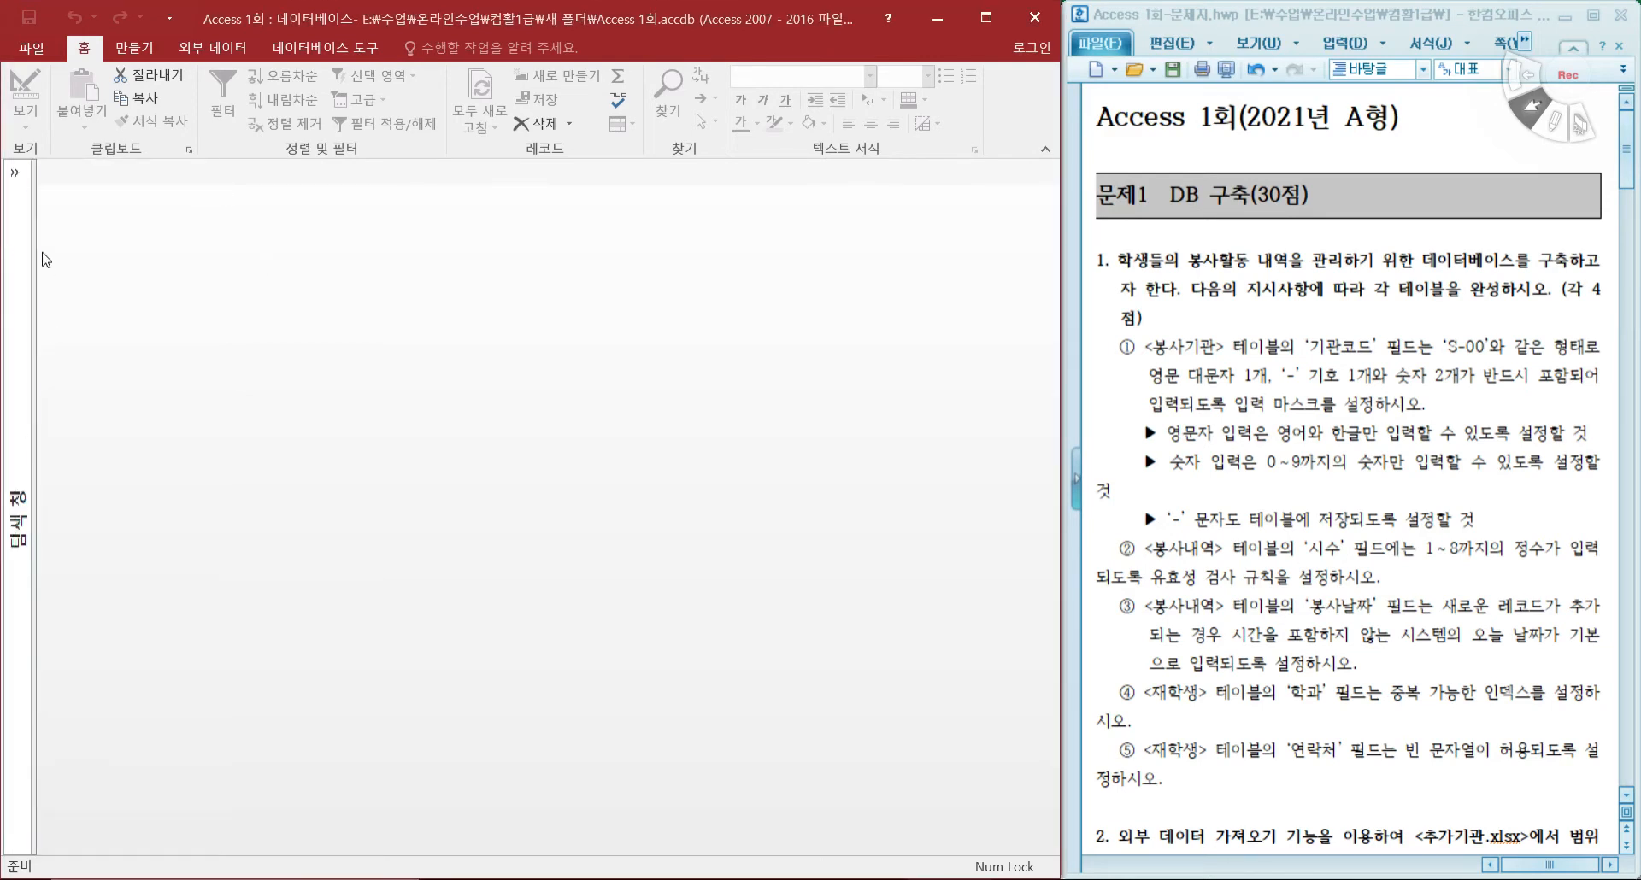
left_click(15, 174)
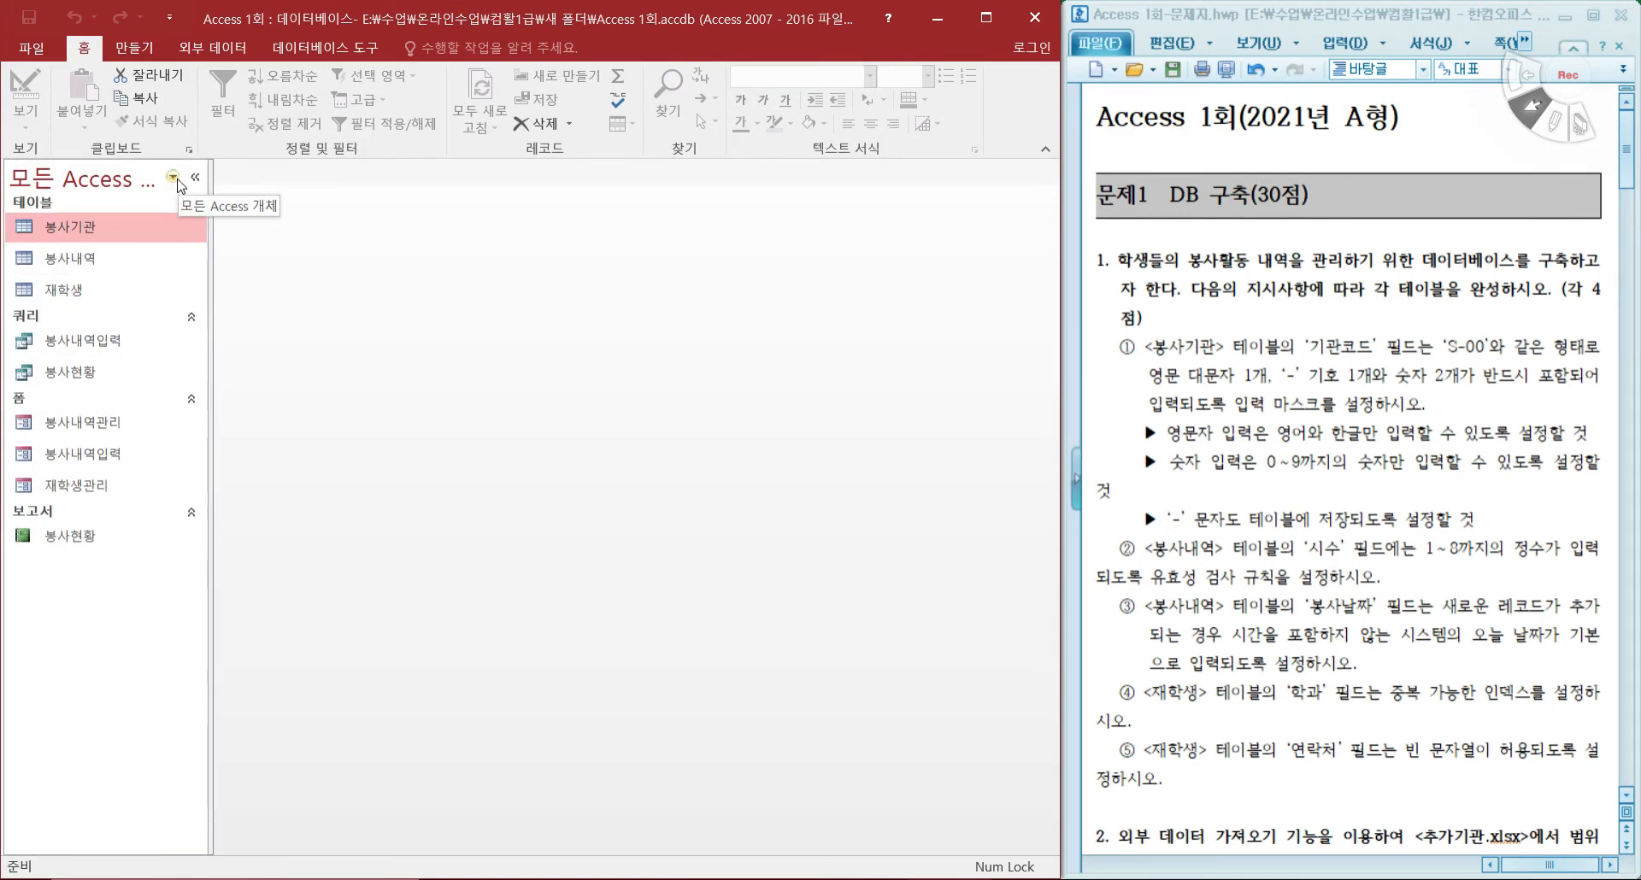
left_click(178, 183)
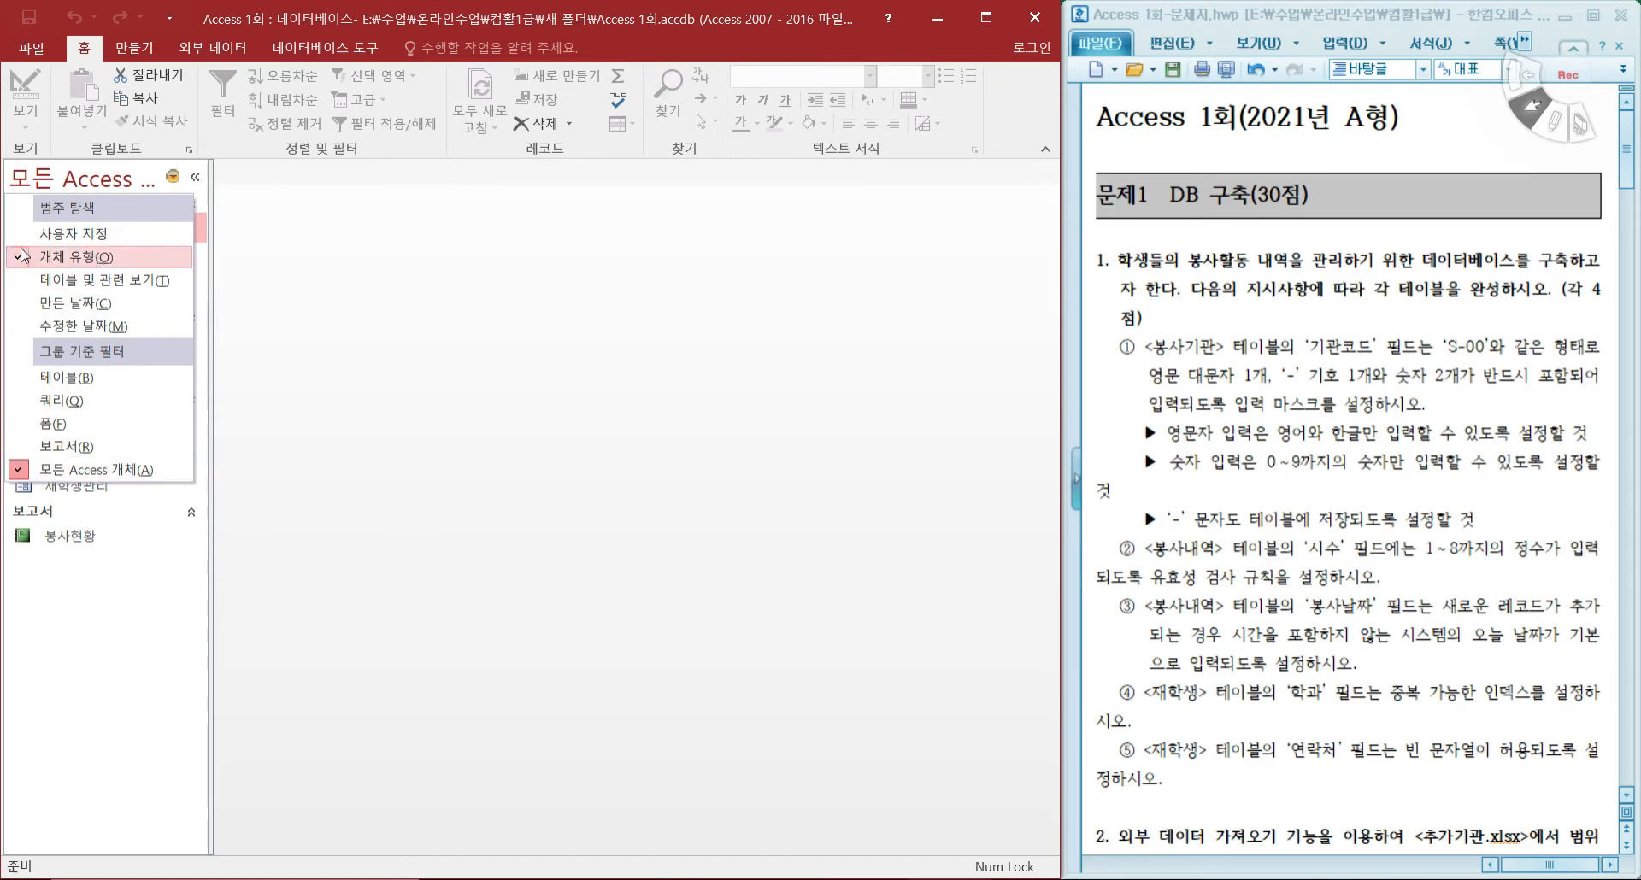
left_click(91, 470)
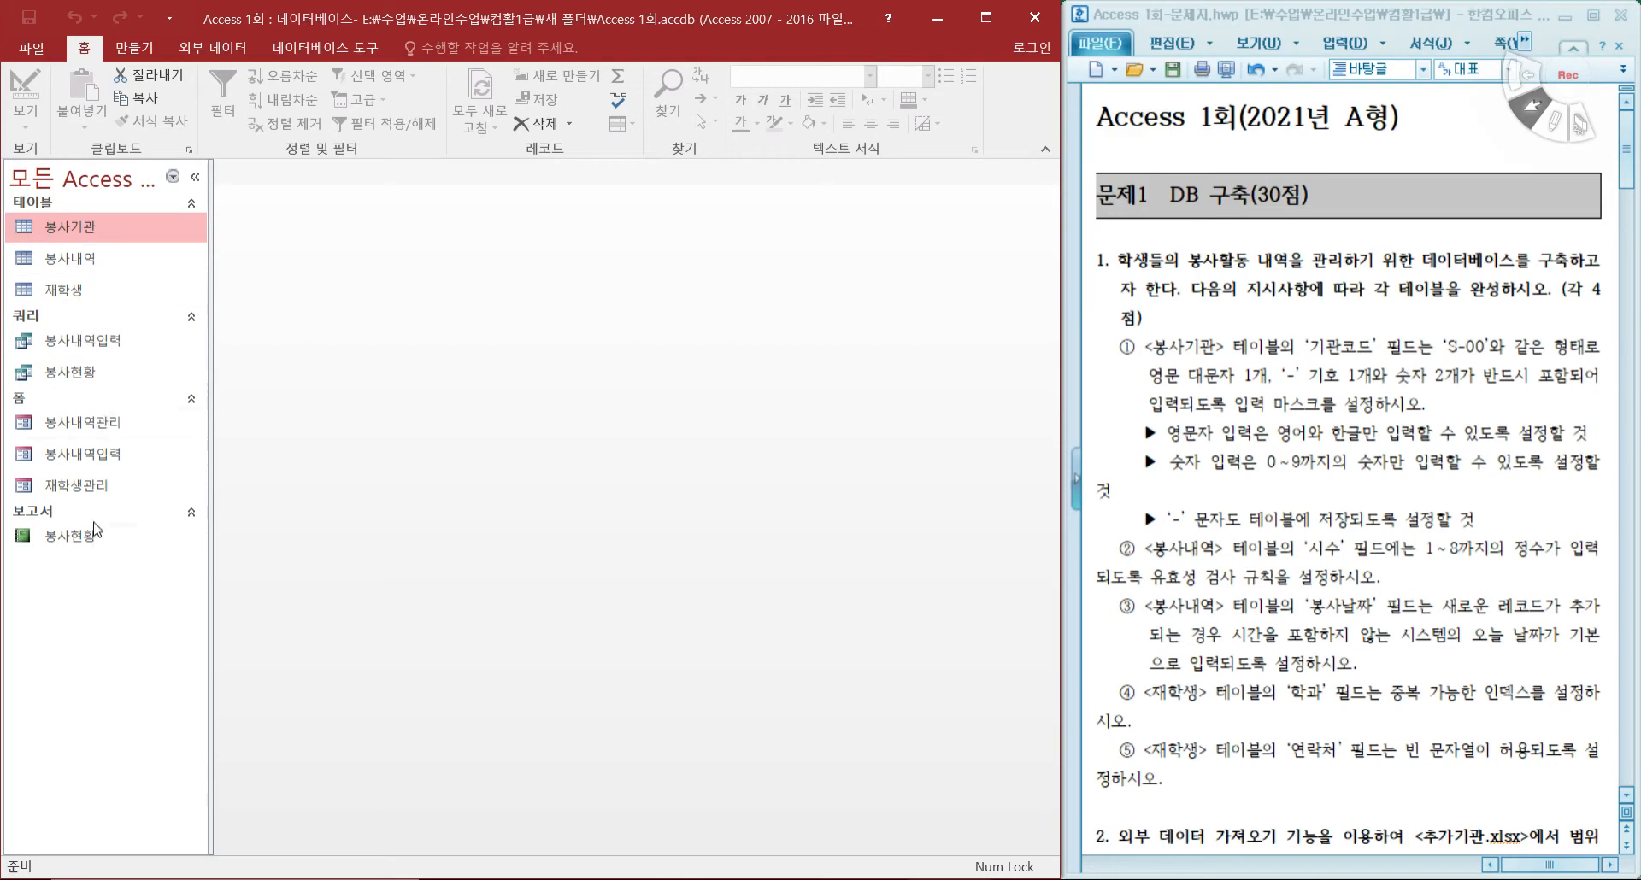
left_click(191, 203)
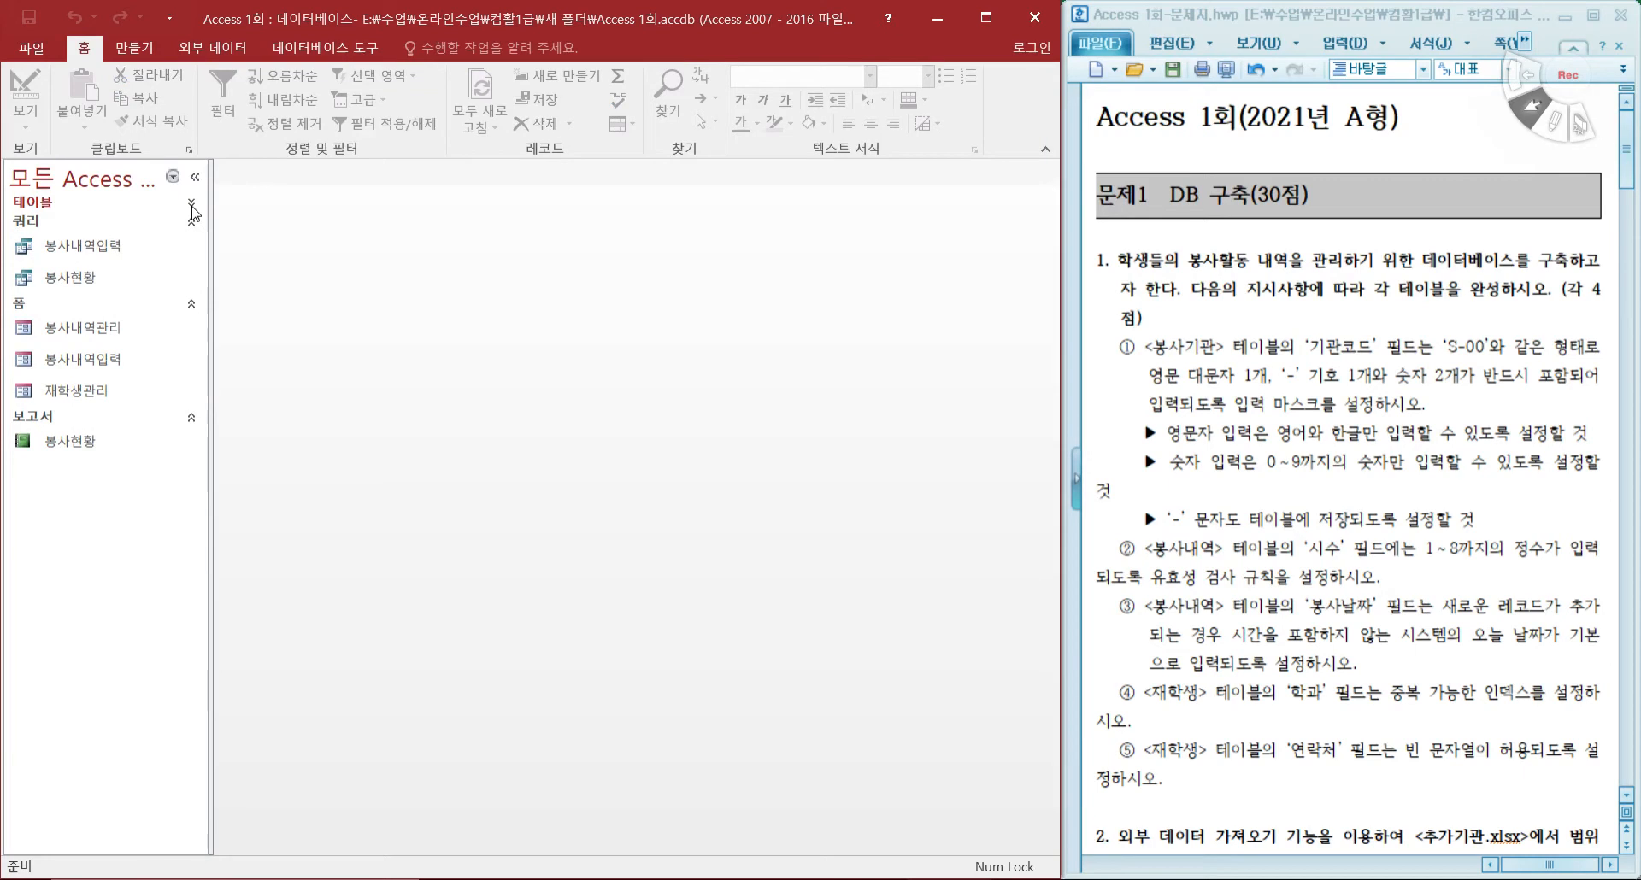
left_click(192, 207)
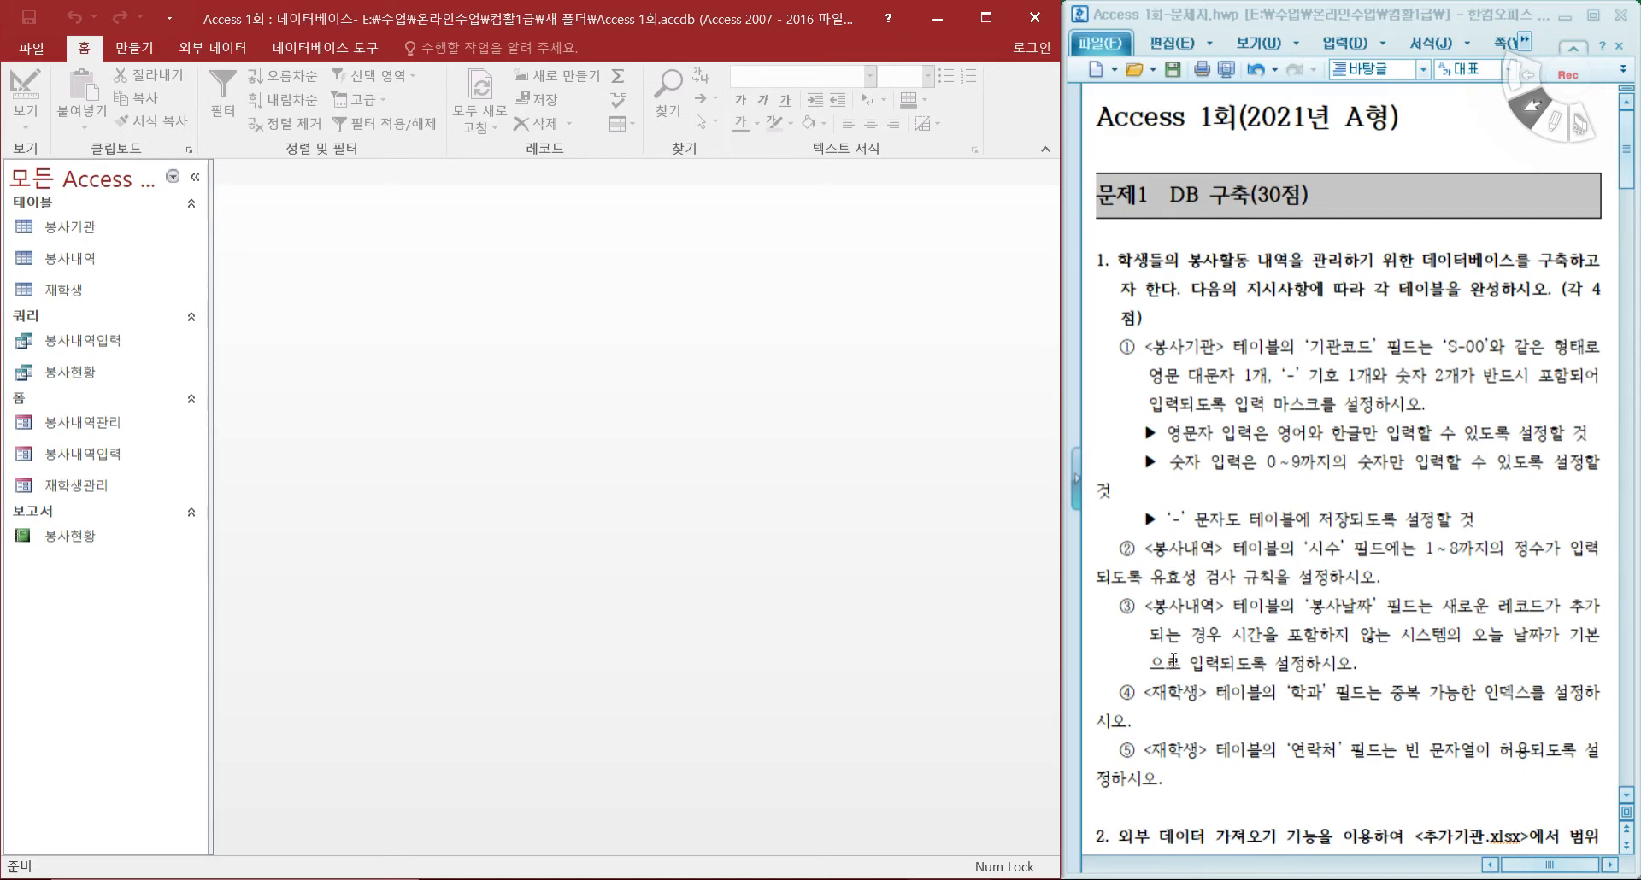
Review the DB 구축 tasks in the exam sheet, marking the first instruction about the 봉사기관 table.
scroll(1231, 529, "down", 5)
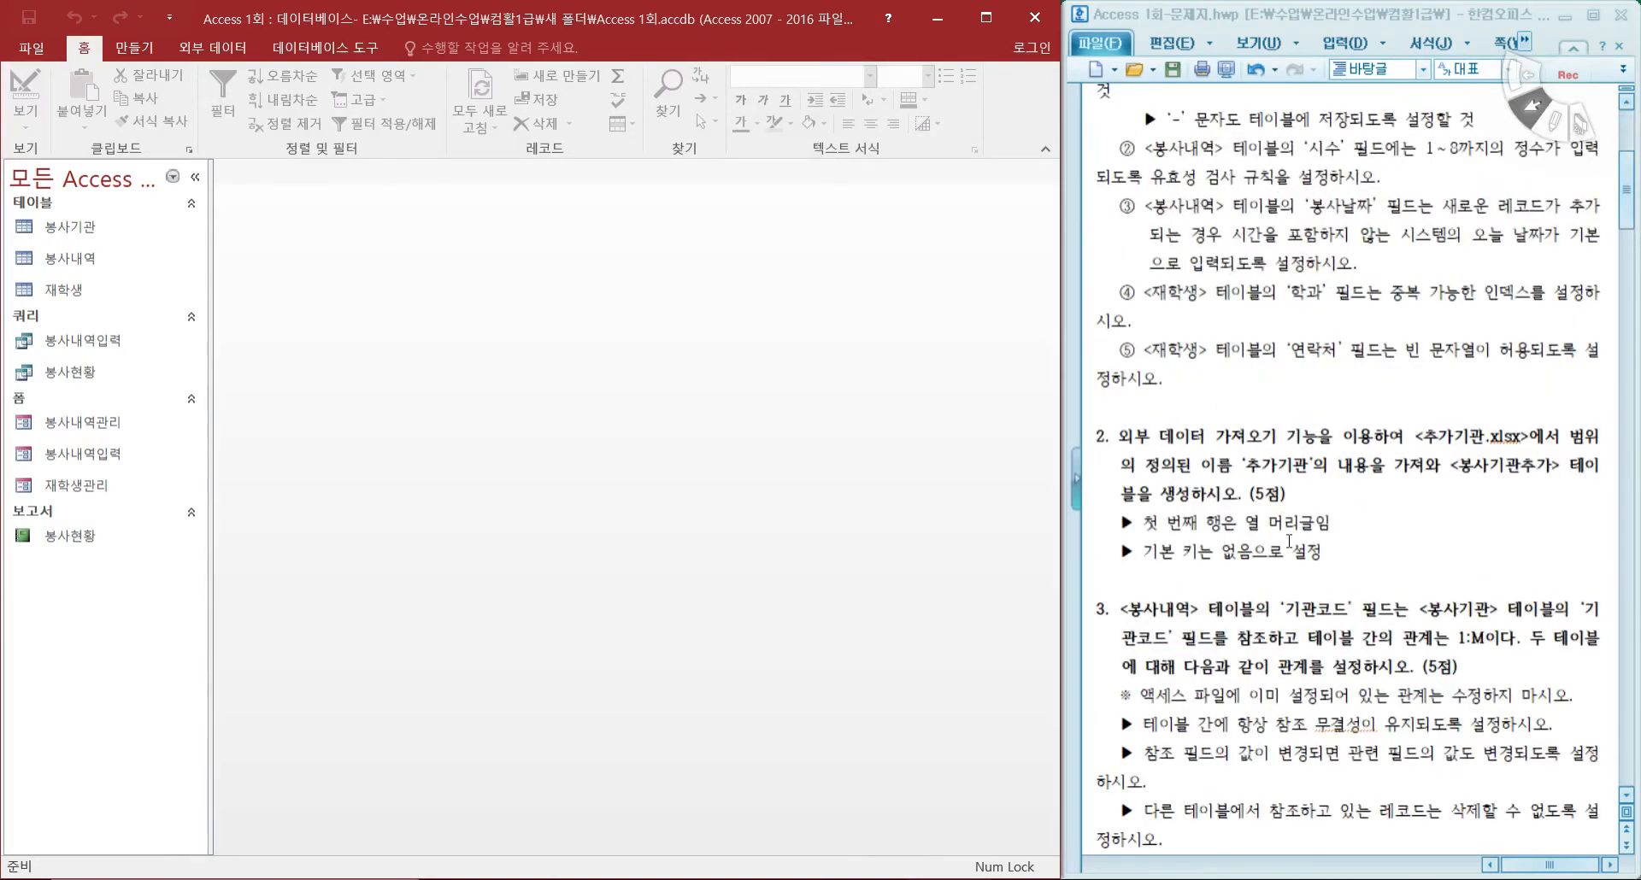
scroll(1285, 540, "down", 1)
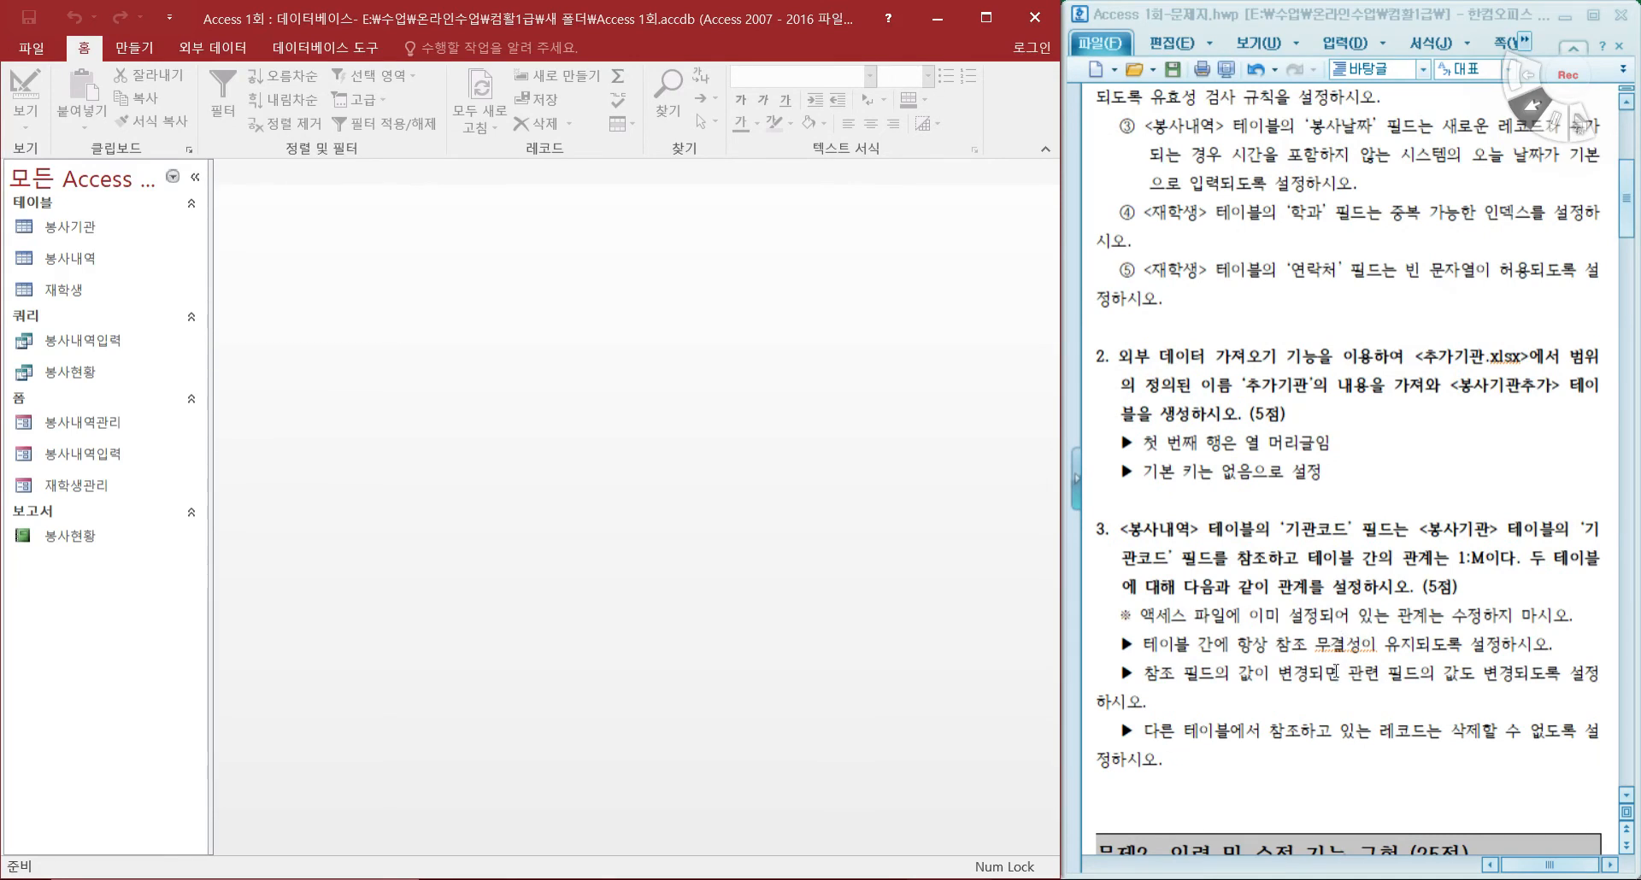
scroll(1333, 645, "up", 6)
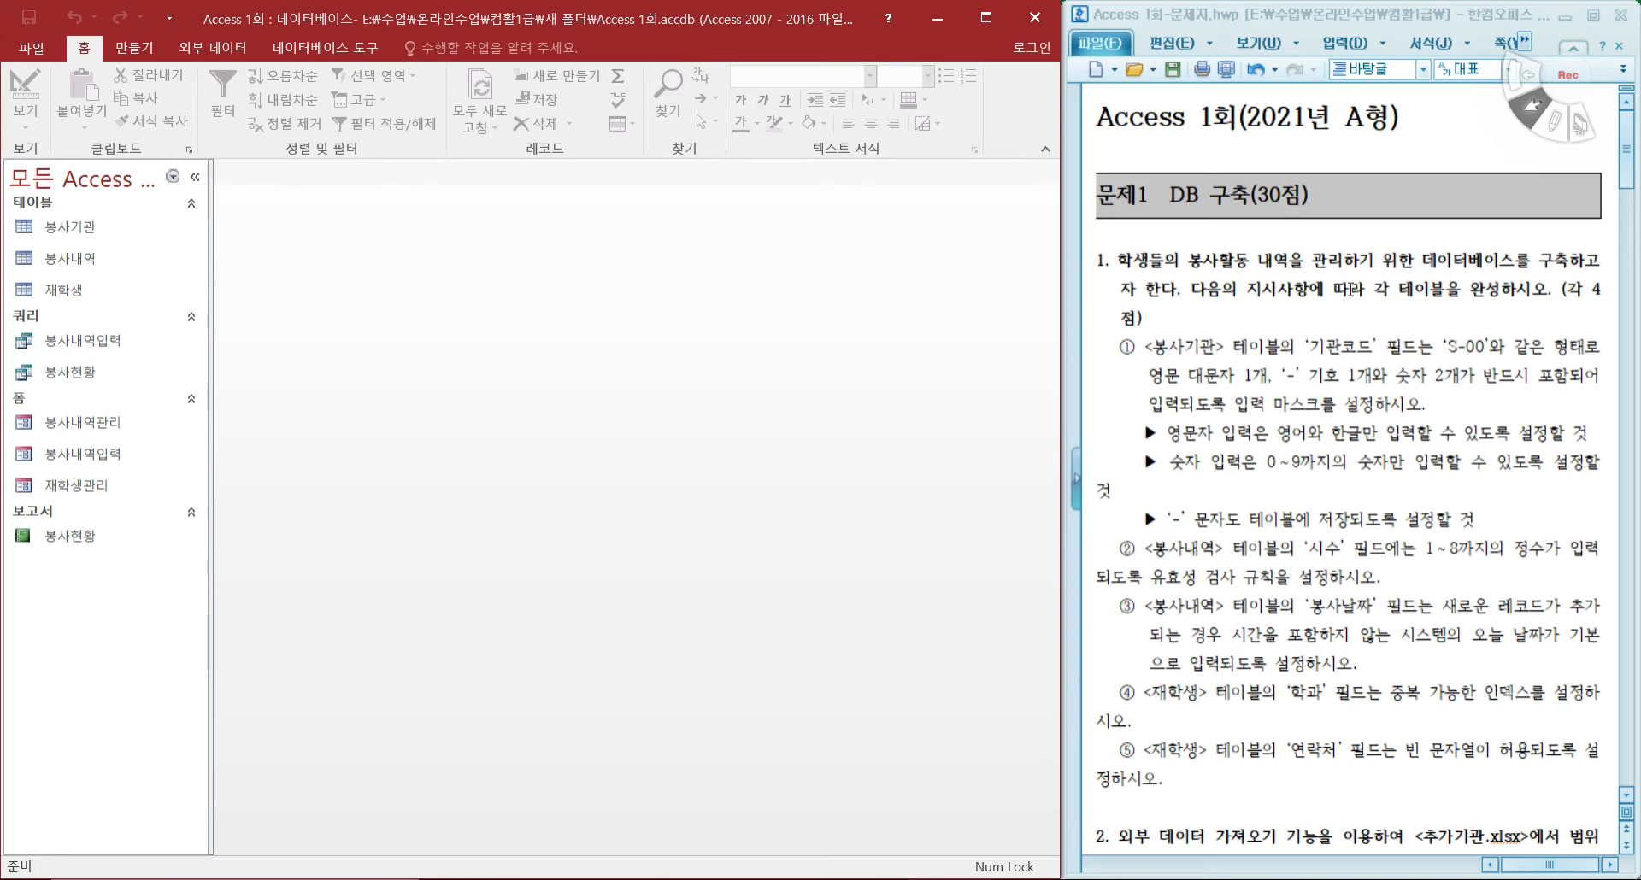
left_click_drag(1414, 291, 1497, 295)
left_click(1424, 304)
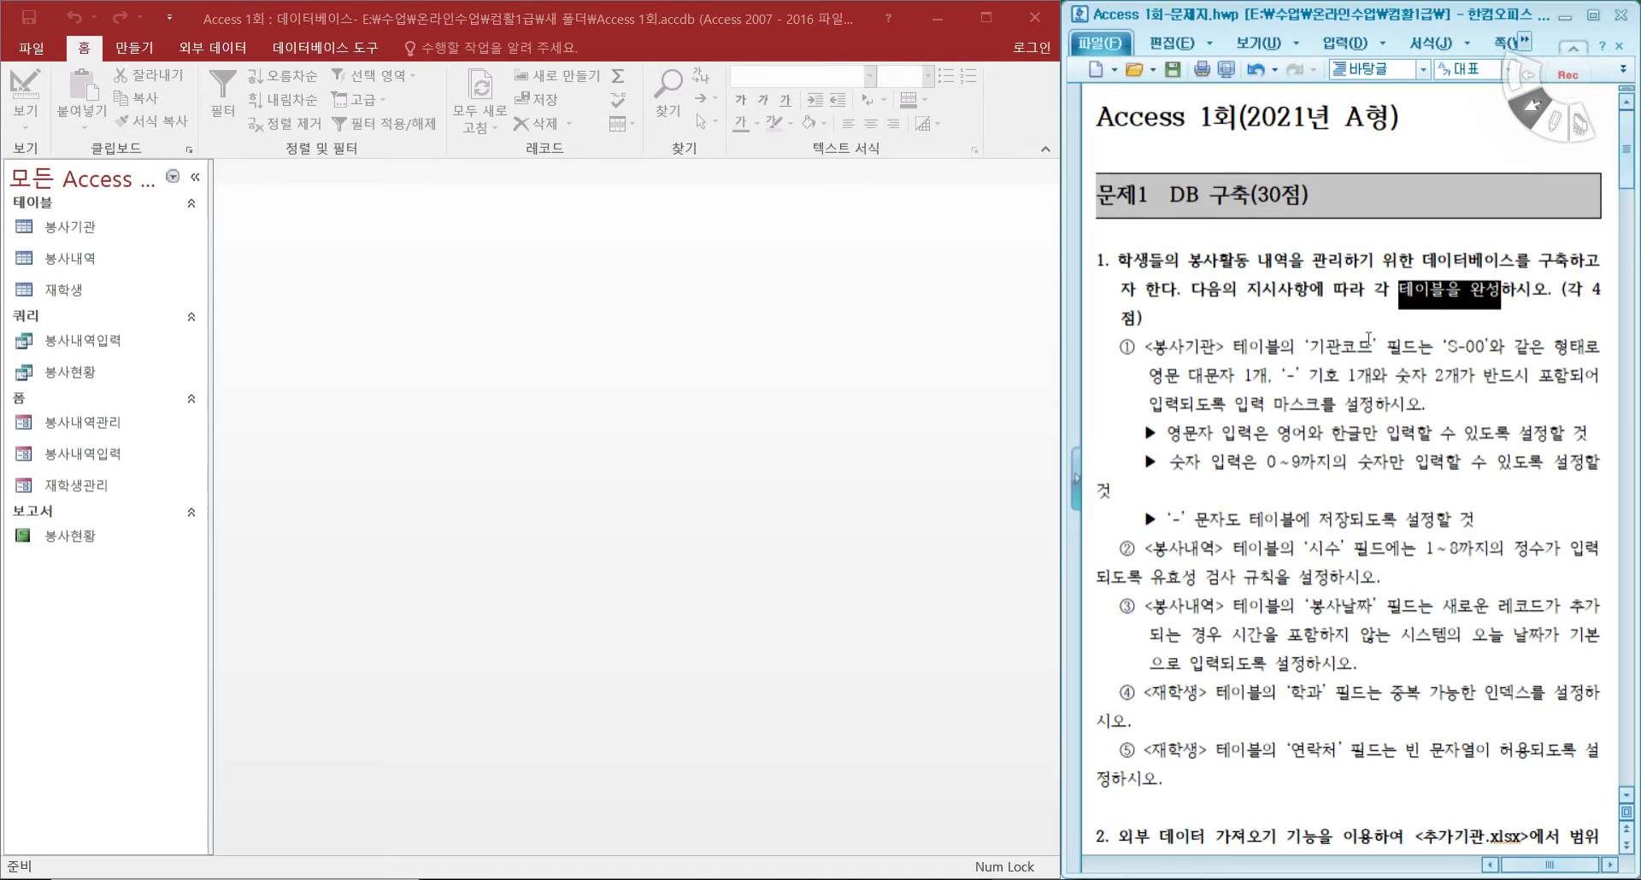
left_click_drag(1145, 347, 1278, 359)
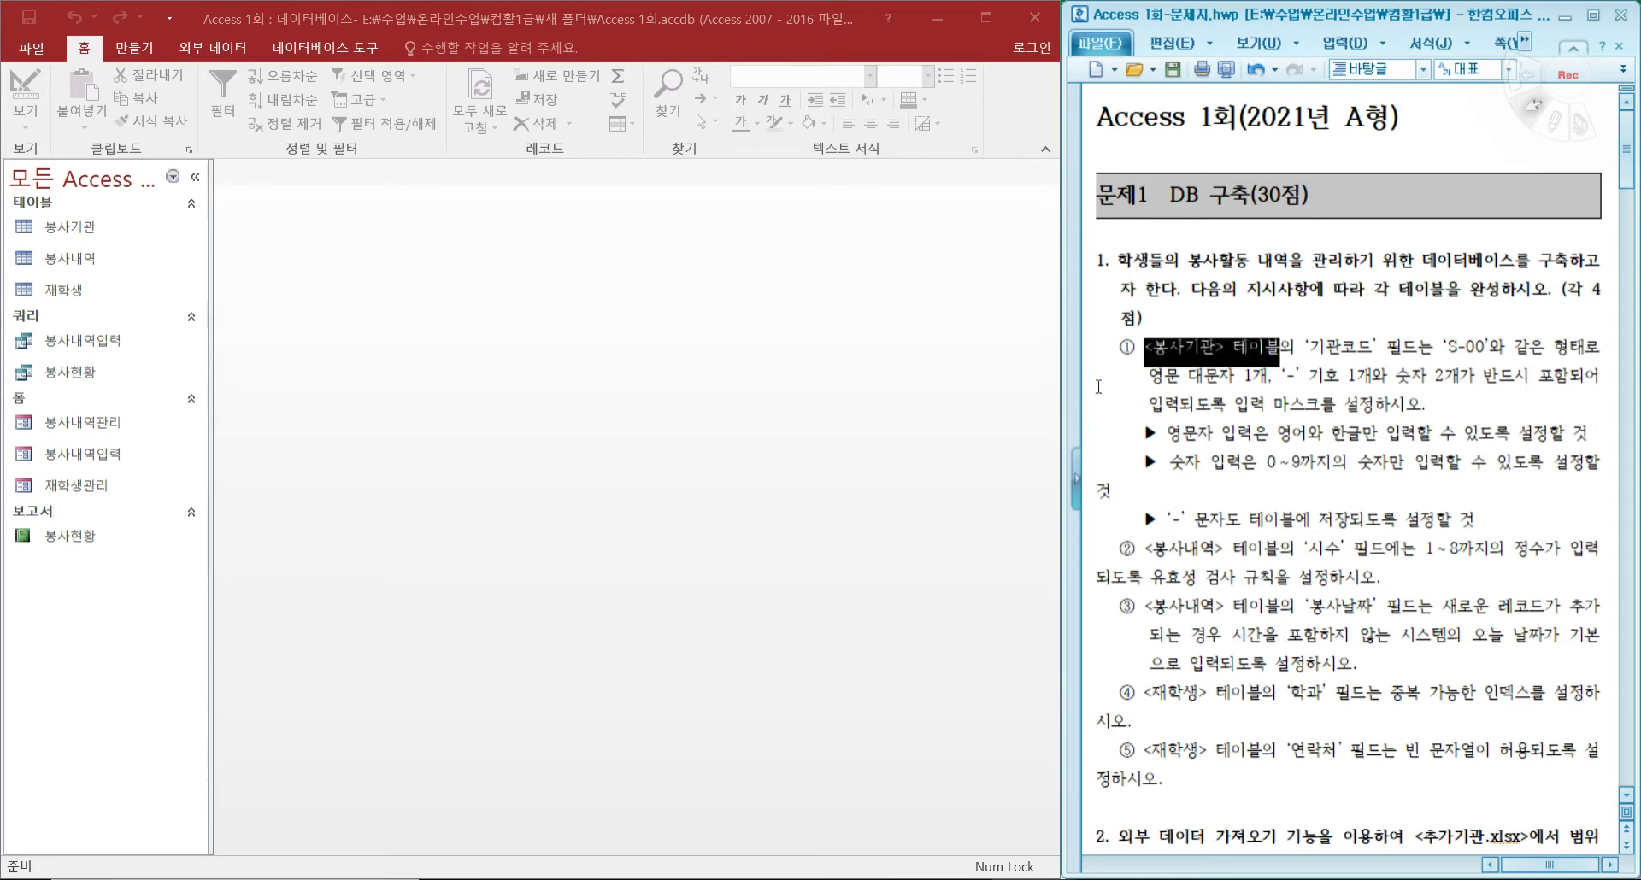
Open the 봉사기관 table, switch it from datasheet to design view, and close it.
left_click(89, 232)
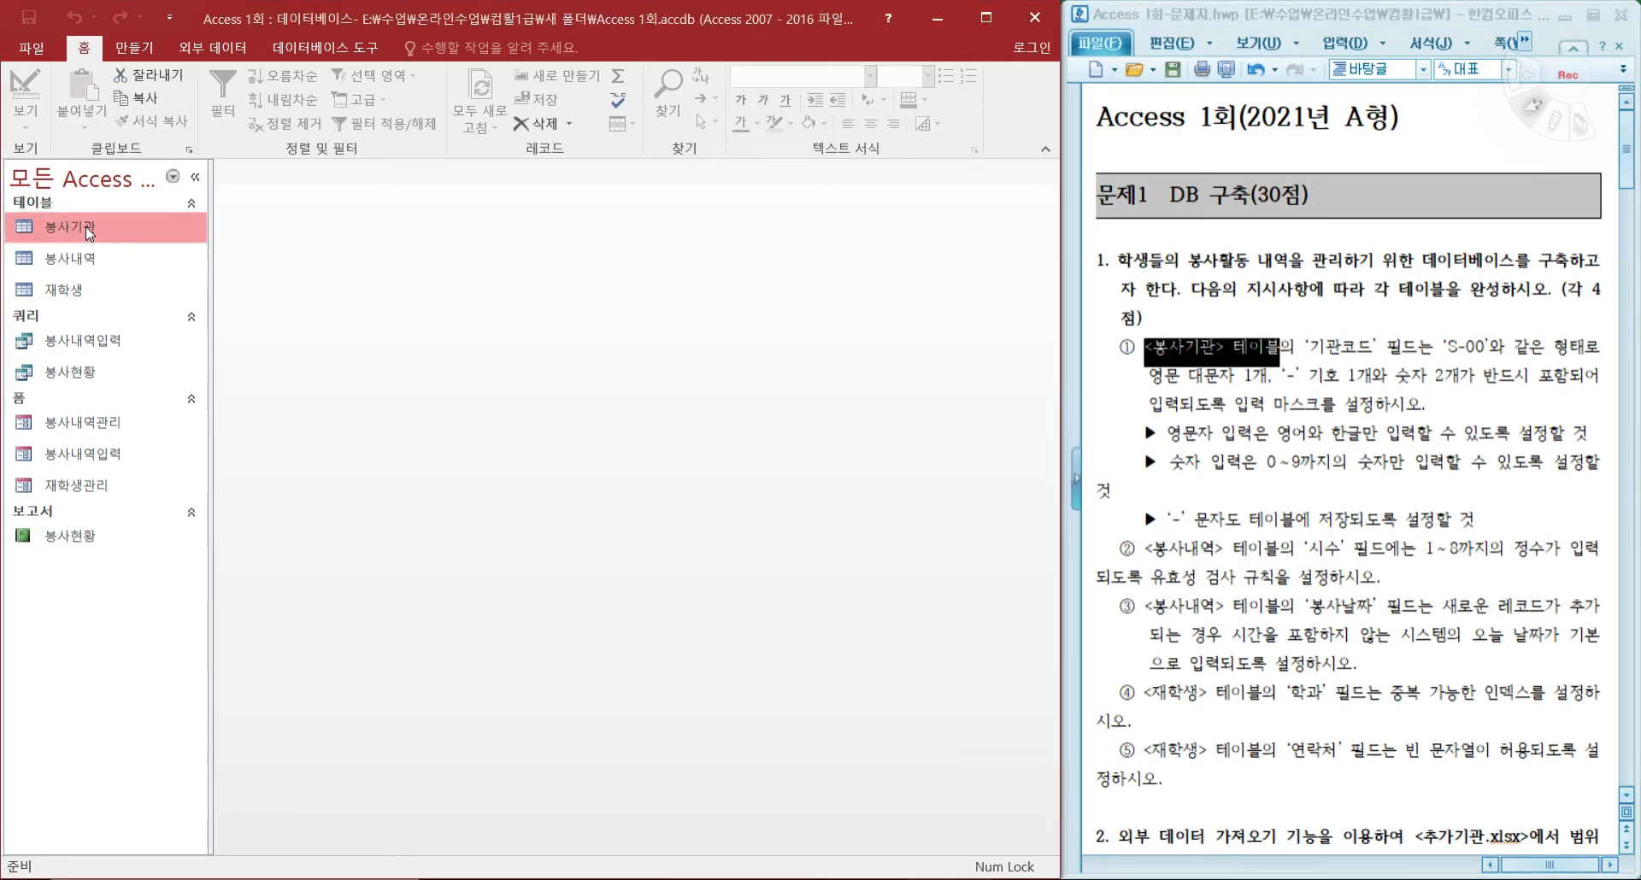
double_click(85, 229)
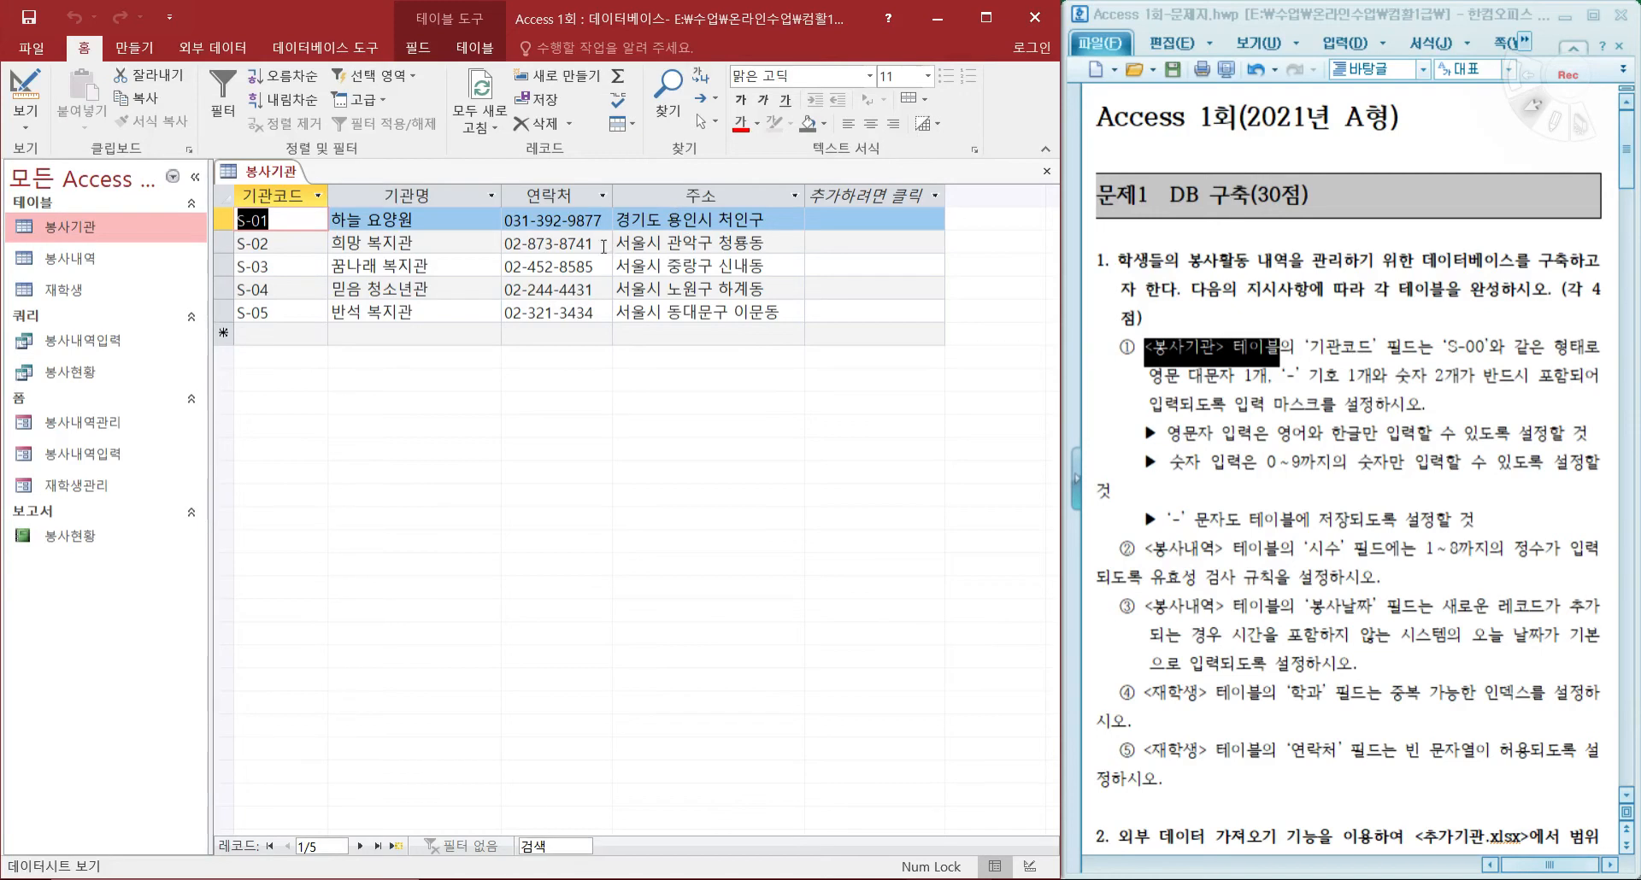
left_click(26, 118)
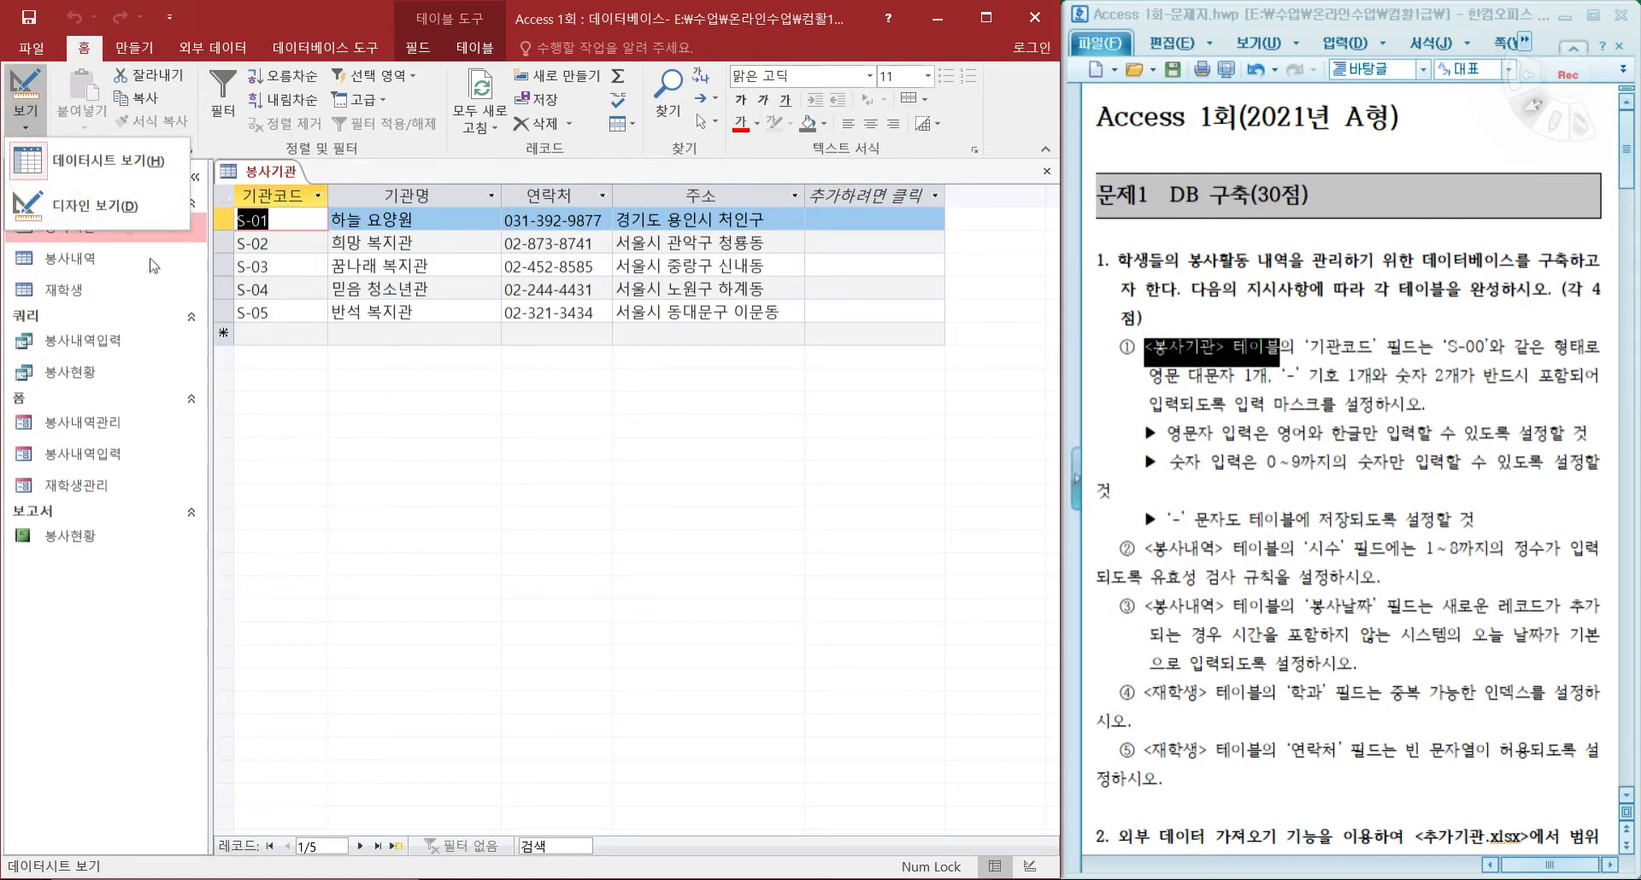
left_click(112, 206)
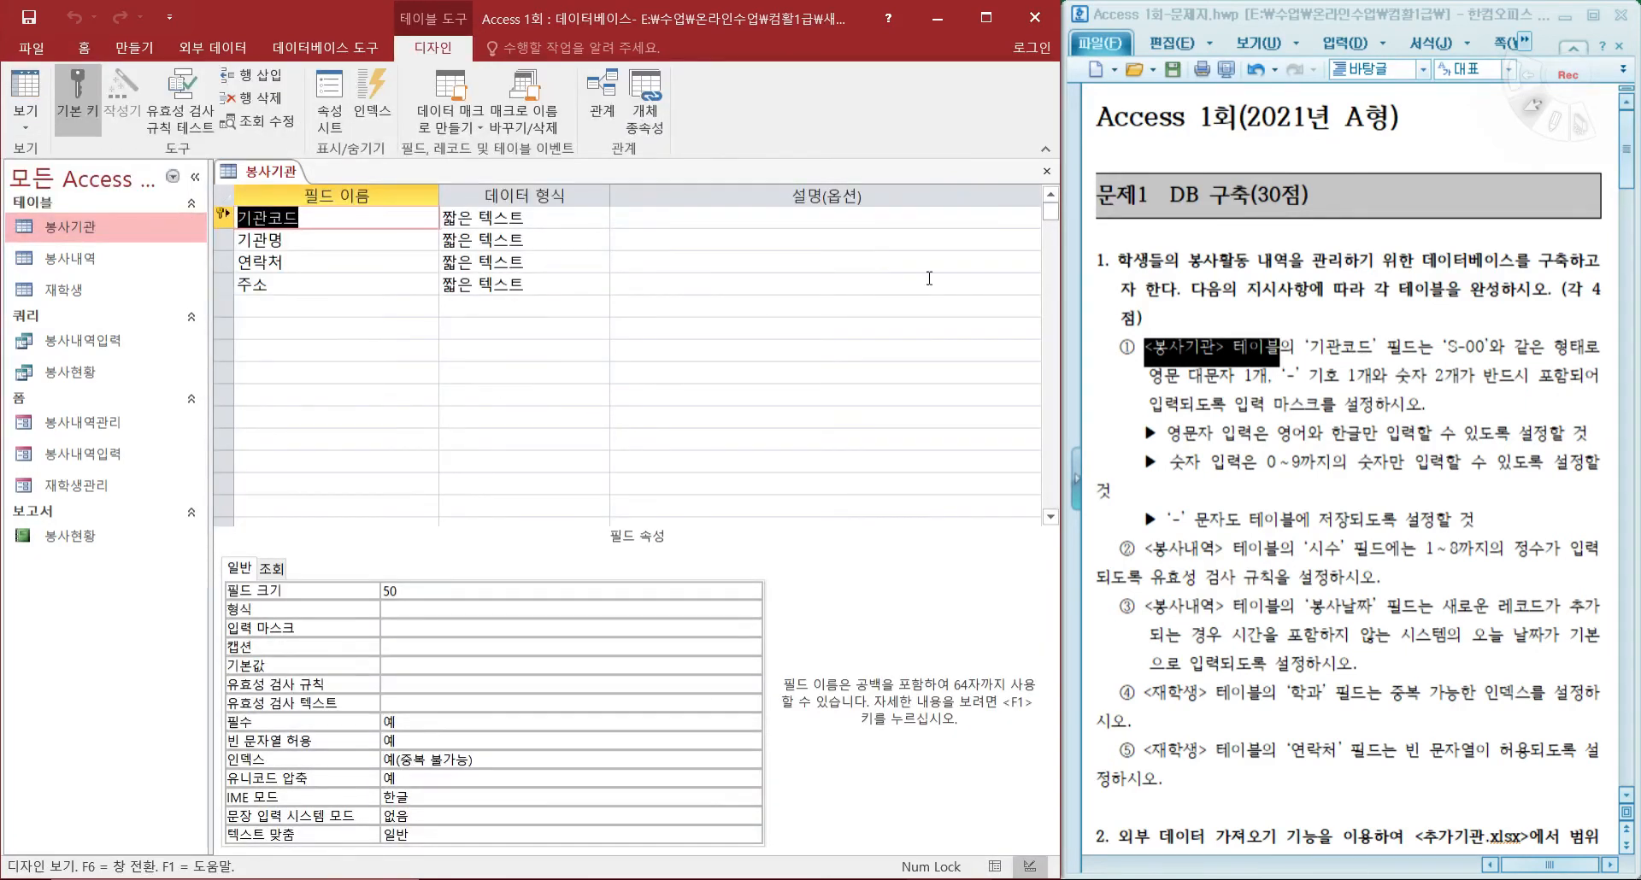
left_click(1047, 173)
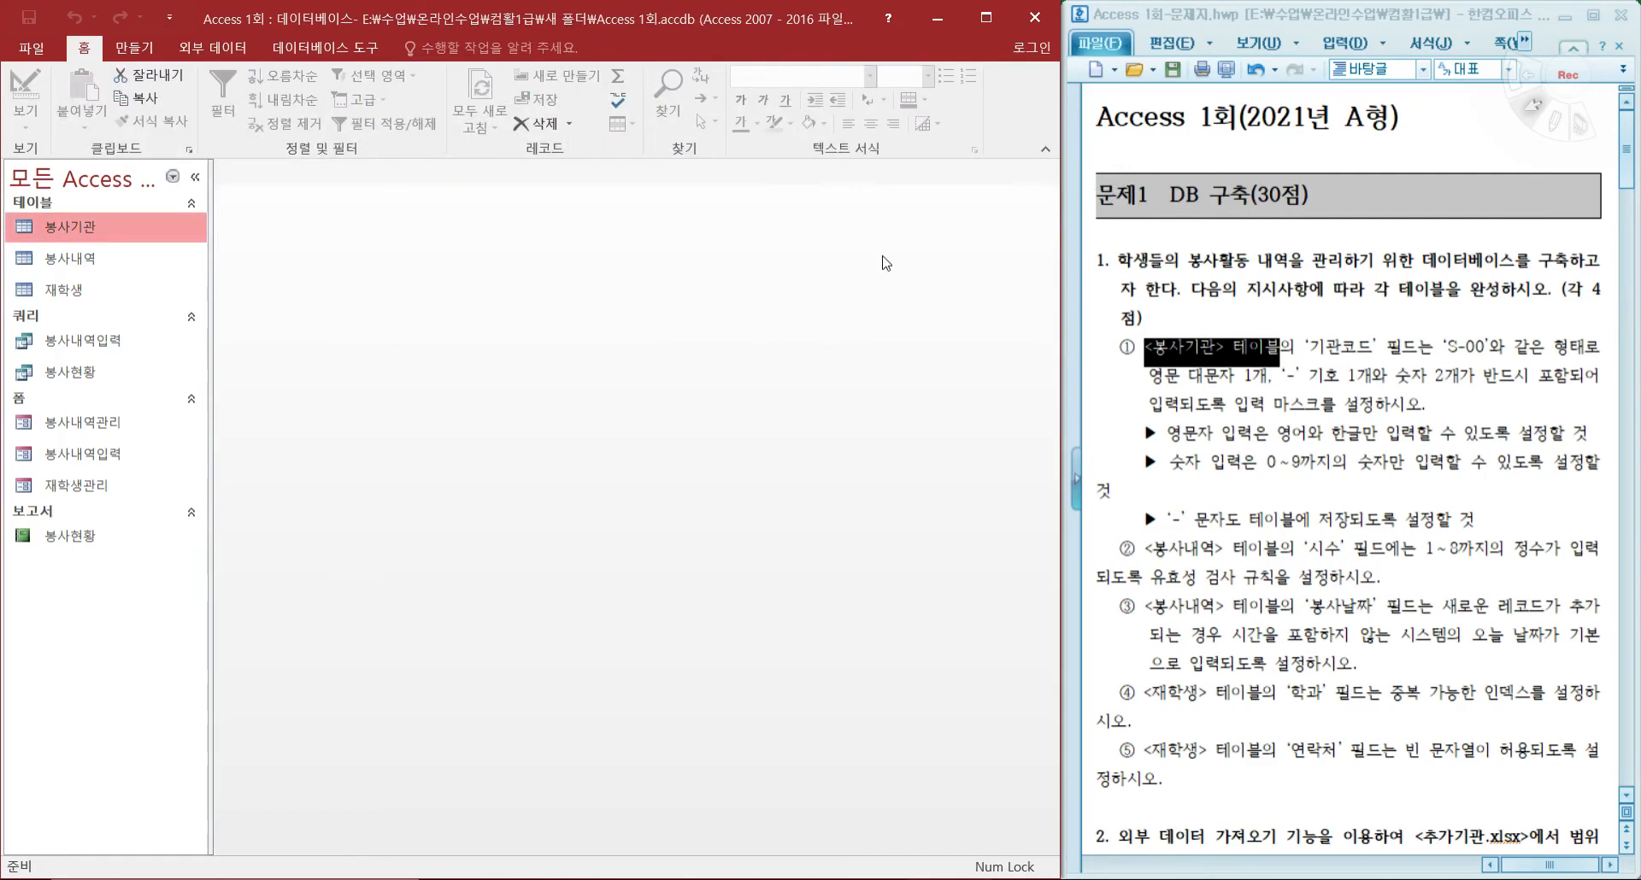
Open the 봉사기관 table directly in design view and select the 기관코드 field.
right_click(96, 222)
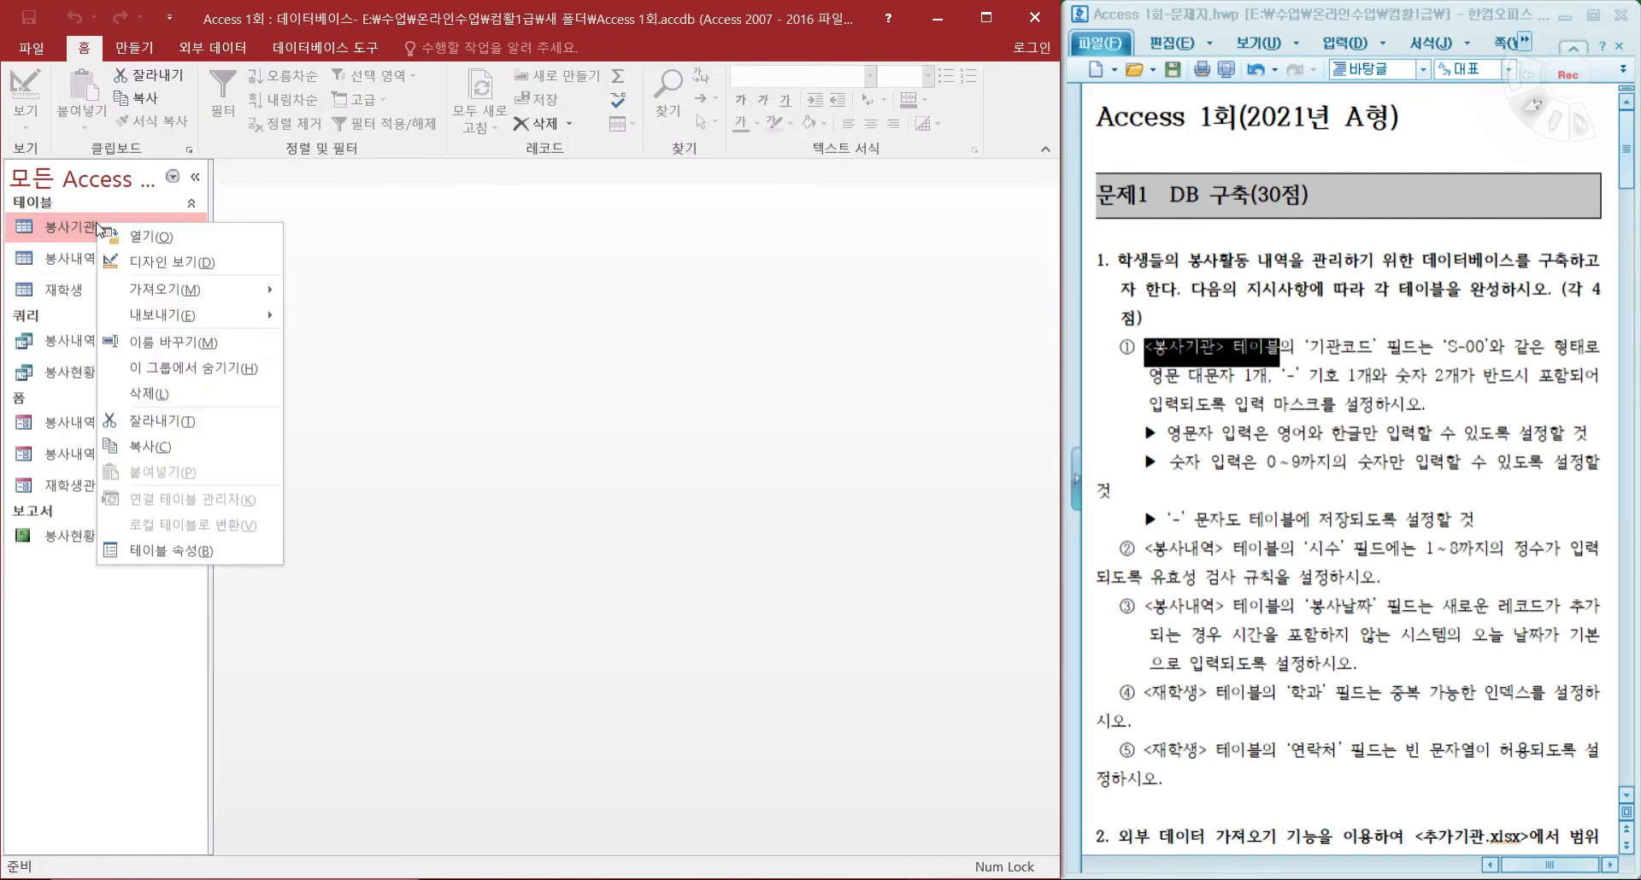
left_click(166, 262)
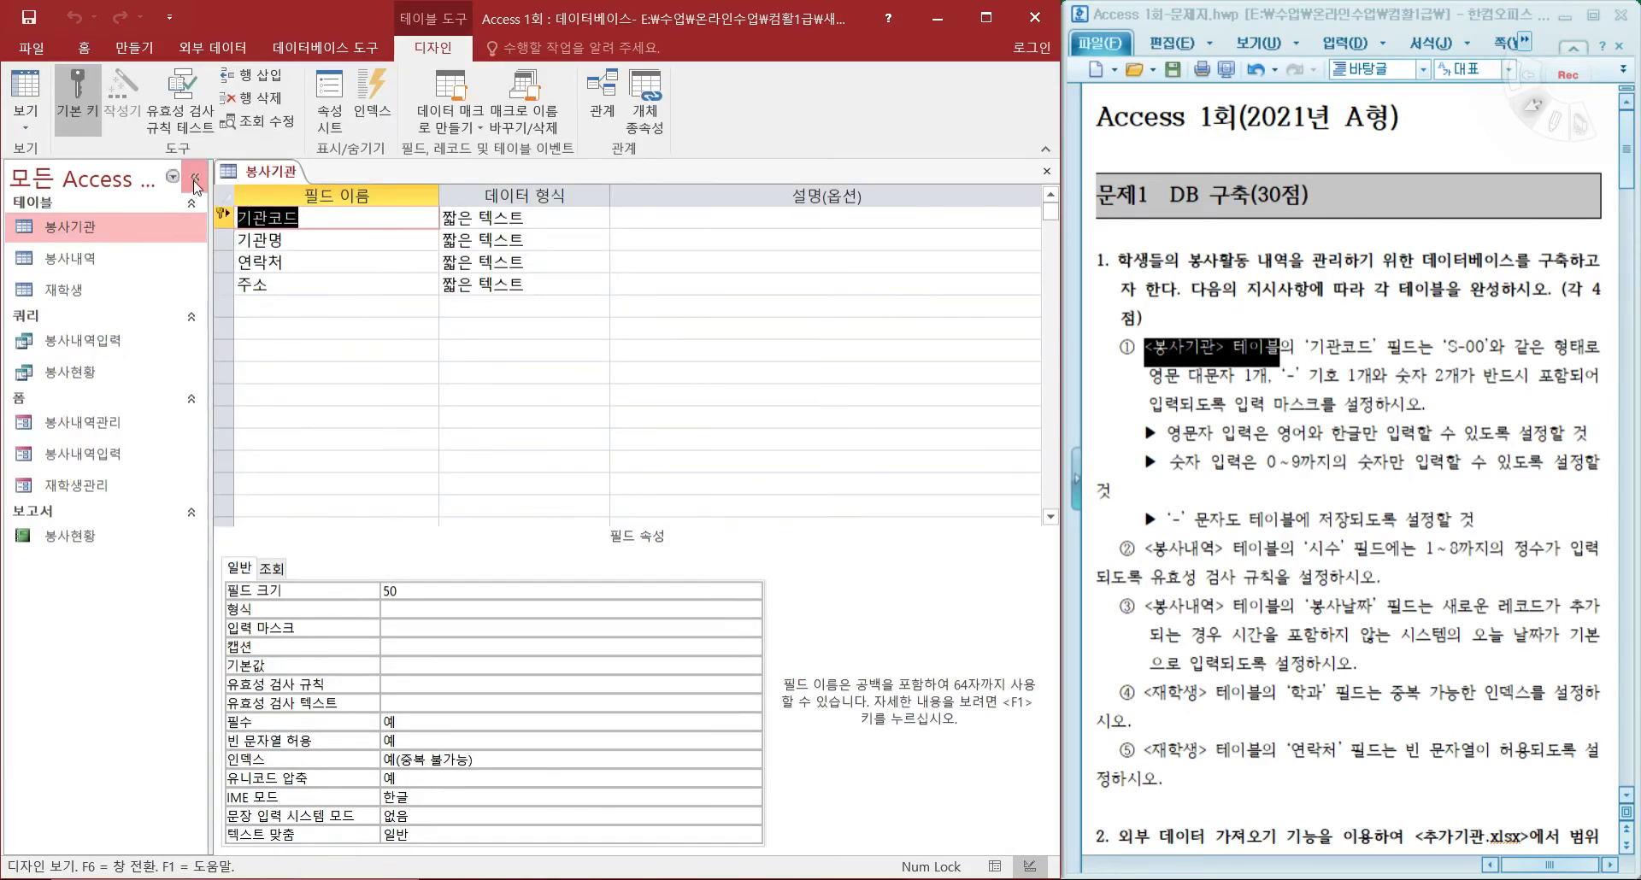
left_click(309, 215)
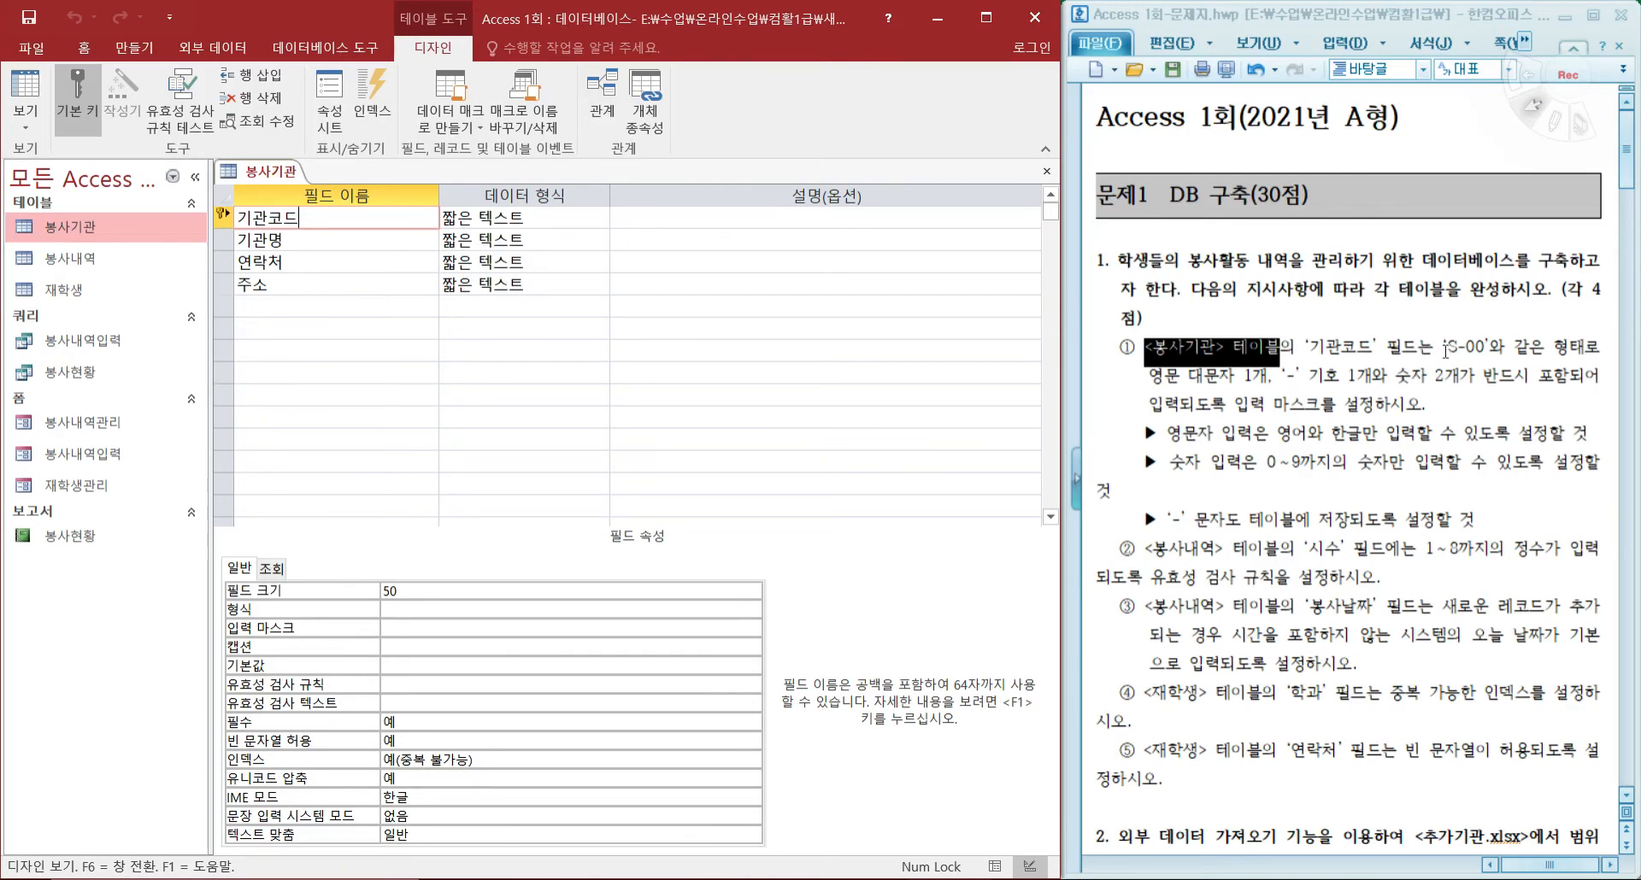
Read the 기관코드 input mask requirement and look up the mask sections and custom symbols in 입력마스크.pdf.
left_click_drag(1441, 348, 1495, 347)
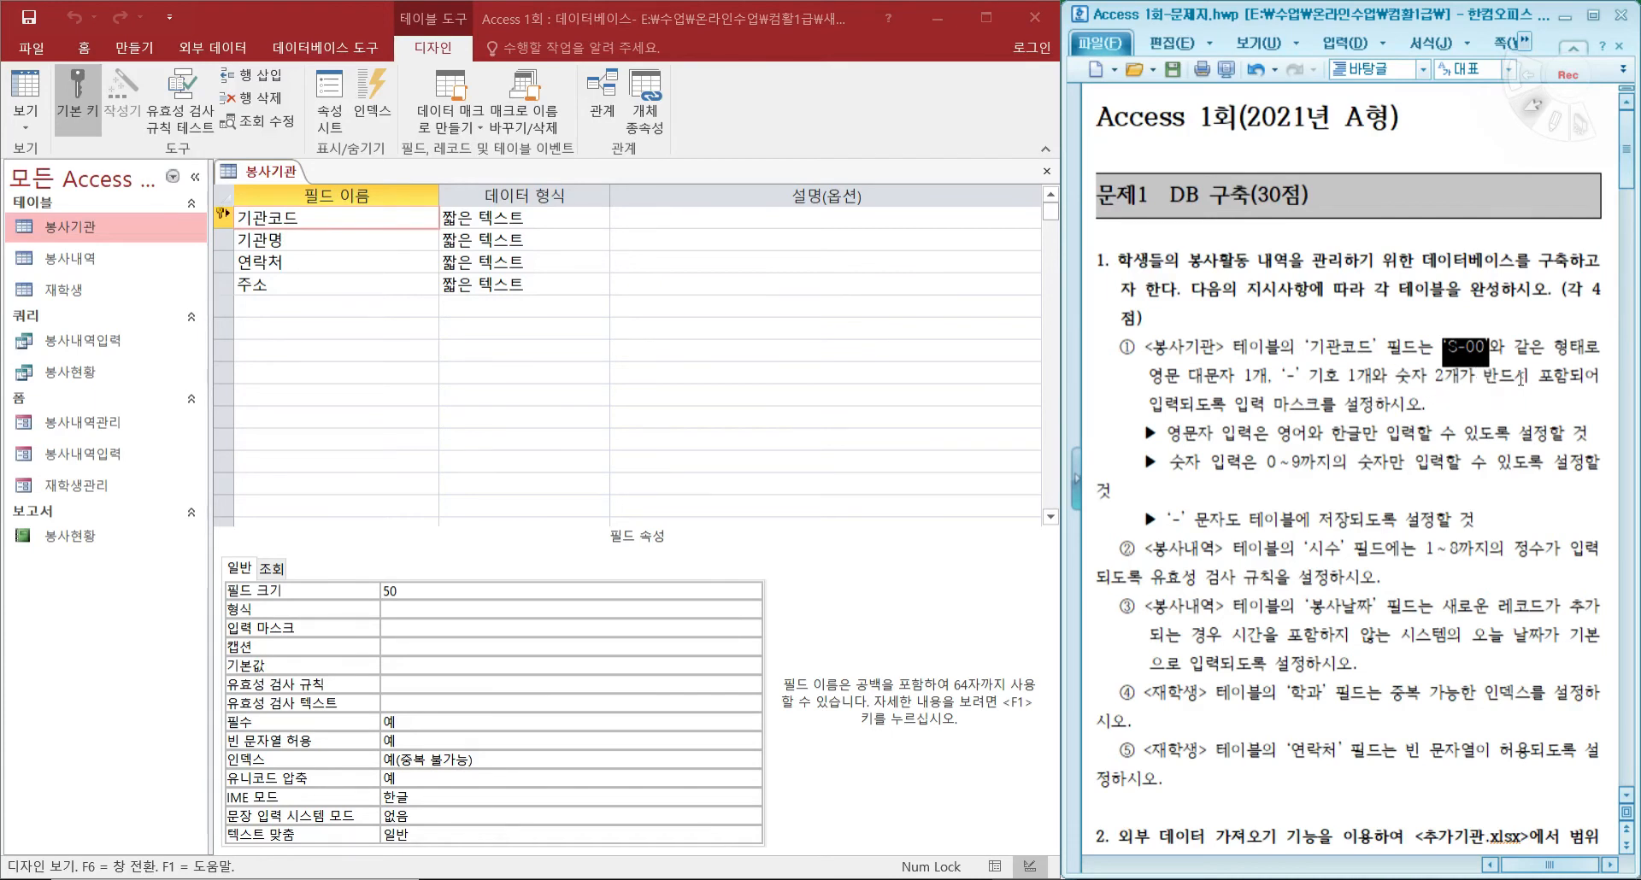
left_click_drag(1235, 402, 1320, 407)
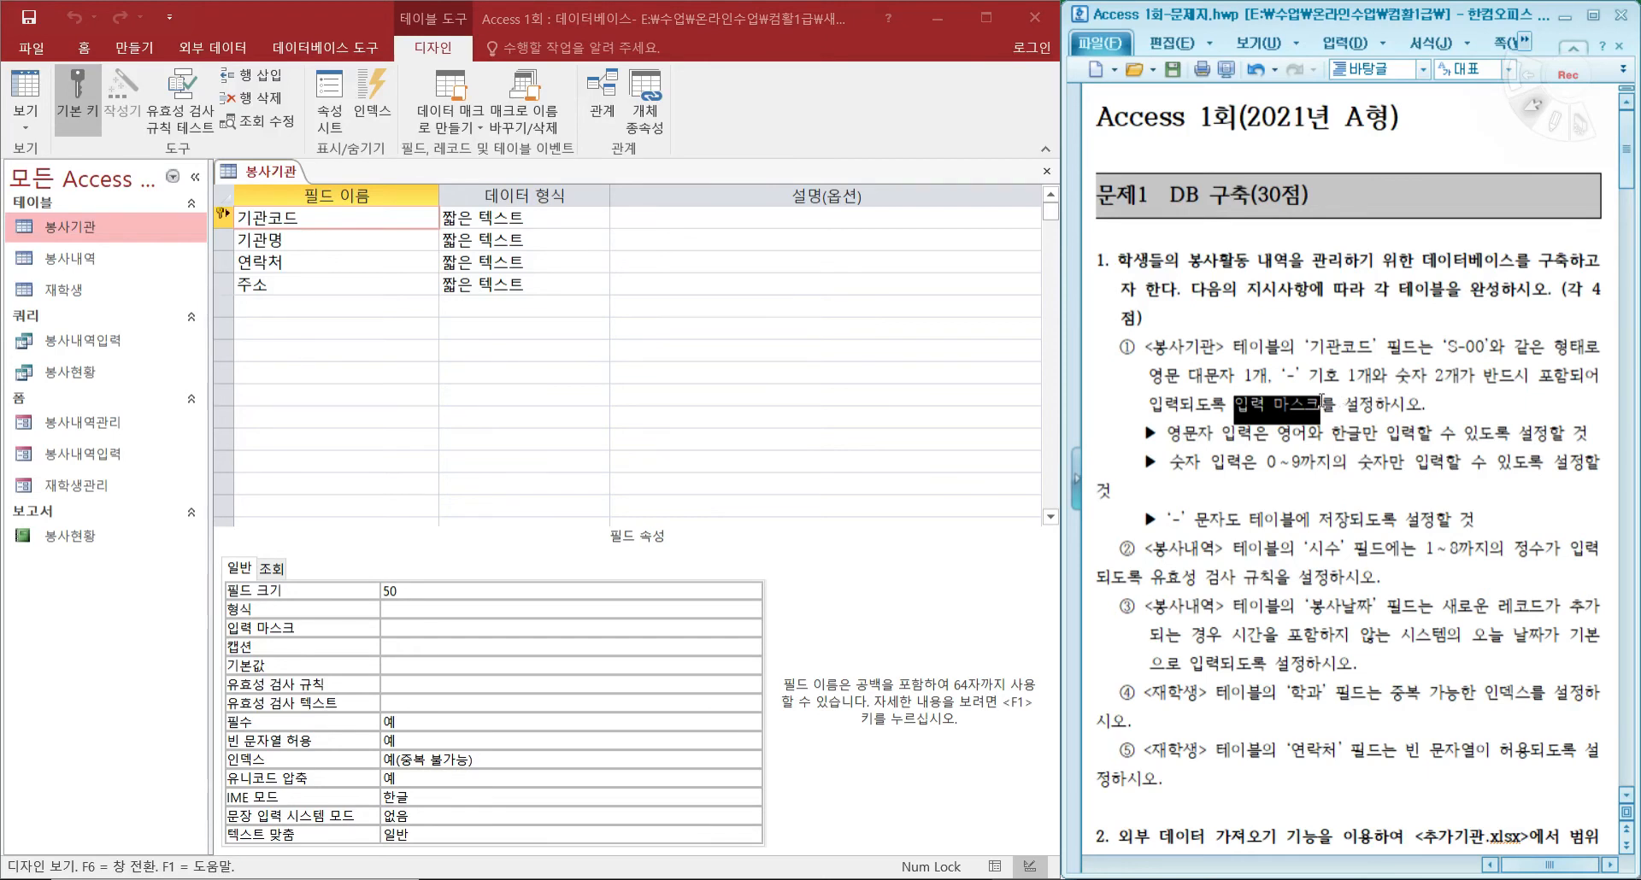
left_click(804, 879)
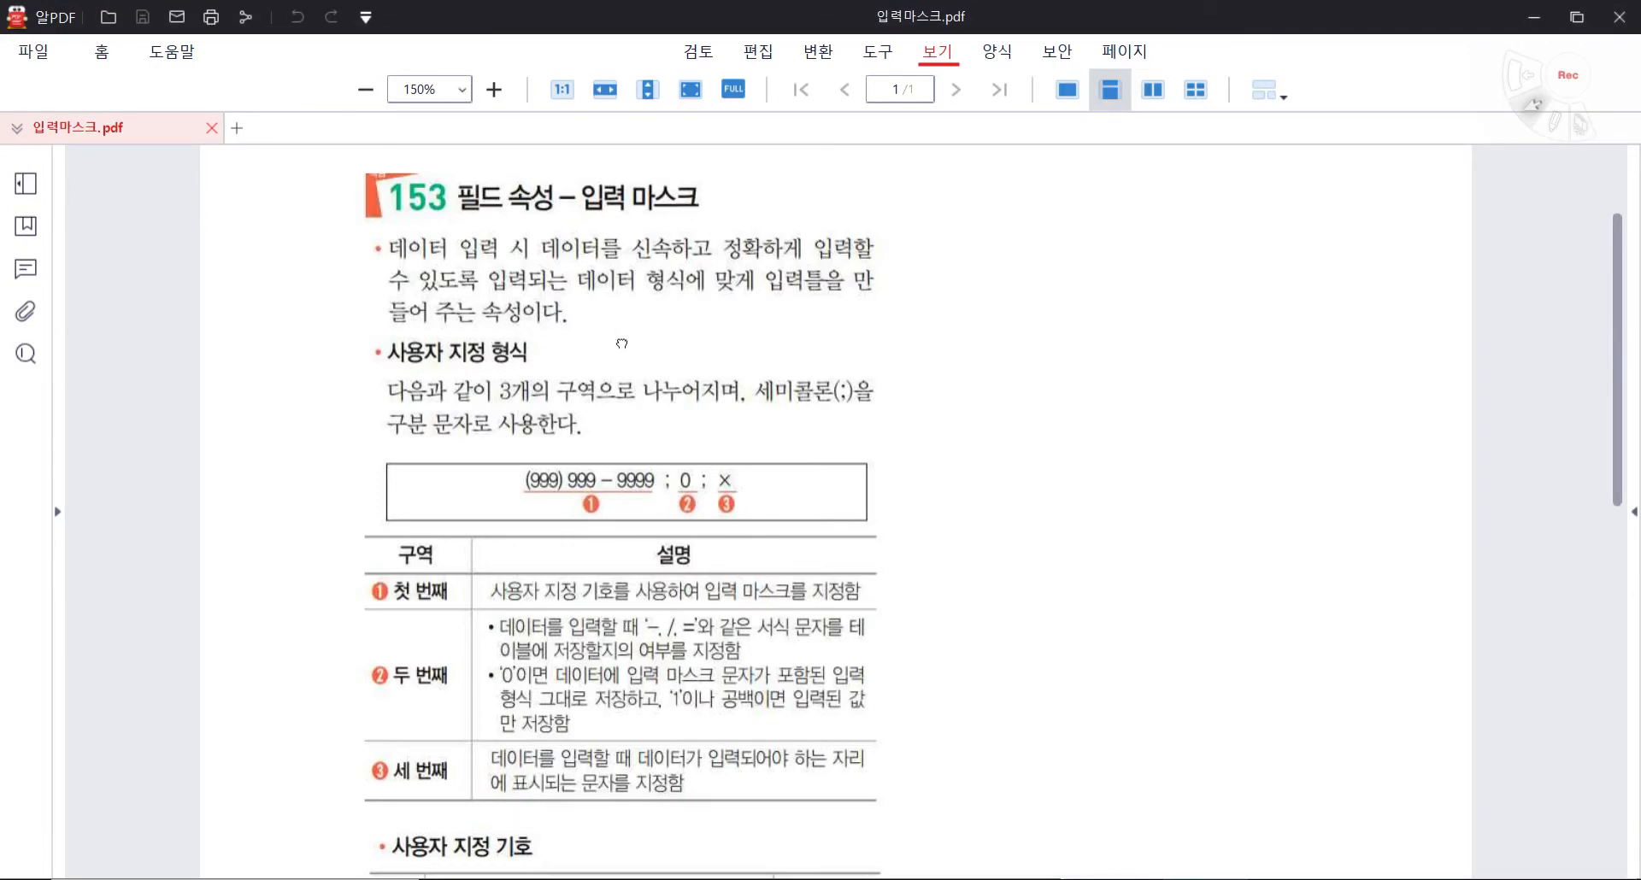
scroll(622, 337, "down", 1)
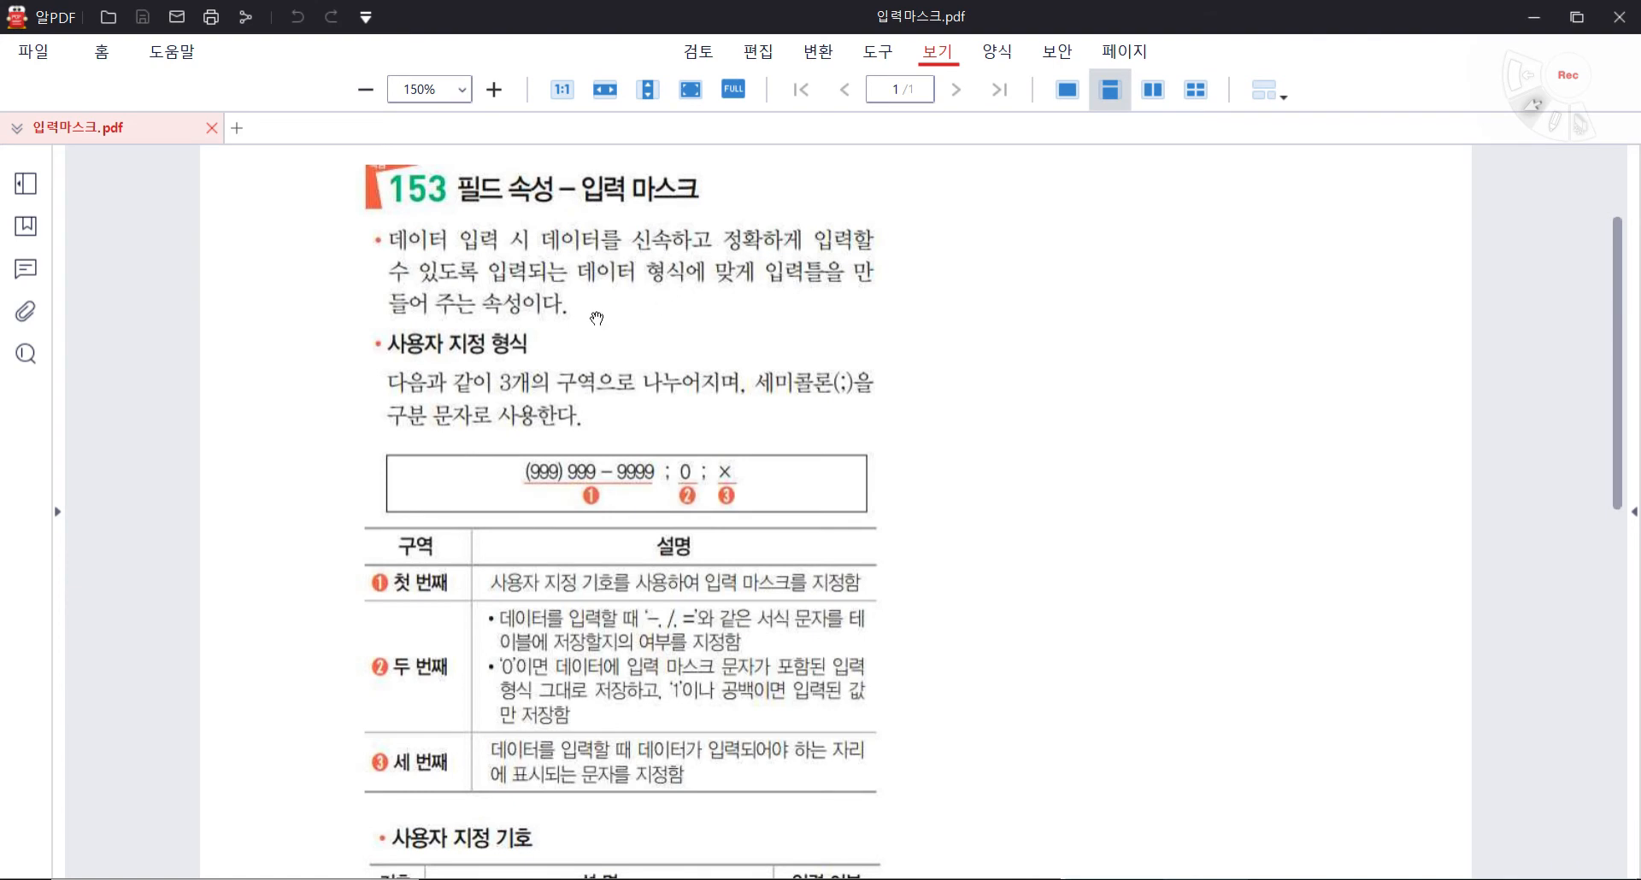
scroll(608, 379, "down", 1)
left_click_drag(609, 378, 605, 235)
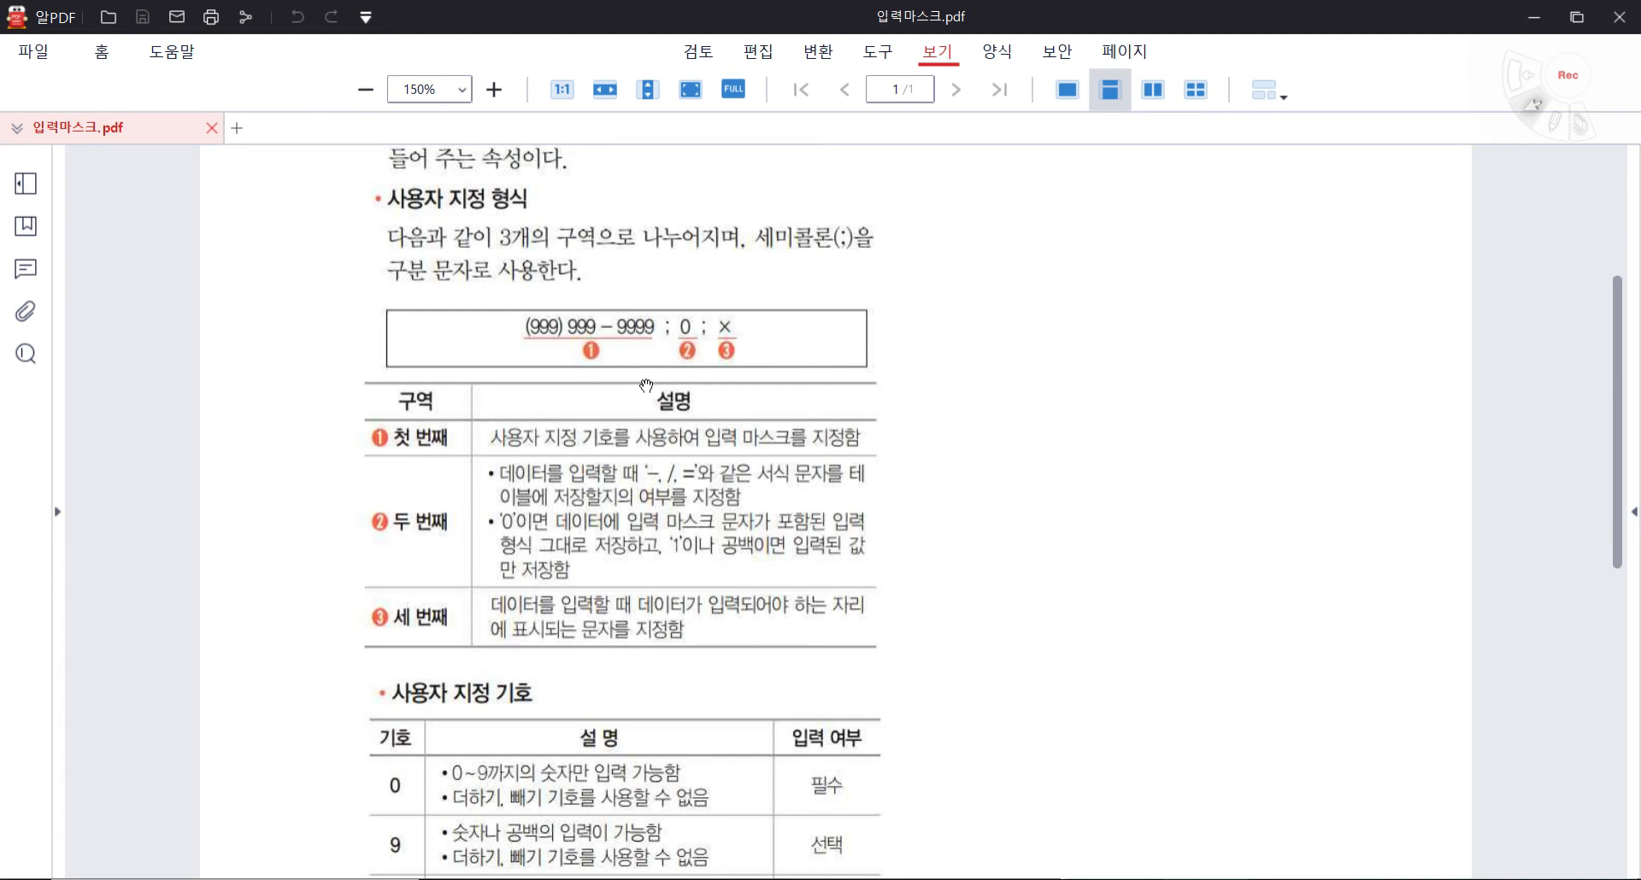
scroll(696, 436, "down", 4)
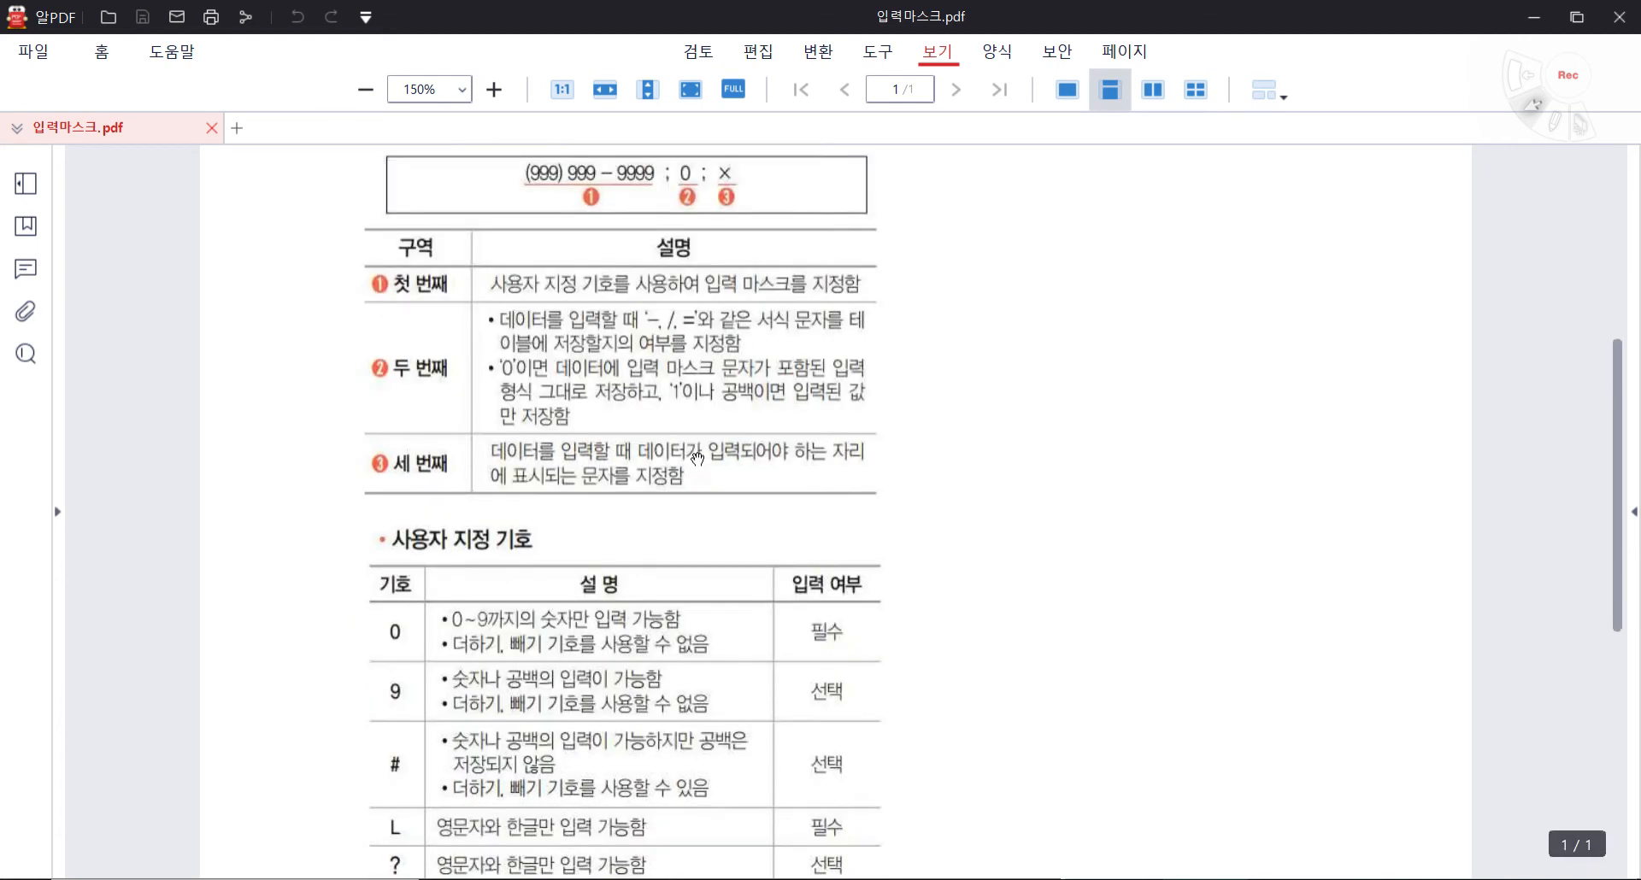
scroll(697, 459, "down", 1)
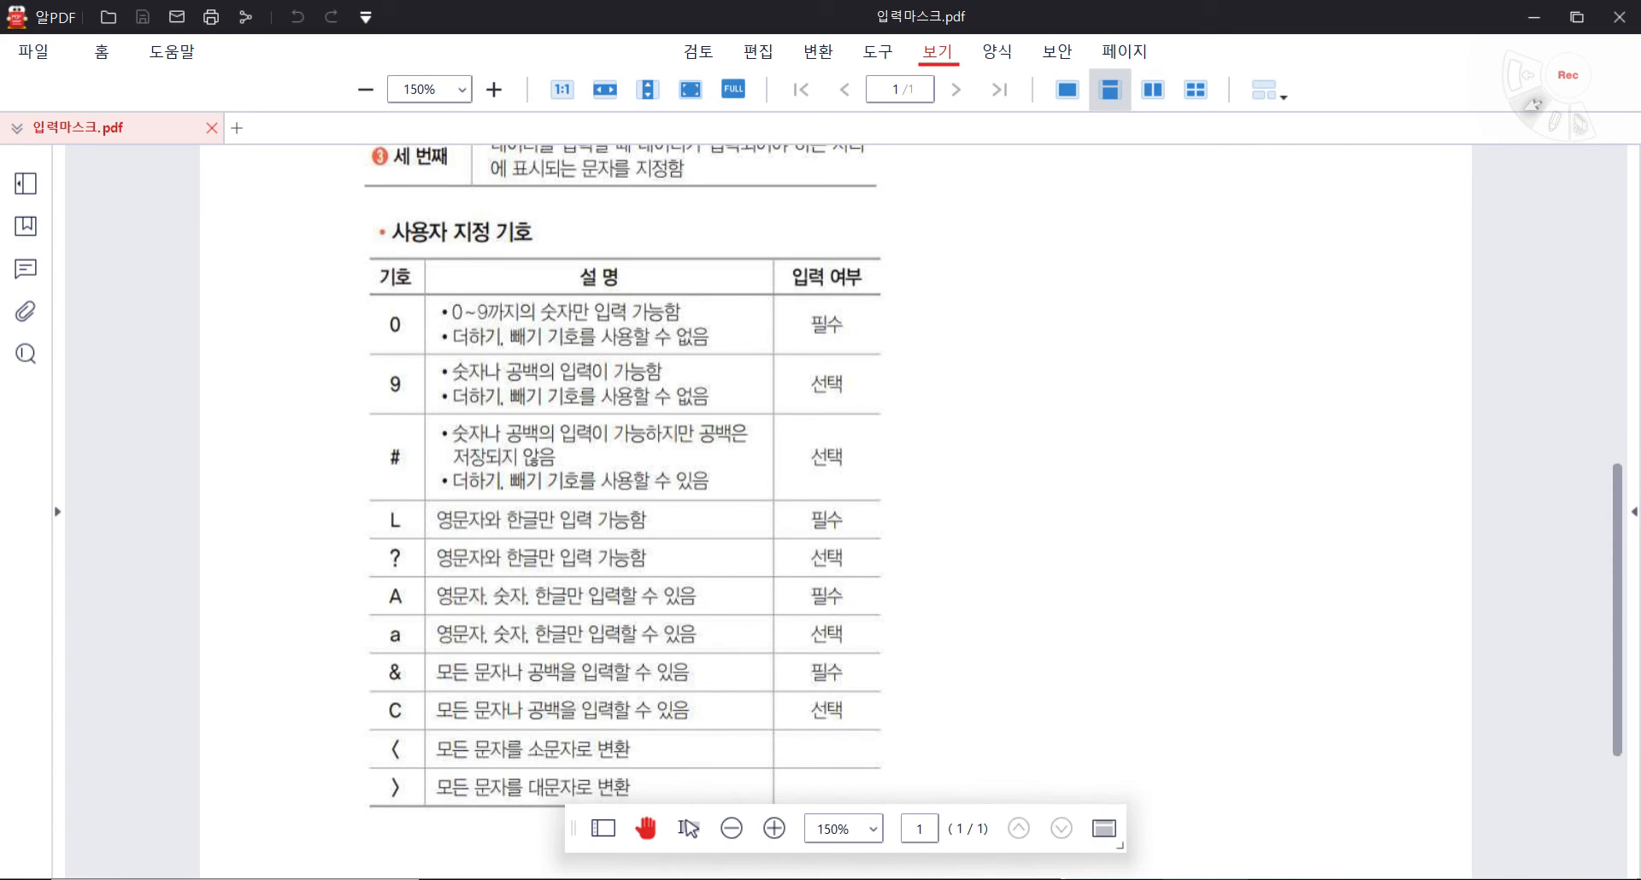
left_click(957, 879)
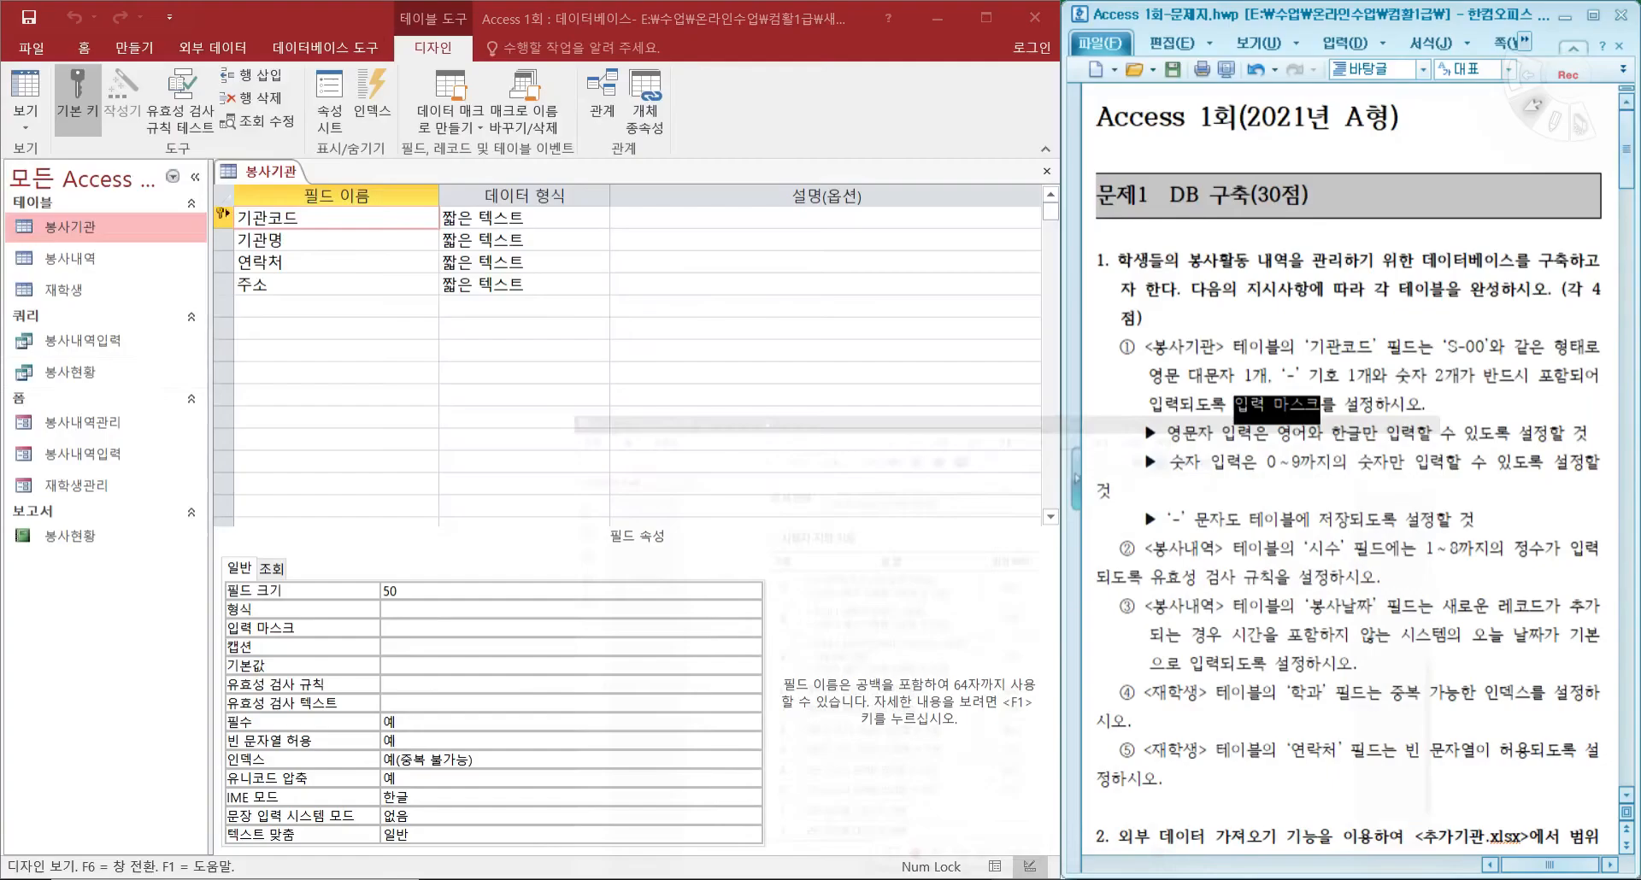
Set the input mask of the 기관코드 field to >L-0000;0 and save the 봉사기관 table.
left_click(322, 219)
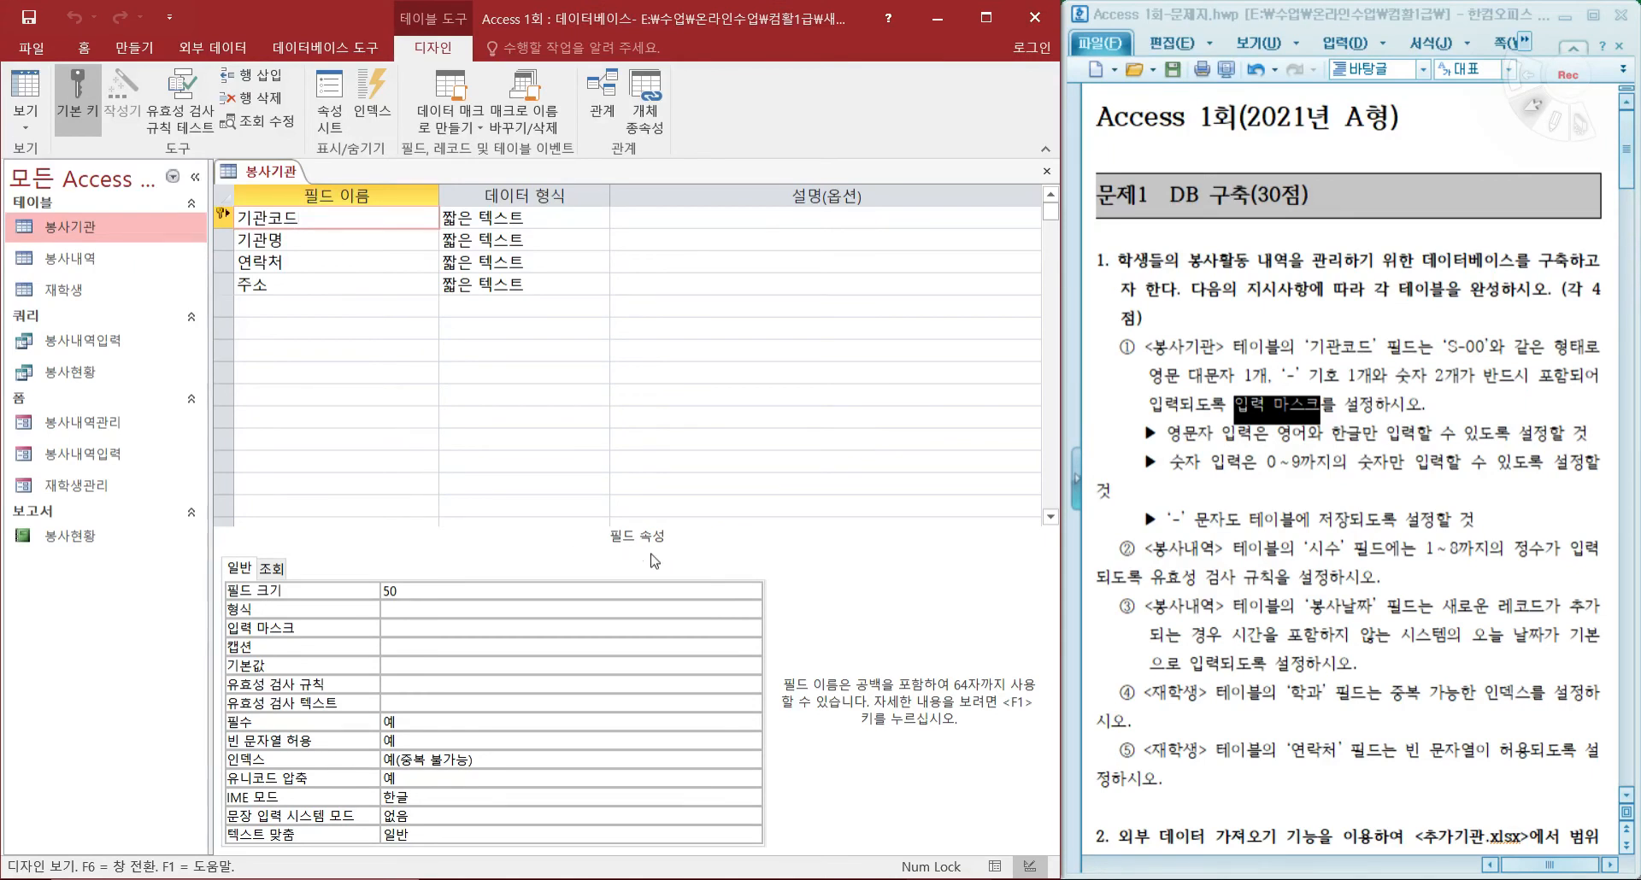
left_click(416, 630)
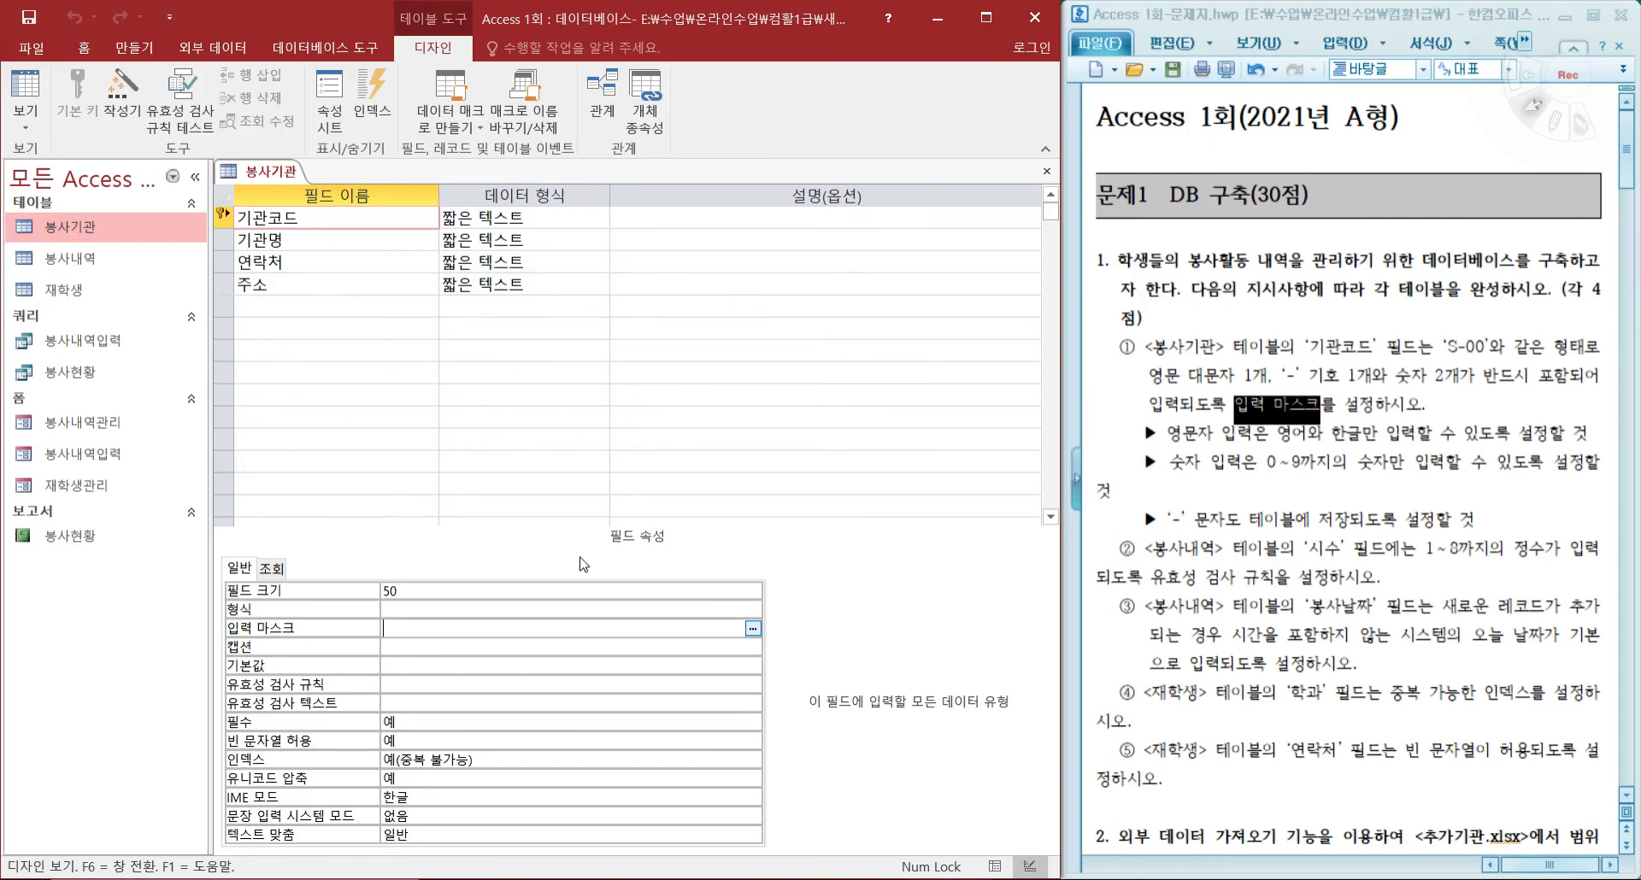
type(">L-")
type("0000;")
left_click(1402, 403)
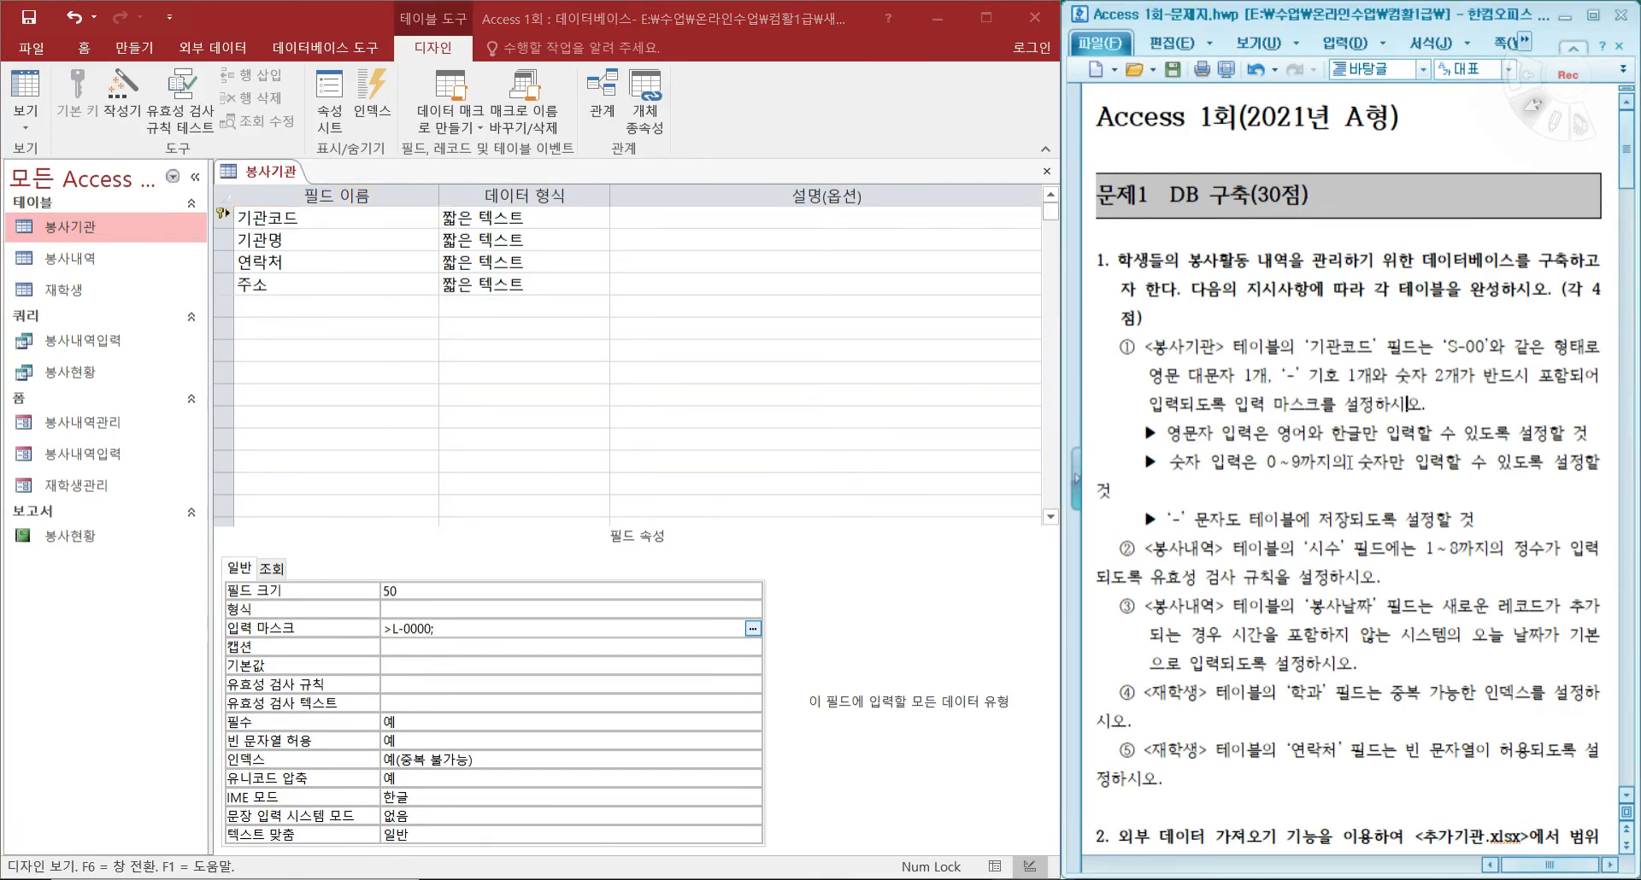
left_click(462, 629)
type("0")
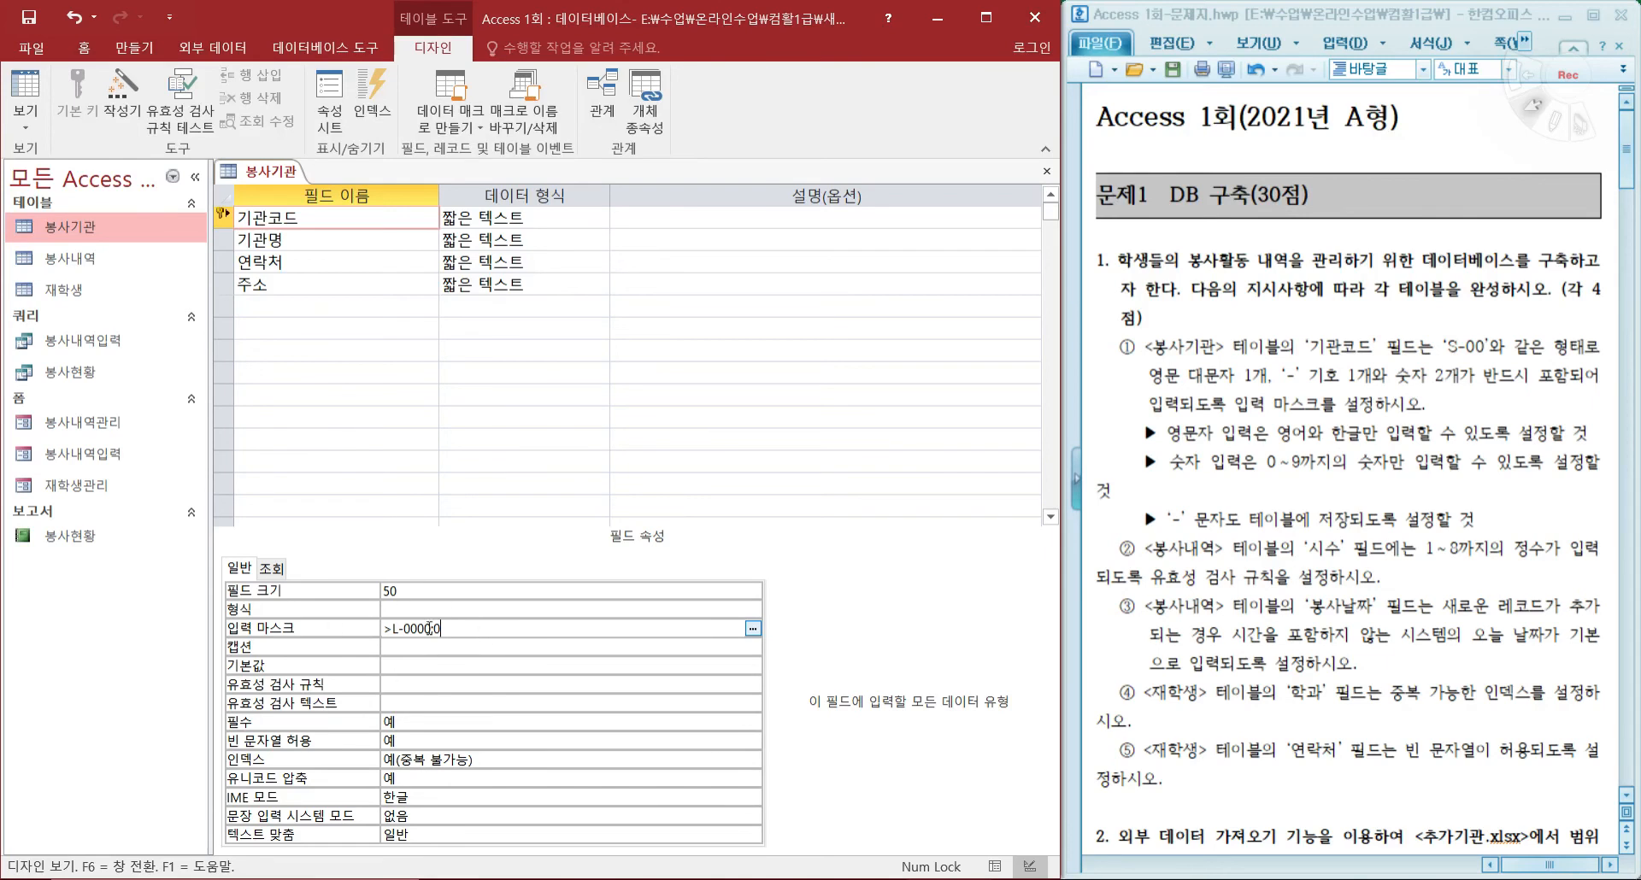
left_click(28, 19)
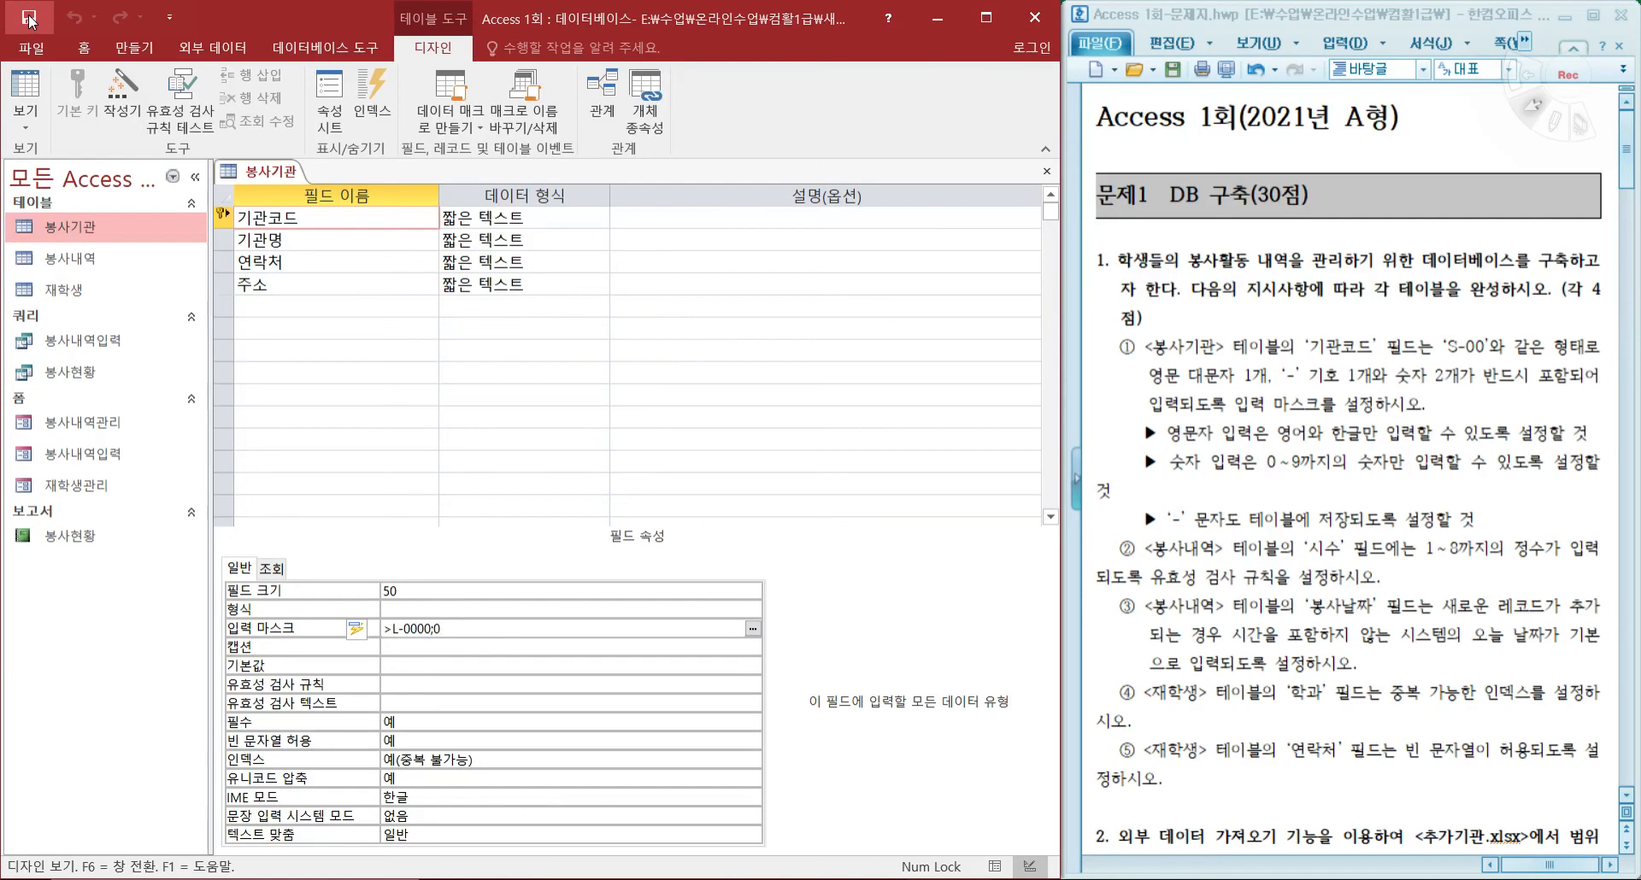
Check the 기관코드 input mask in a new record in datasheet view, and return to design view.
left_click(25, 124)
left_click(34, 162)
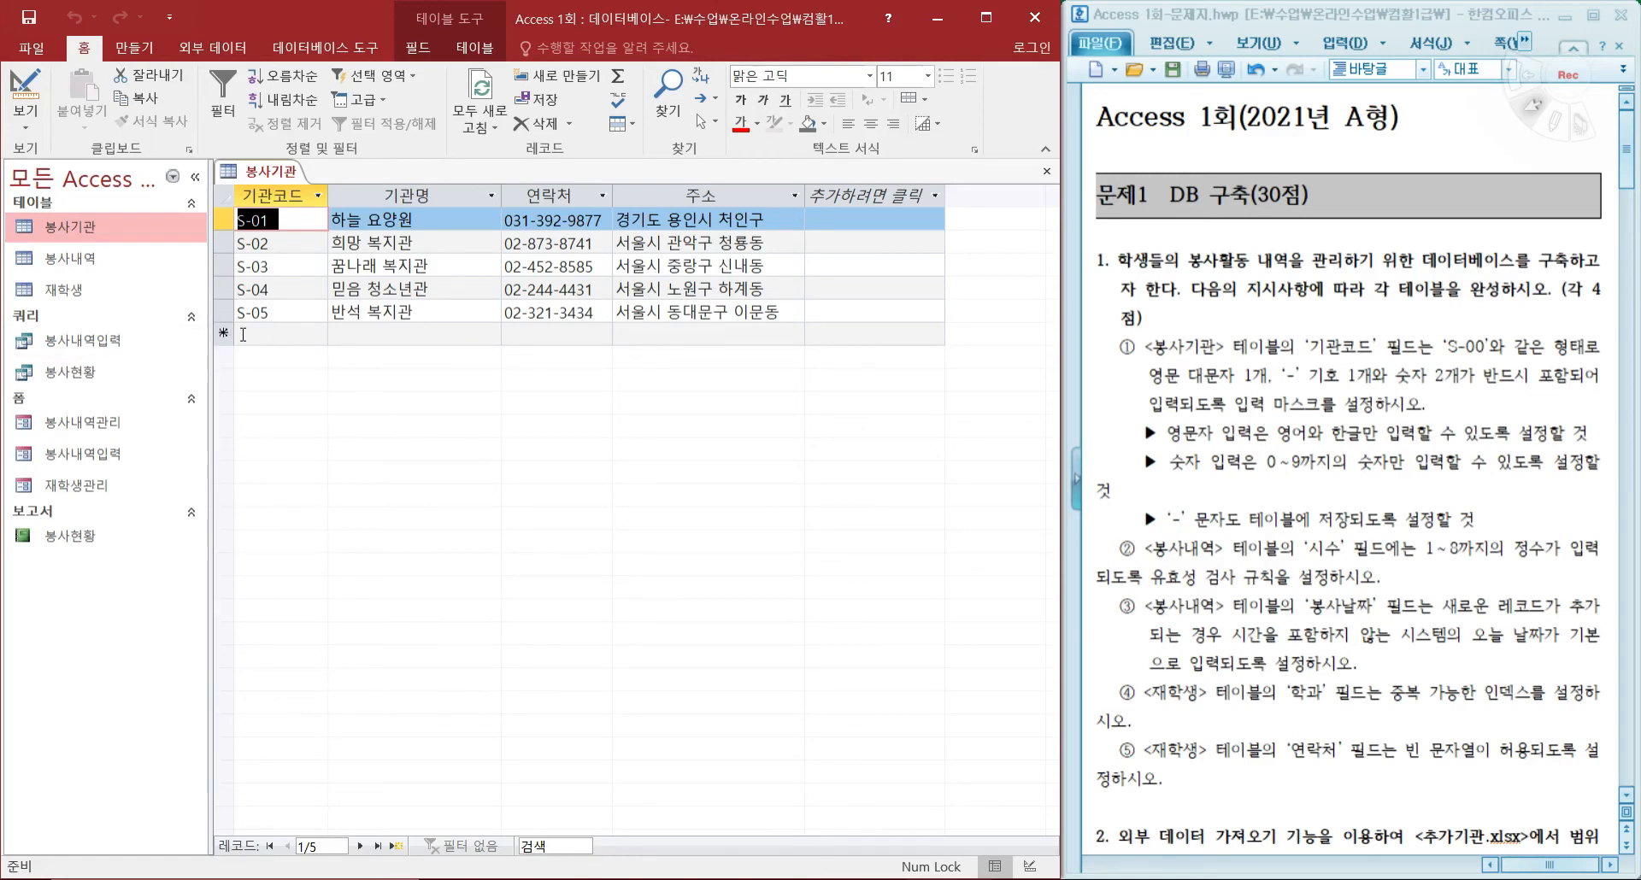
left_click(242, 335)
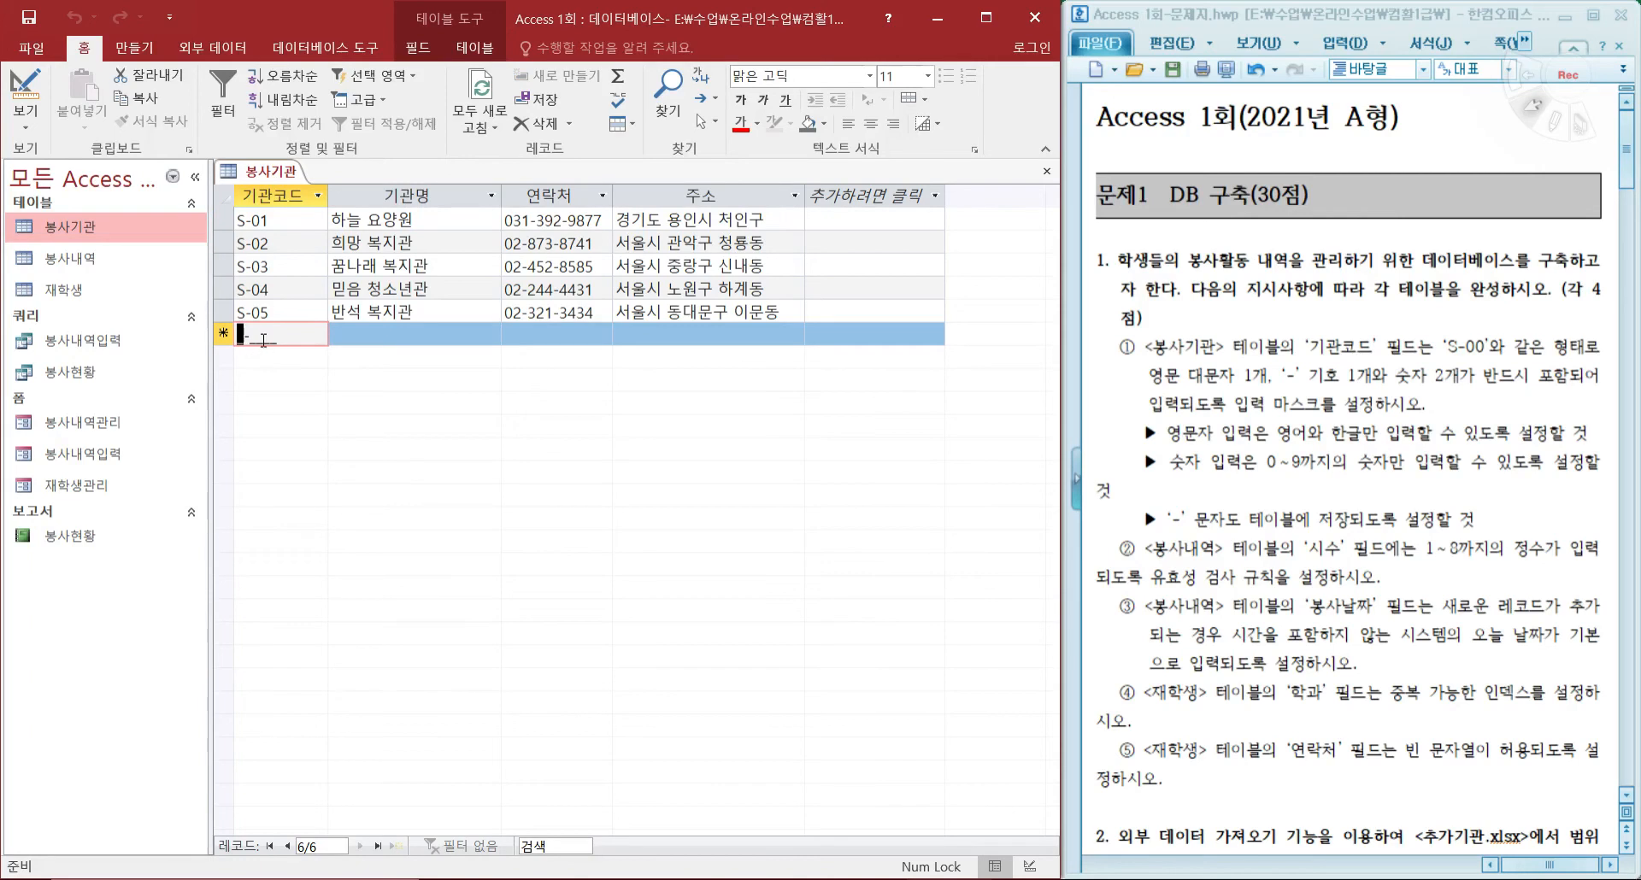
left_click(275, 334)
left_click(26, 118)
left_click(75, 215)
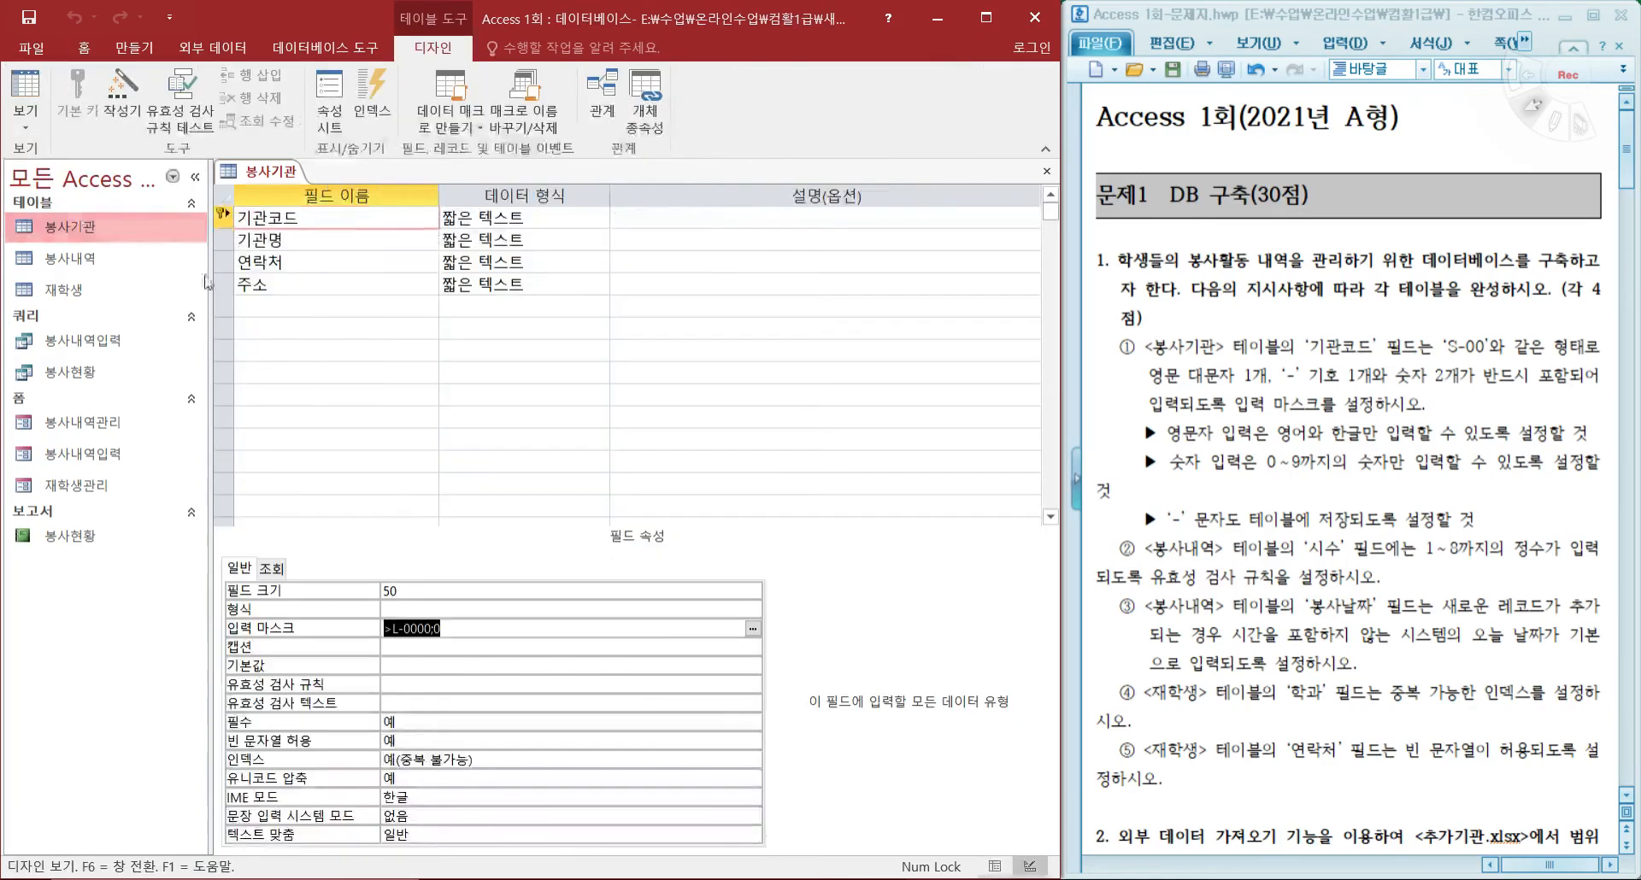
Try the input mask >L-0000;0;* on the 기관코드 field, and check it in a new record in datasheet view.
left_click(468, 633)
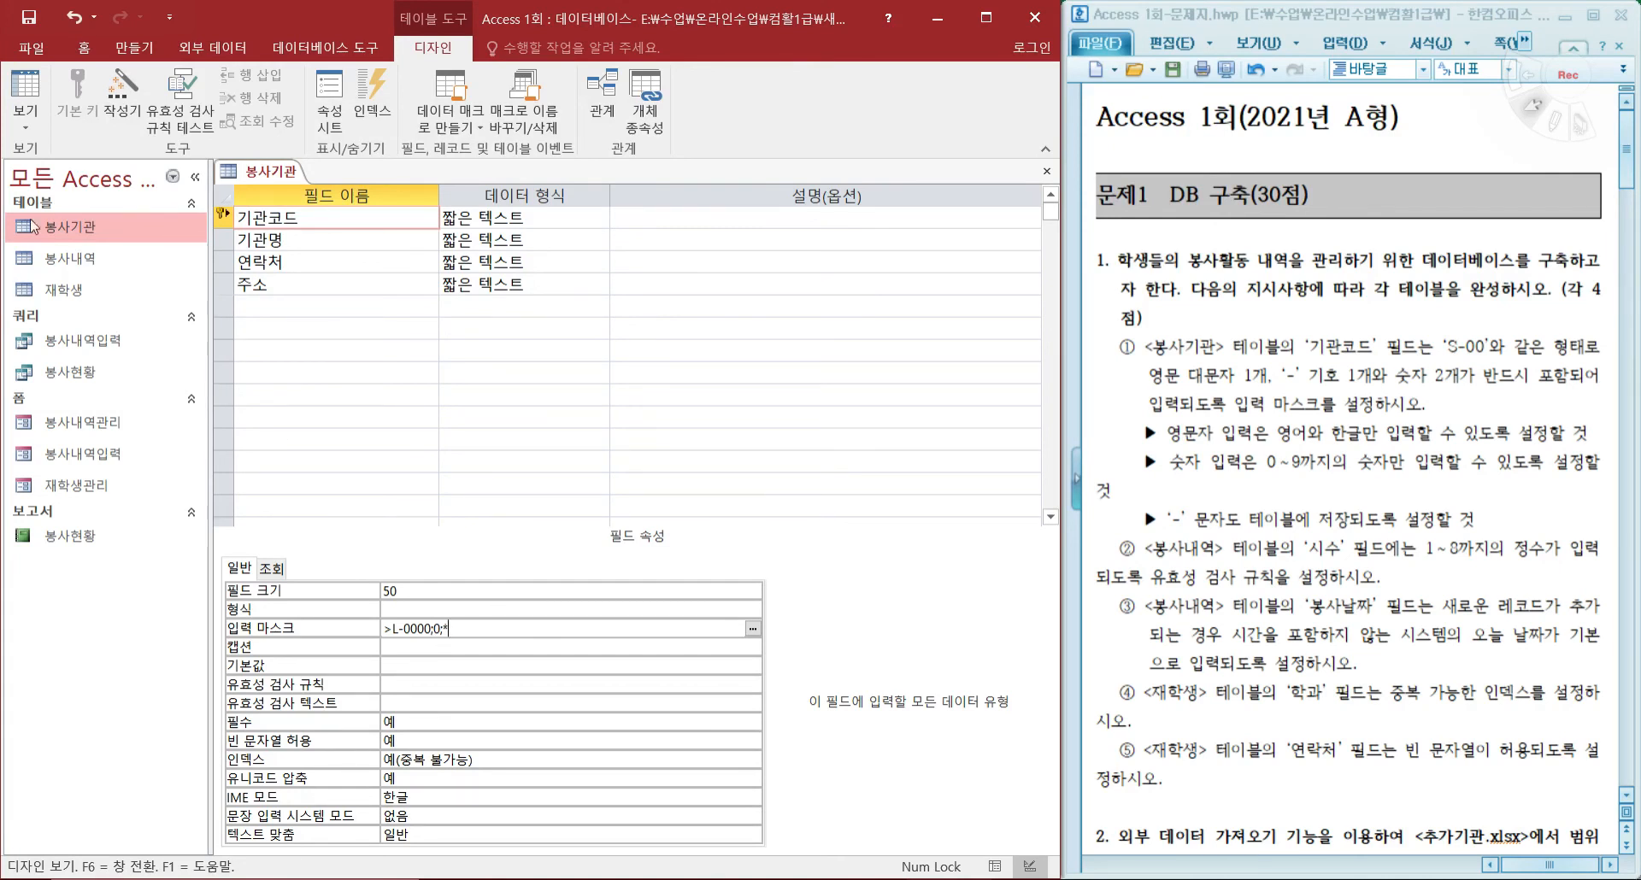
left_click(28, 17)
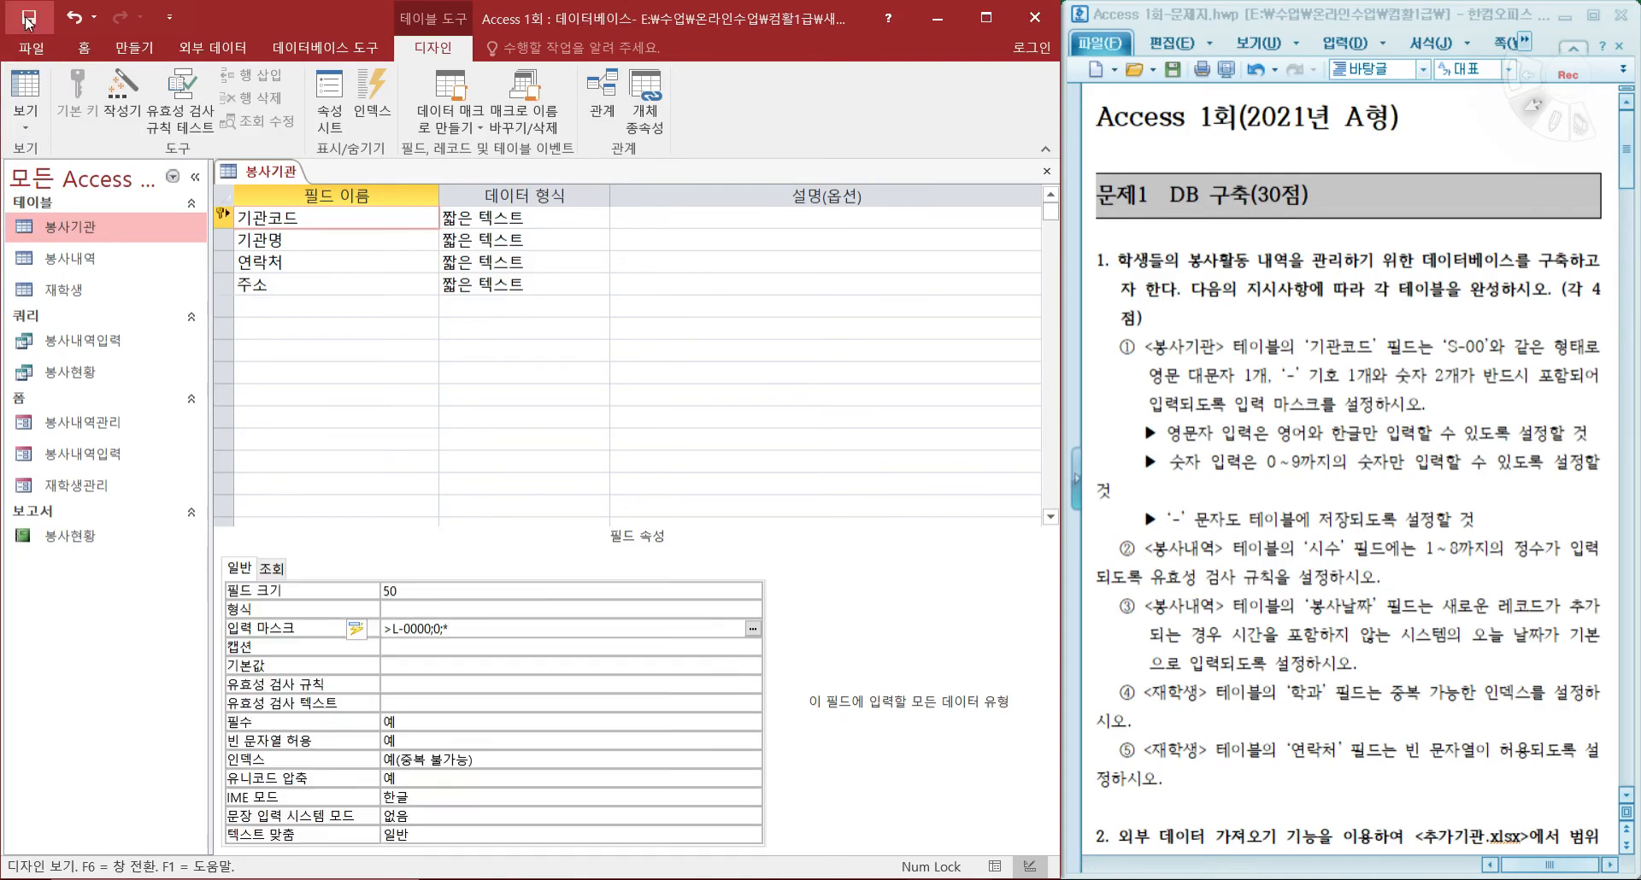
left_click(27, 124)
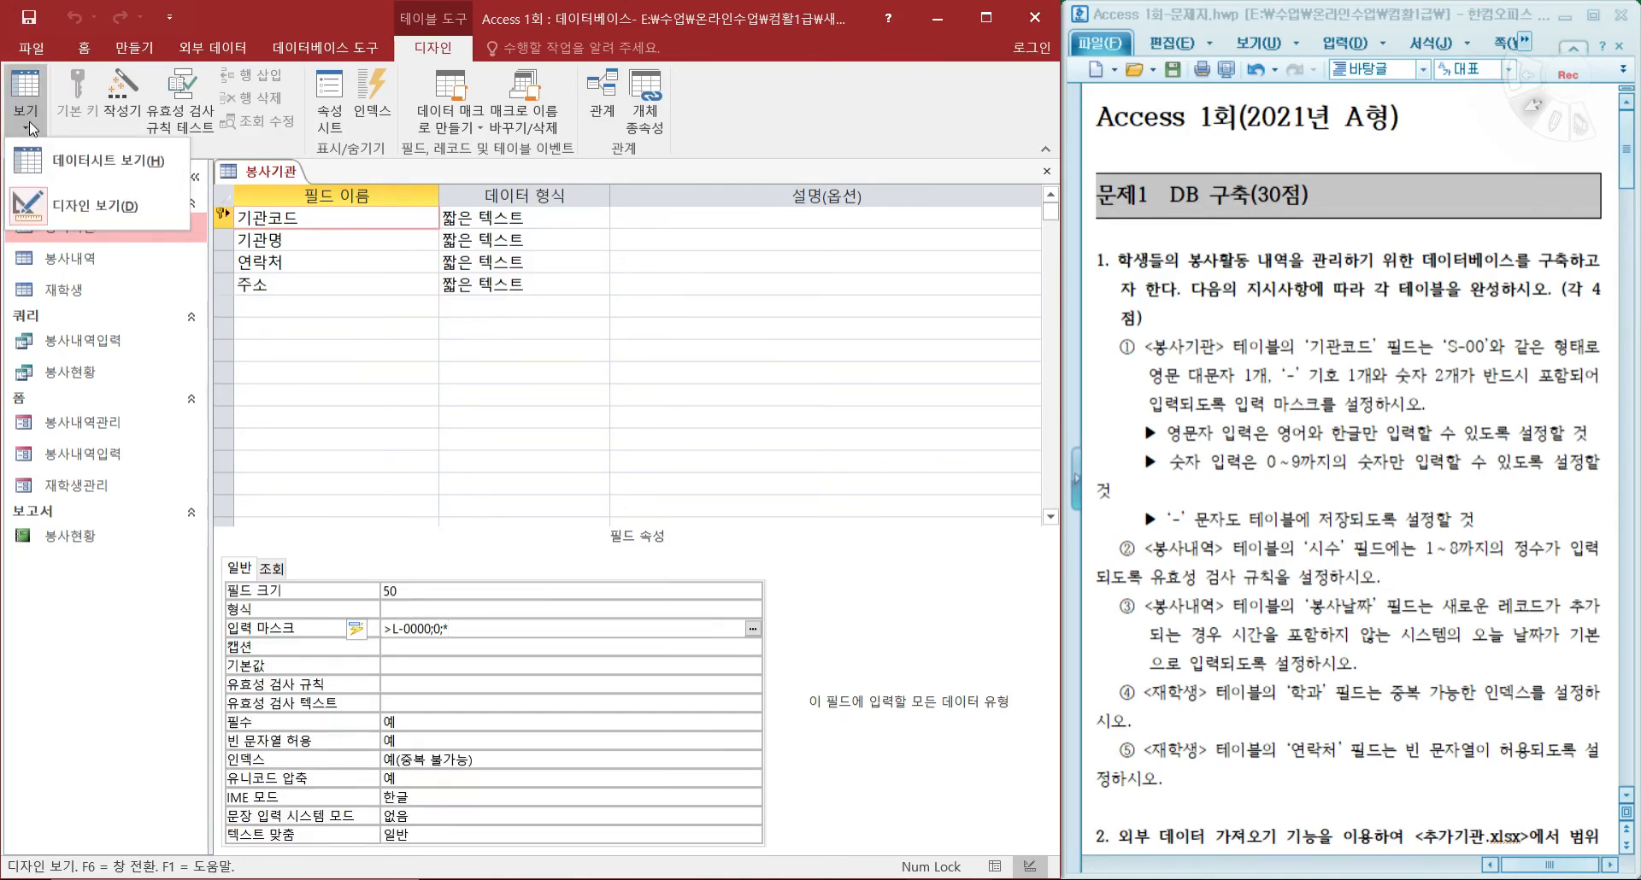
left_click(59, 176)
left_click(272, 338)
left_click(283, 341)
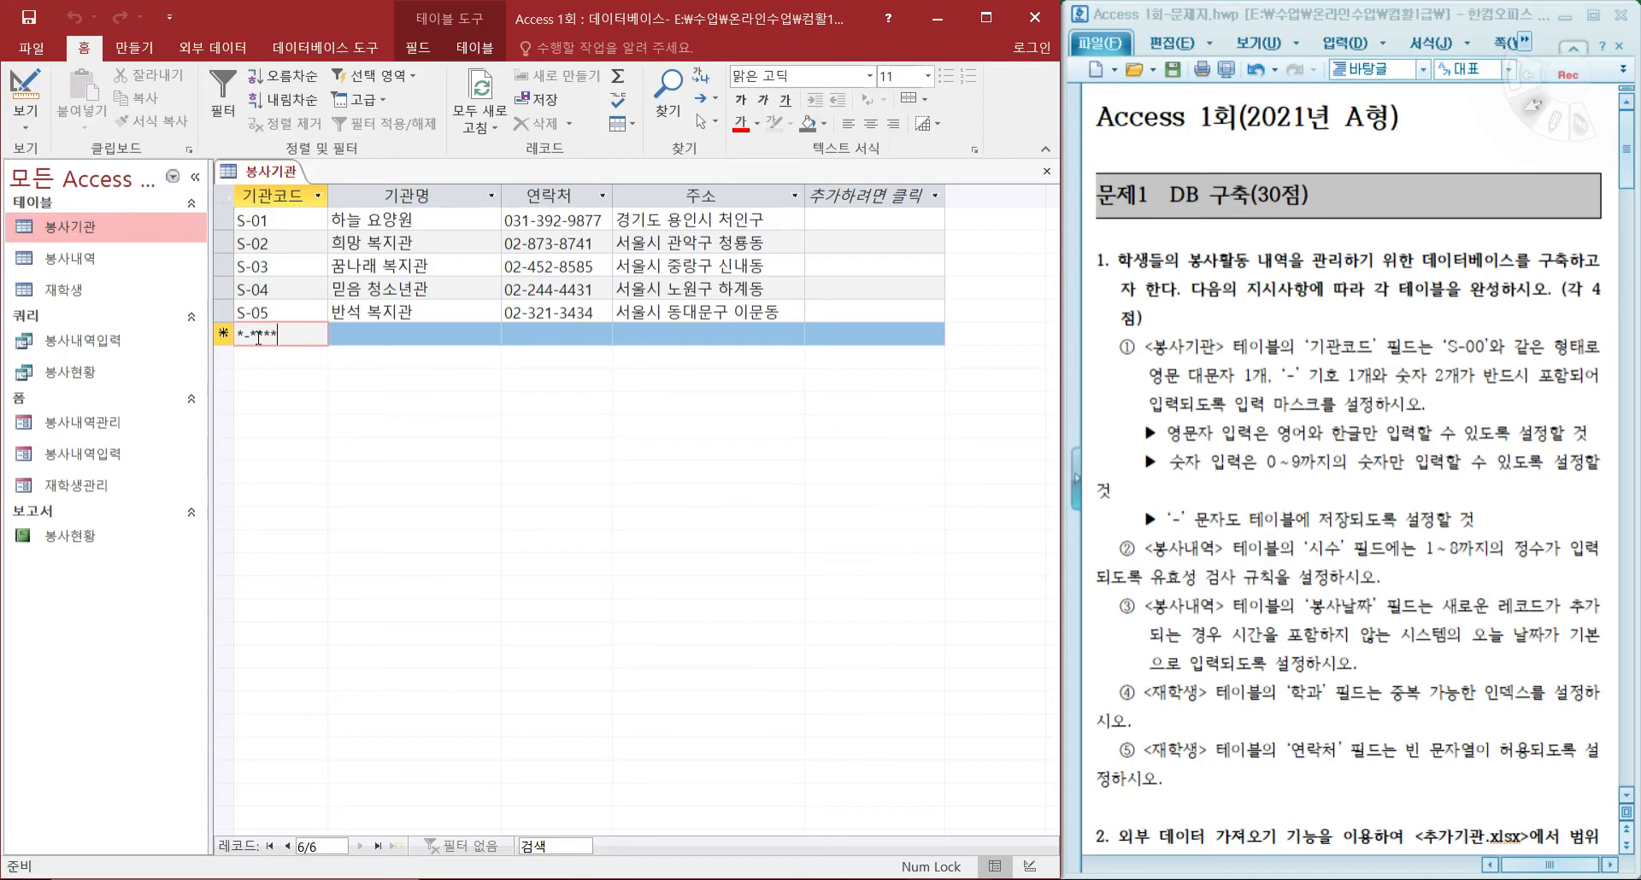
left_click(26, 120)
left_click(89, 205)
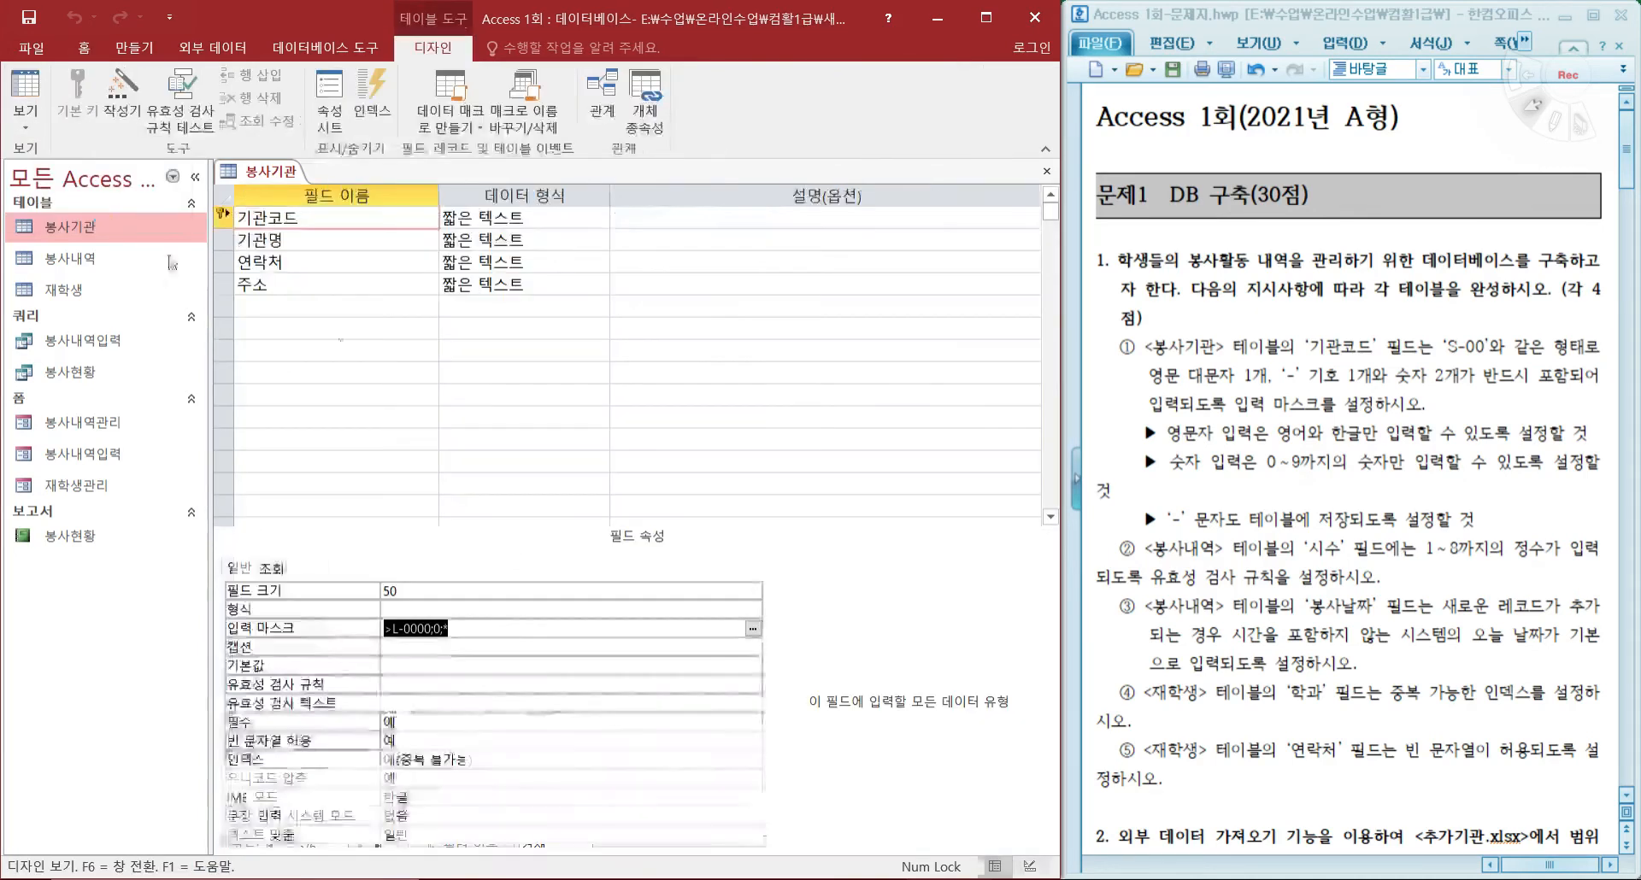
Change the 기관코드 input mask back to >L-0000;0, saving the 봉사기관 table while switching to datasheet view.
left_click(474, 628)
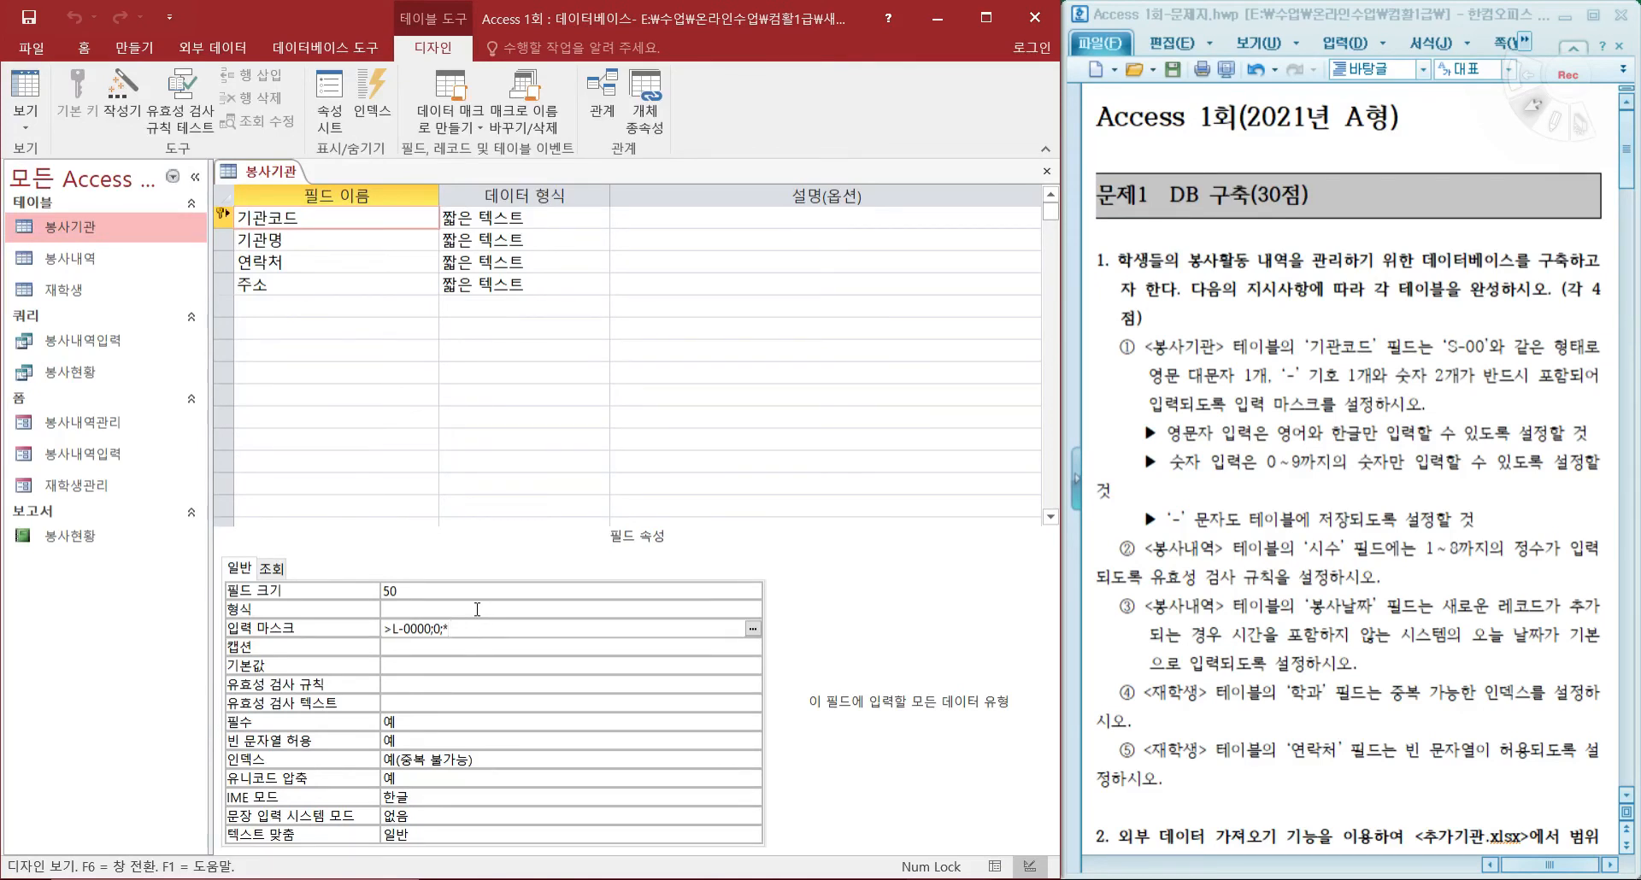
key("BackSpace")
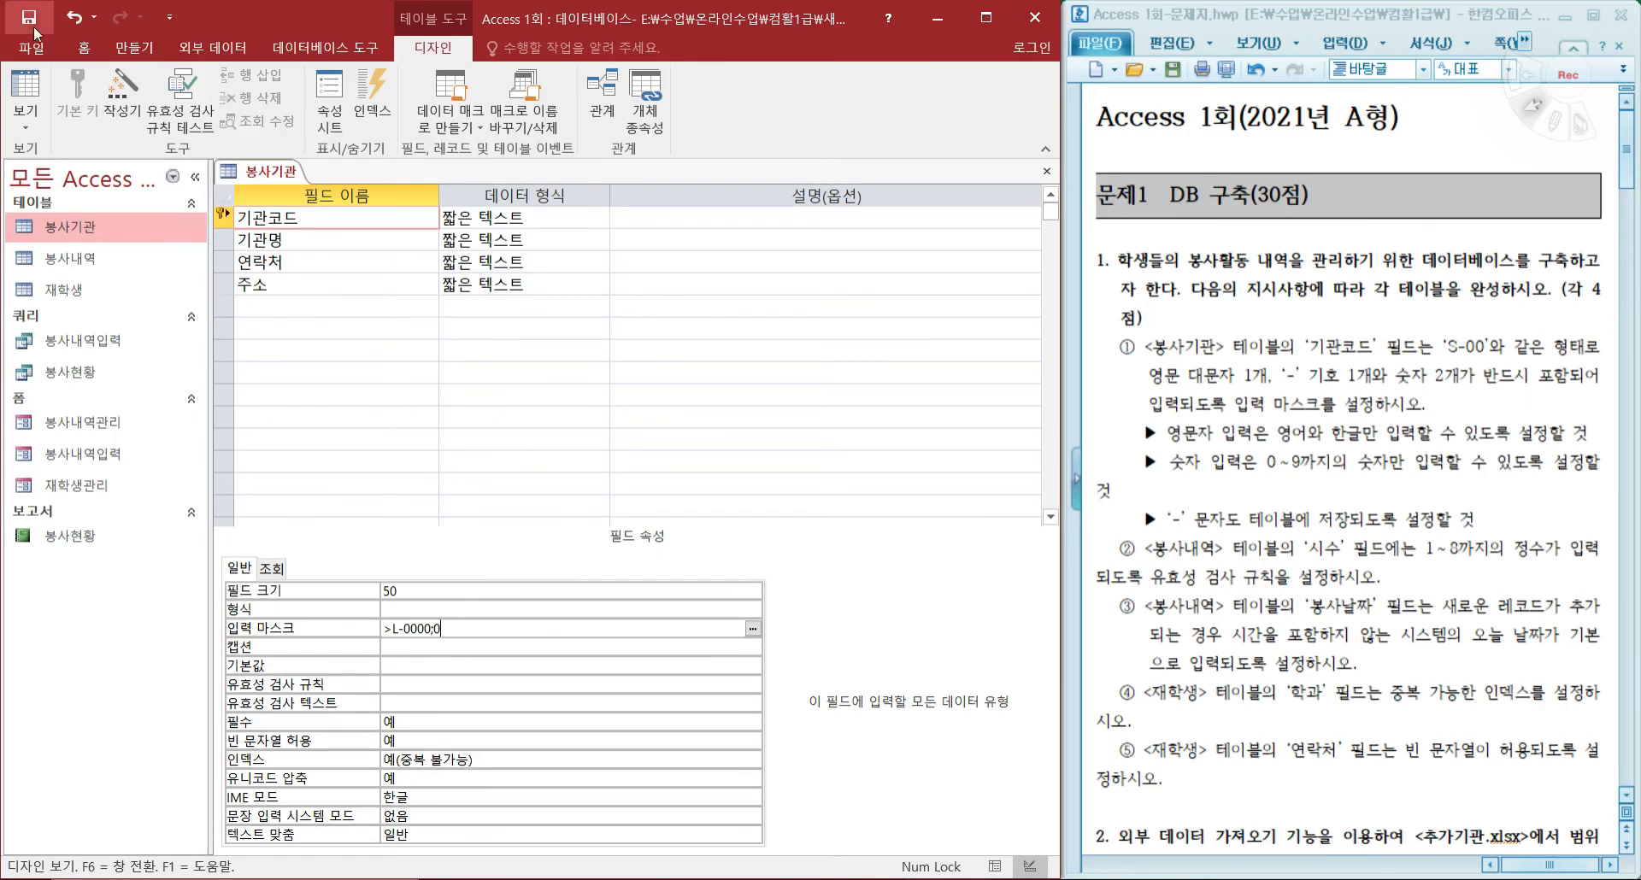
left_click(36, 95)
left_click_drag(667, 371, 583, 335)
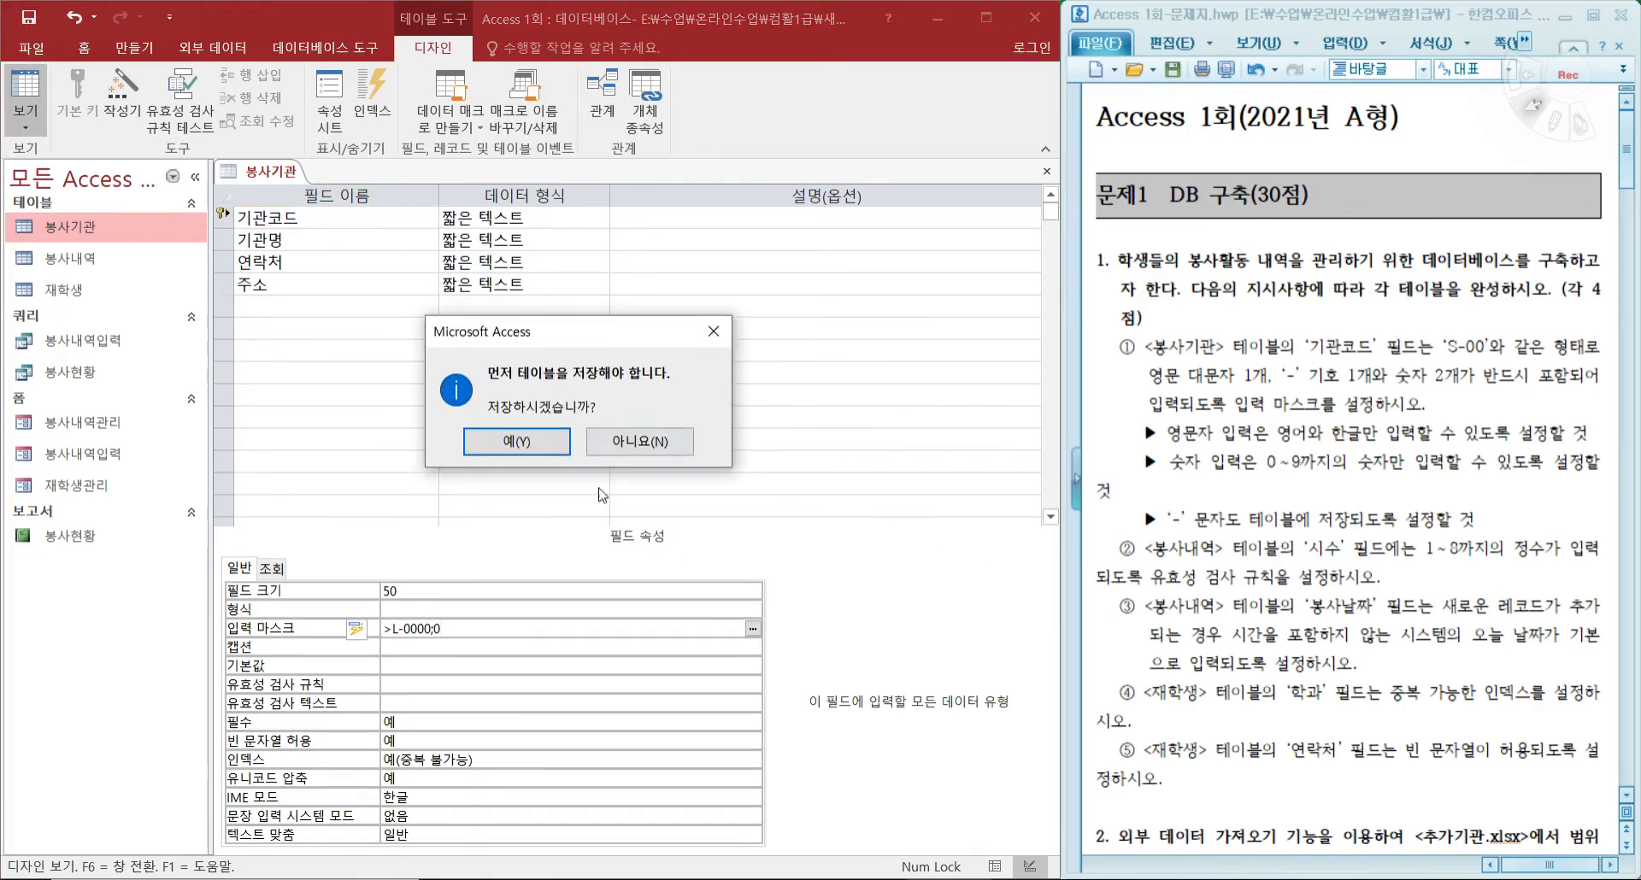
left_click(532, 448)
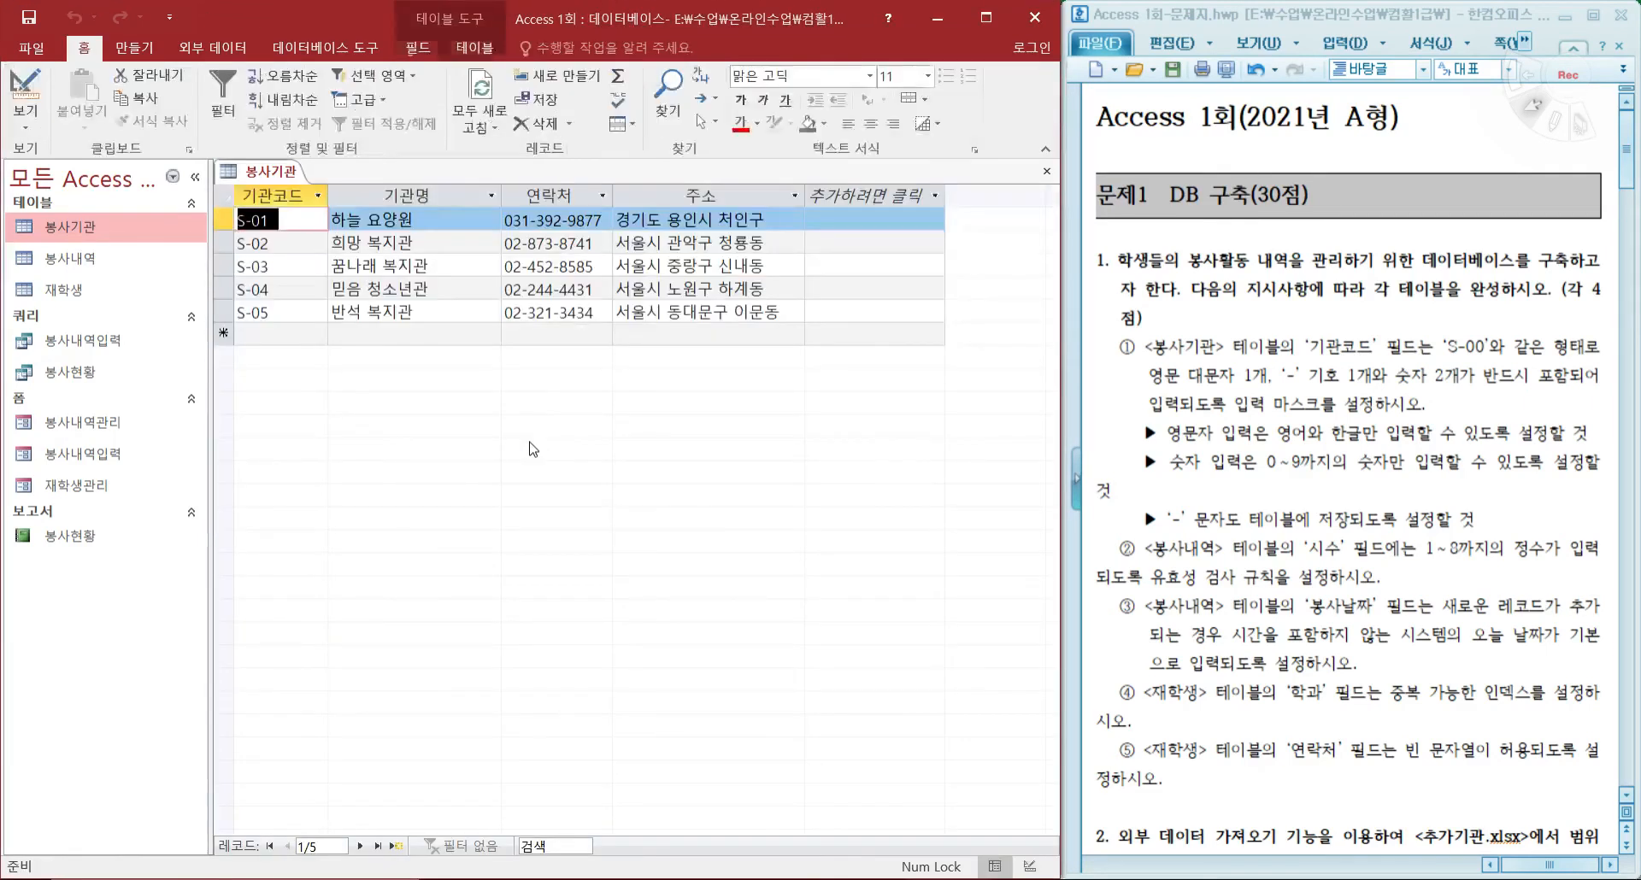
Return to design view and review the custom mask symbols in 입력마스크.pdf.
left_click(25, 88)
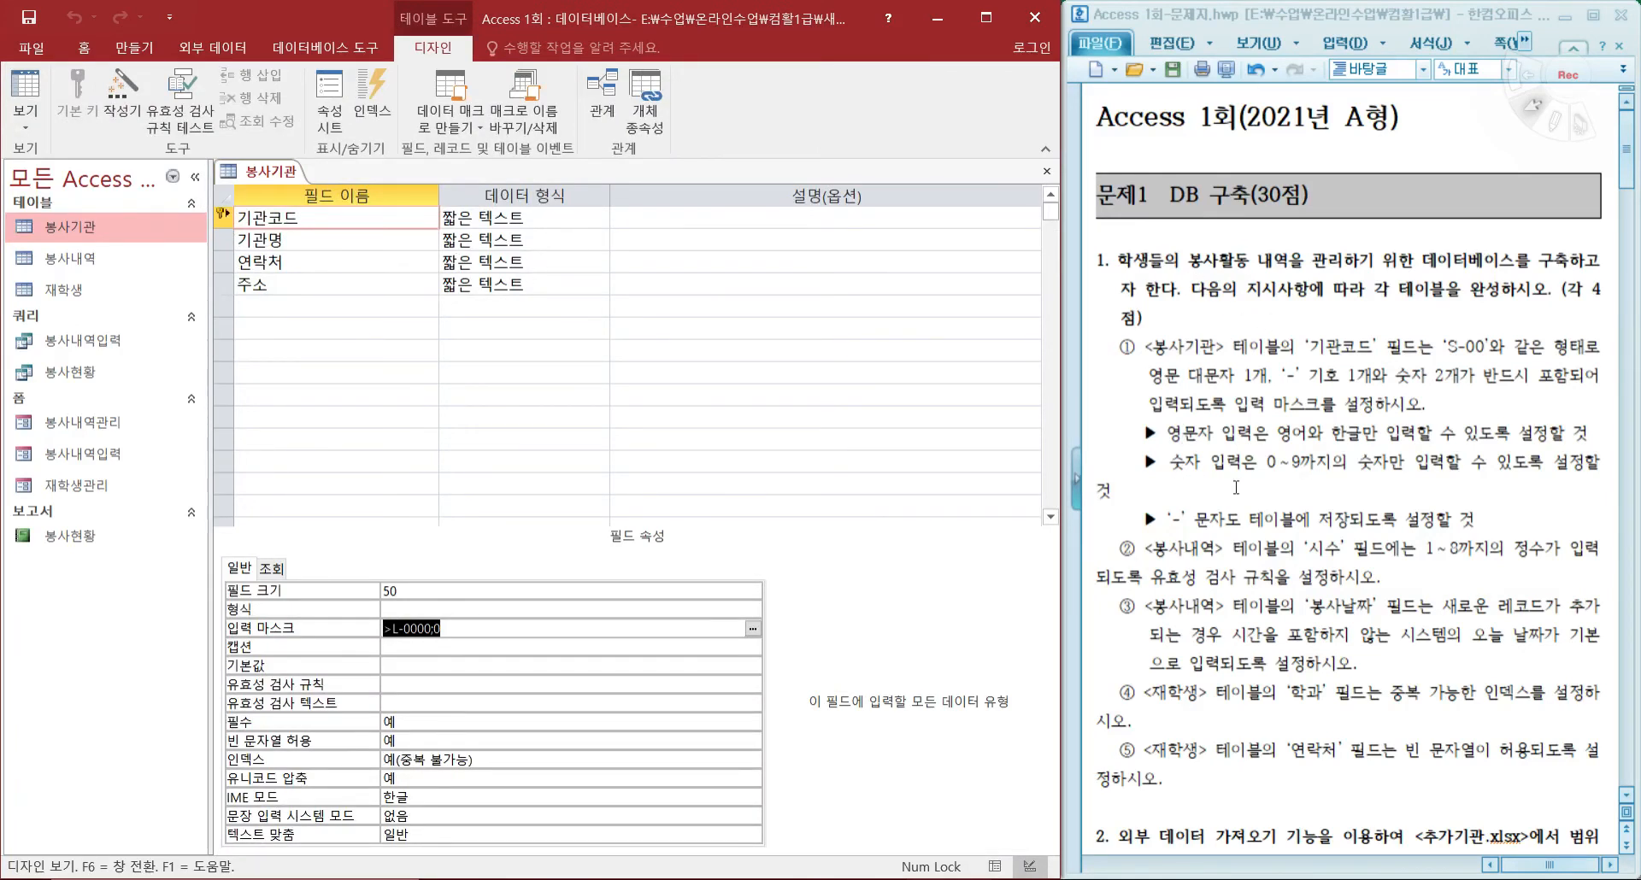
key("alt+Tab")
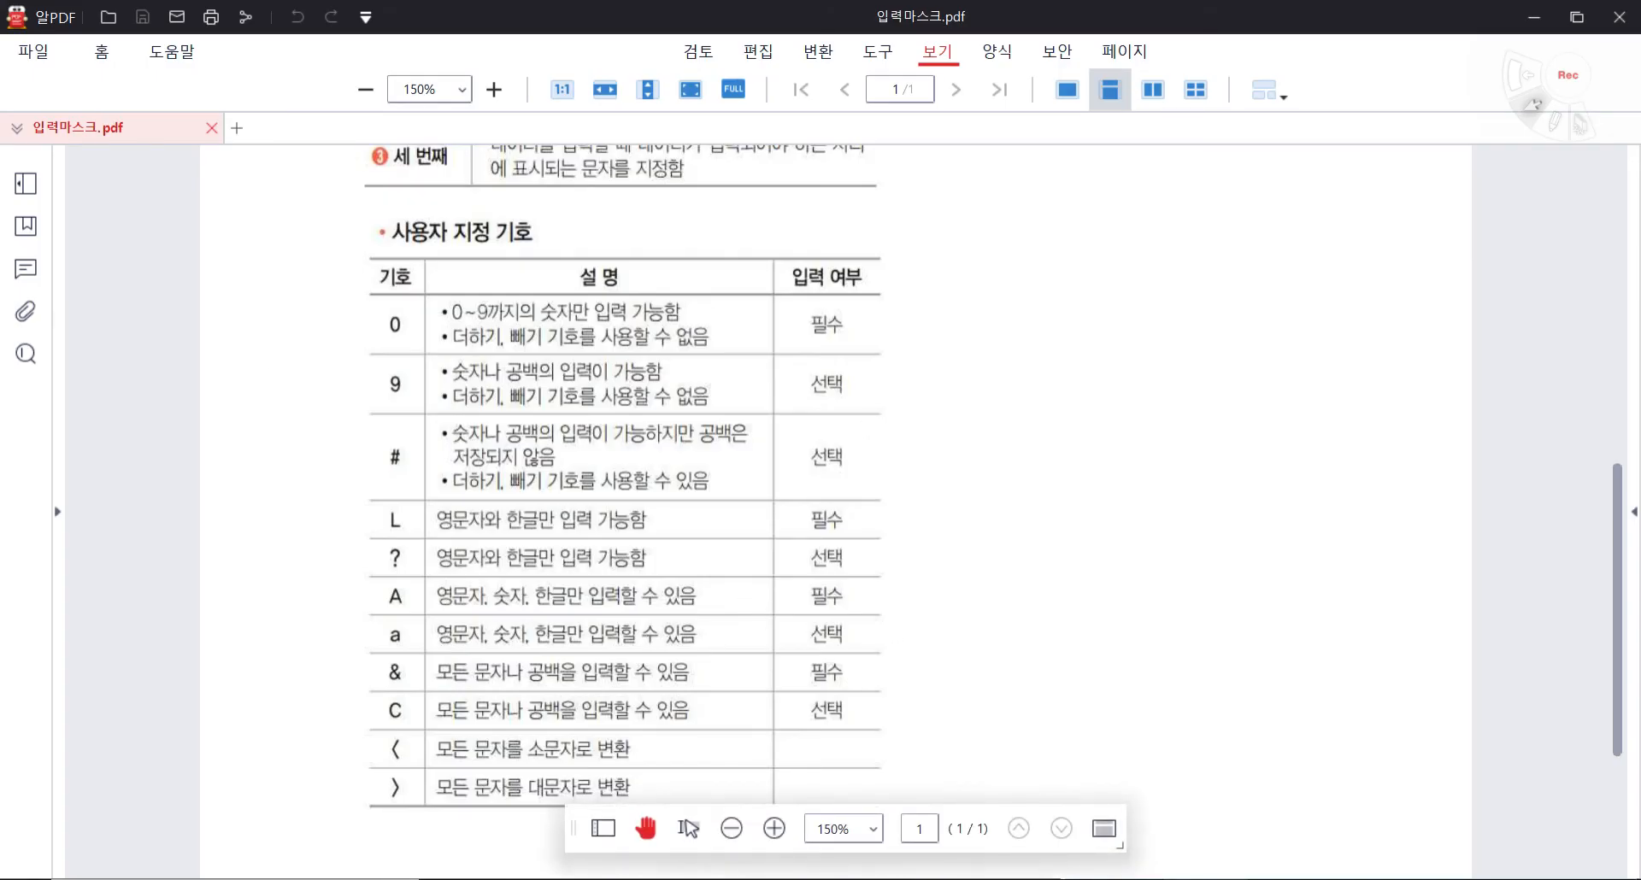
key("alt+Tab")
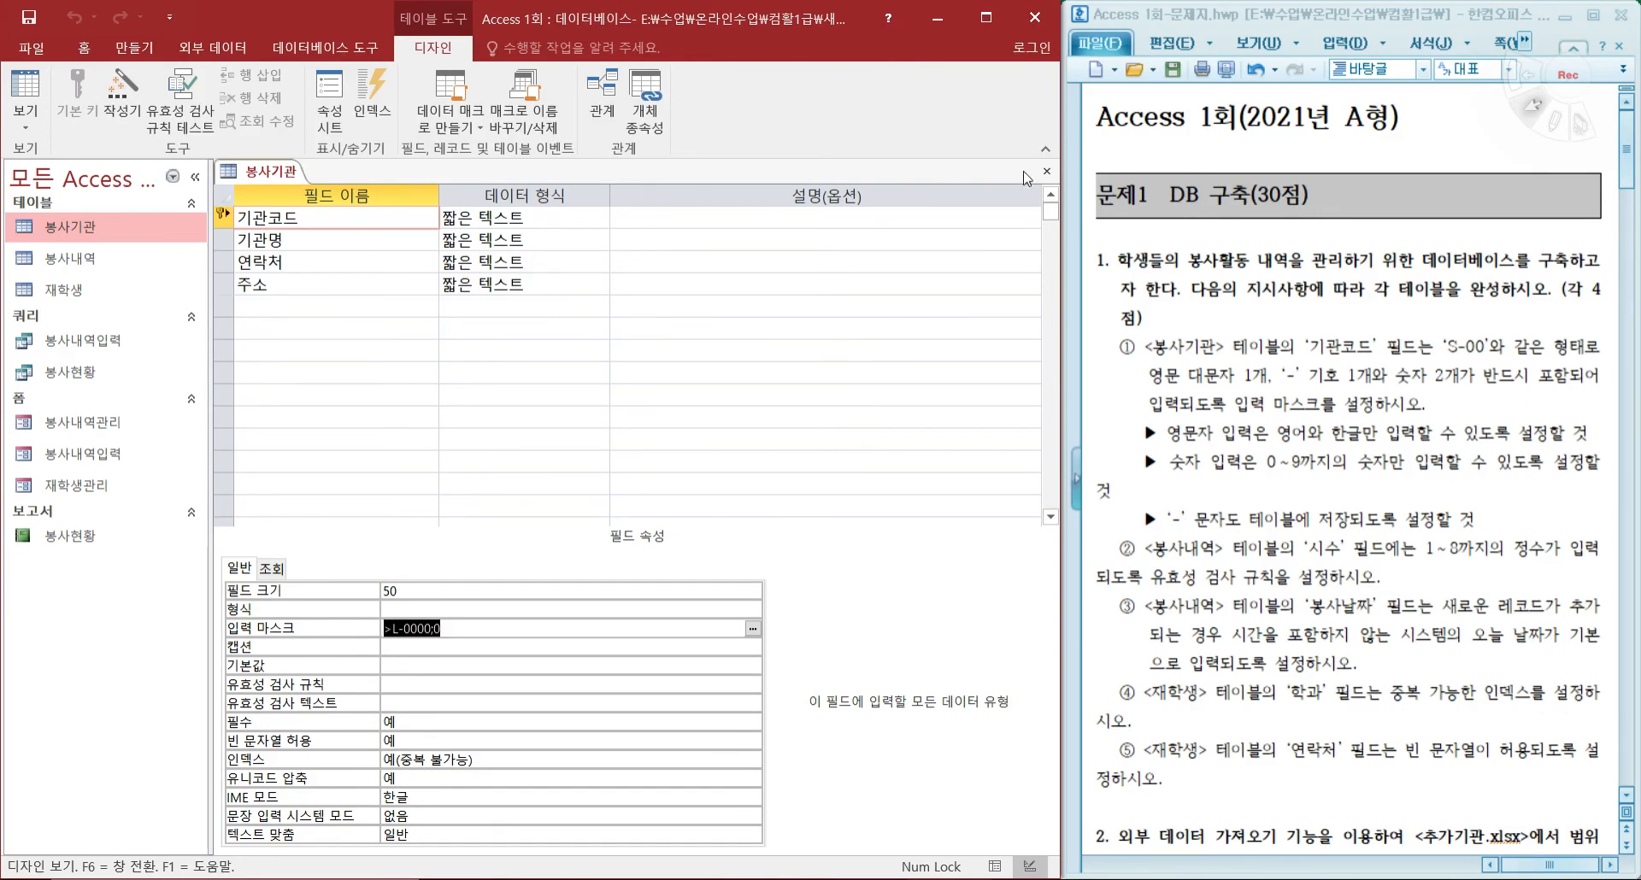
Close the 봉사기관 table and open the 봉사내역 table in design view.
left_click(1047, 175)
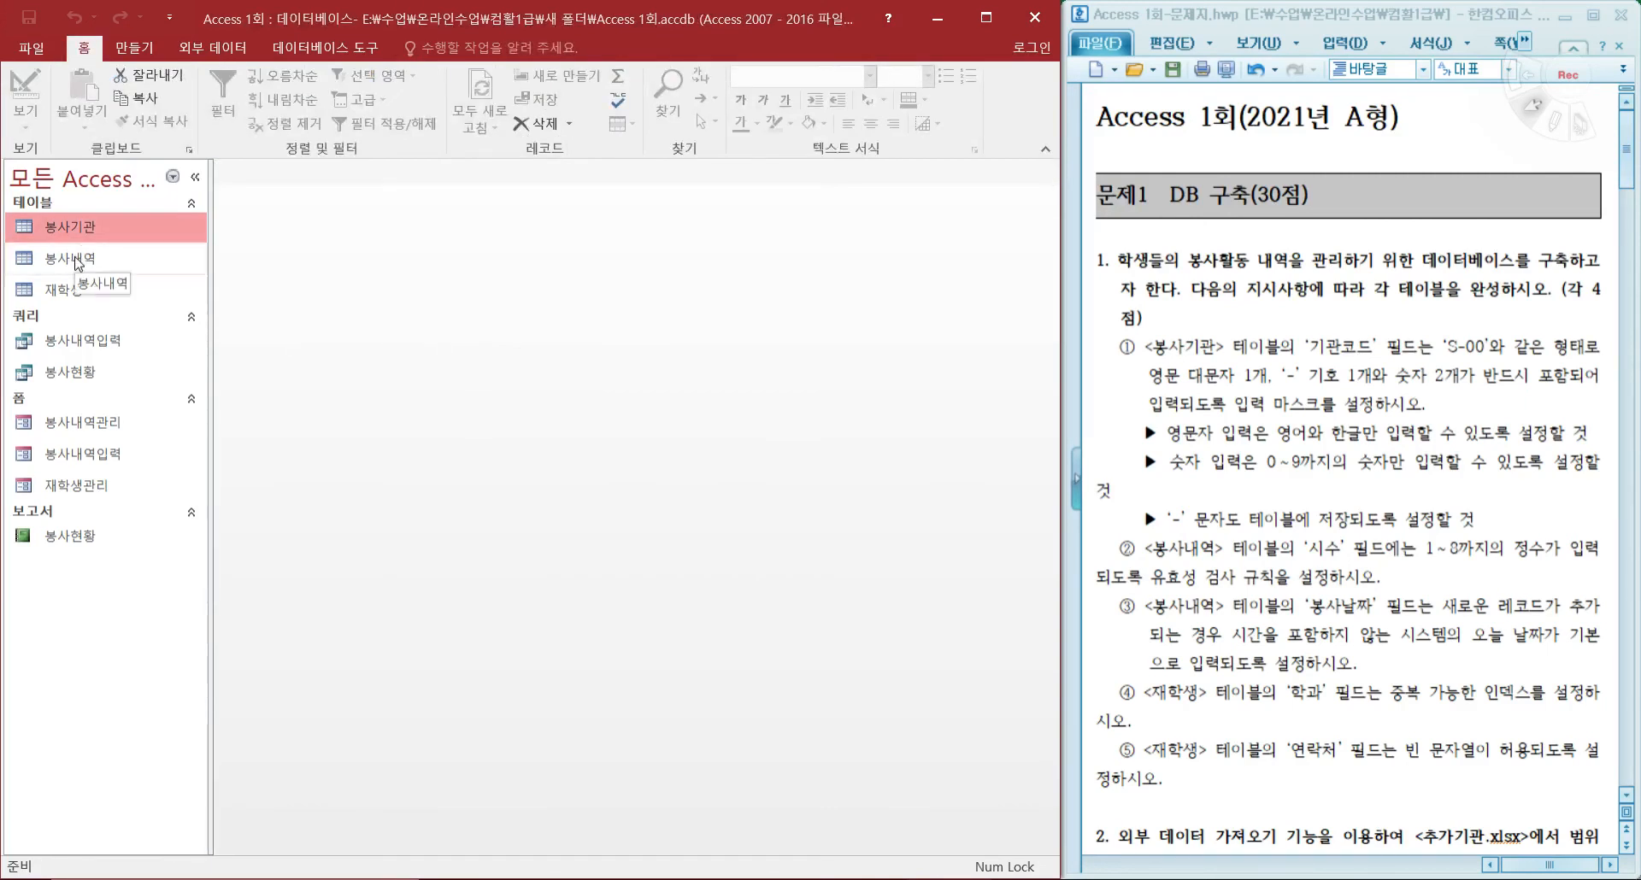
right_click(77, 259)
left_click(157, 295)
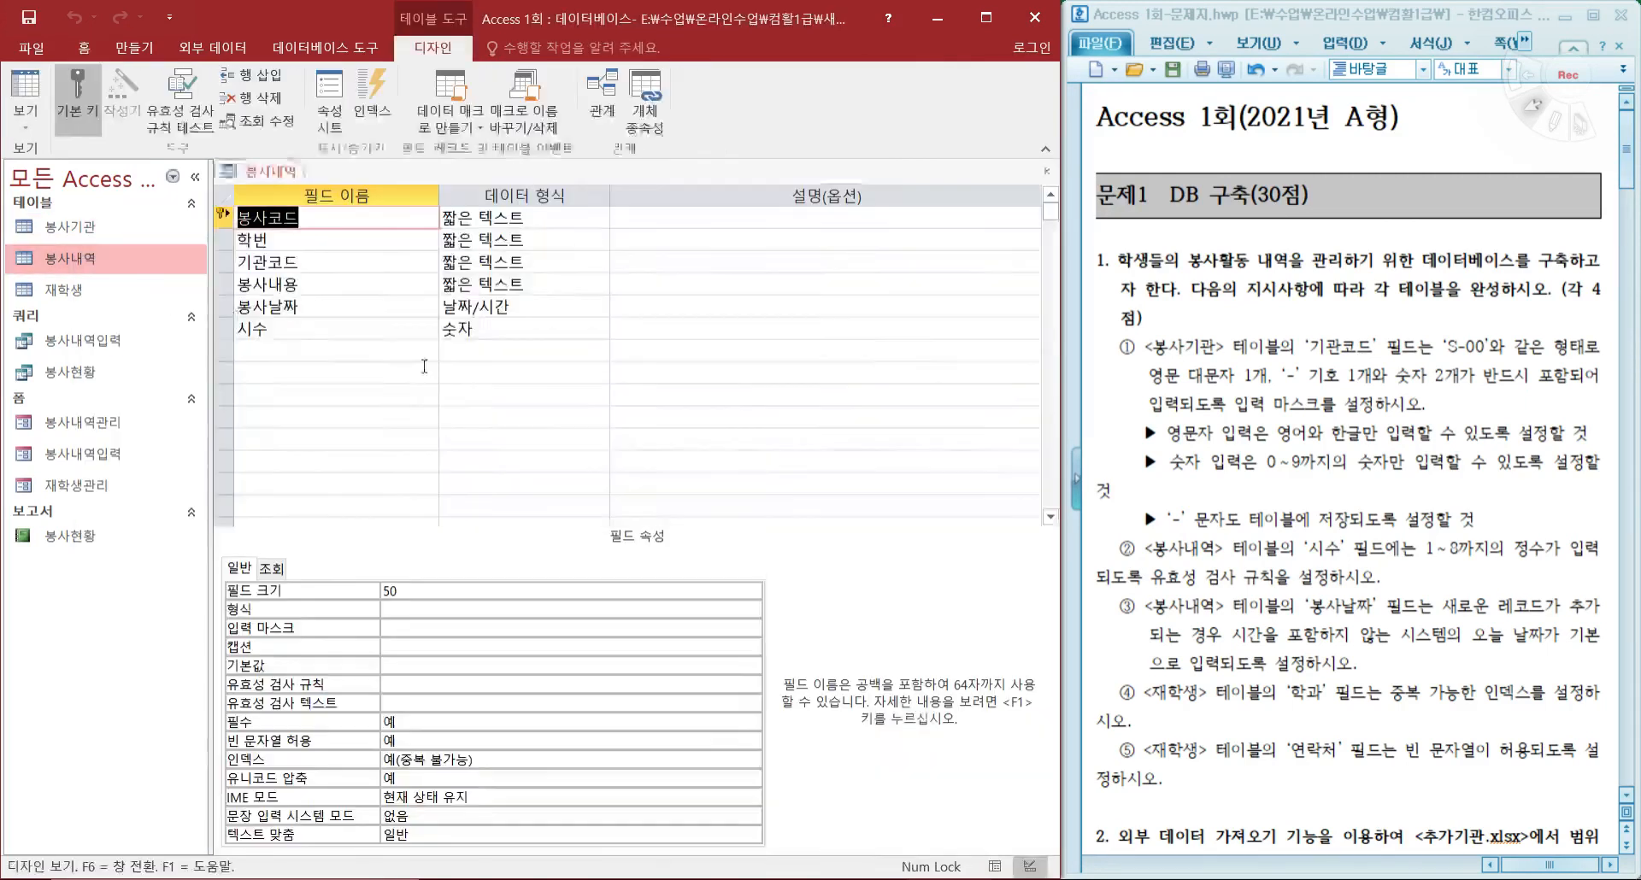
Set the validation rule of the 시수 field to Between 1 And 8.
scroll(1158, 575, "down", 3)
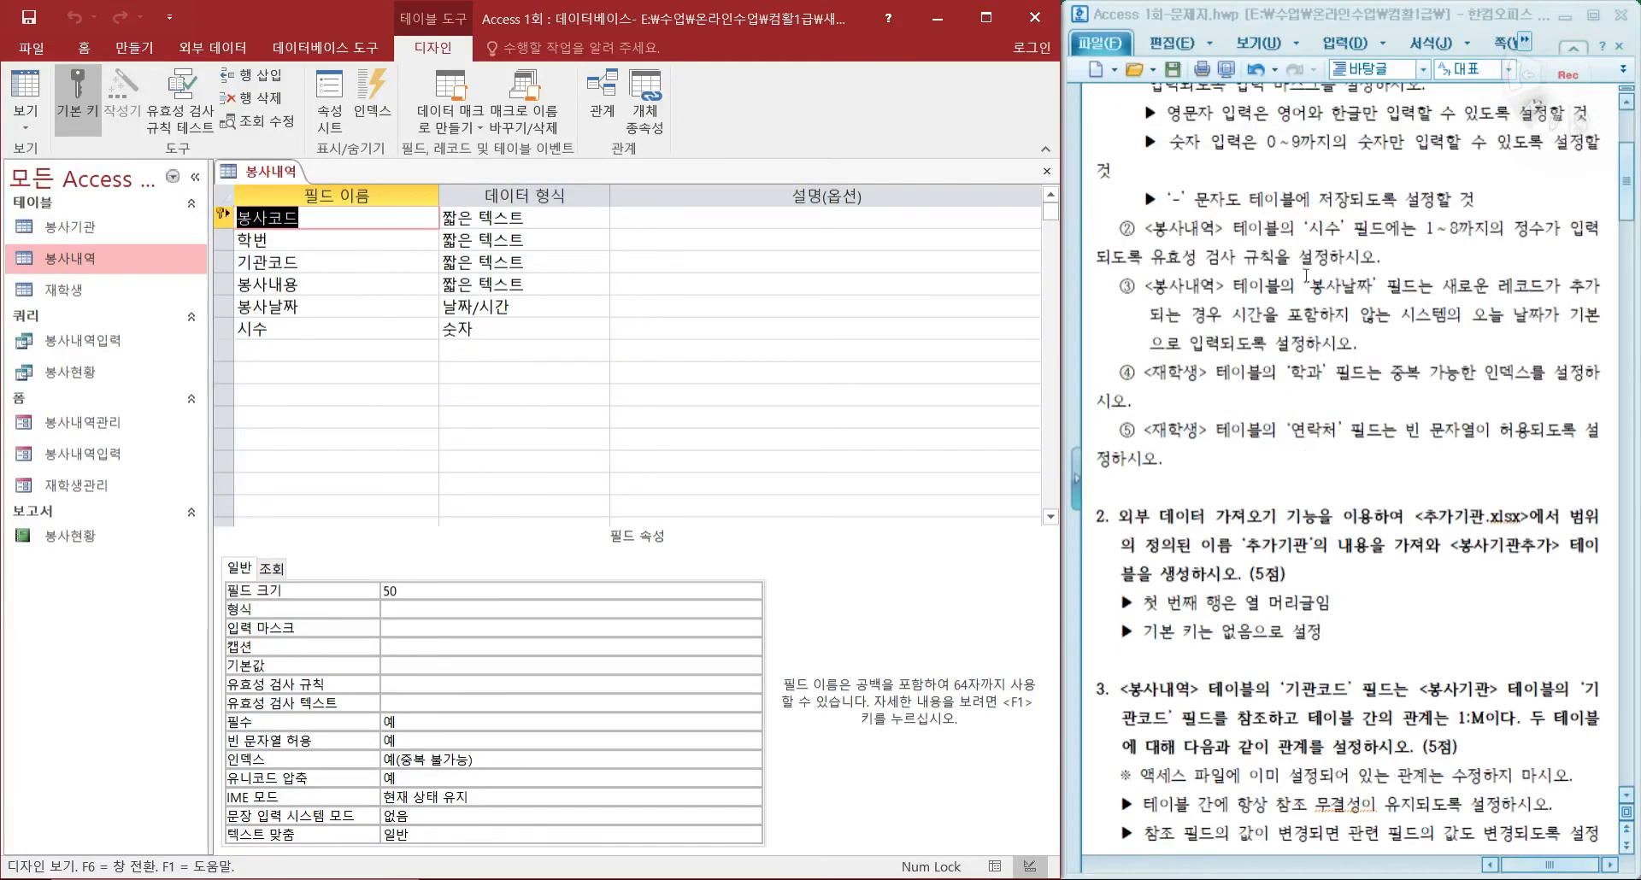
left_click(331, 328)
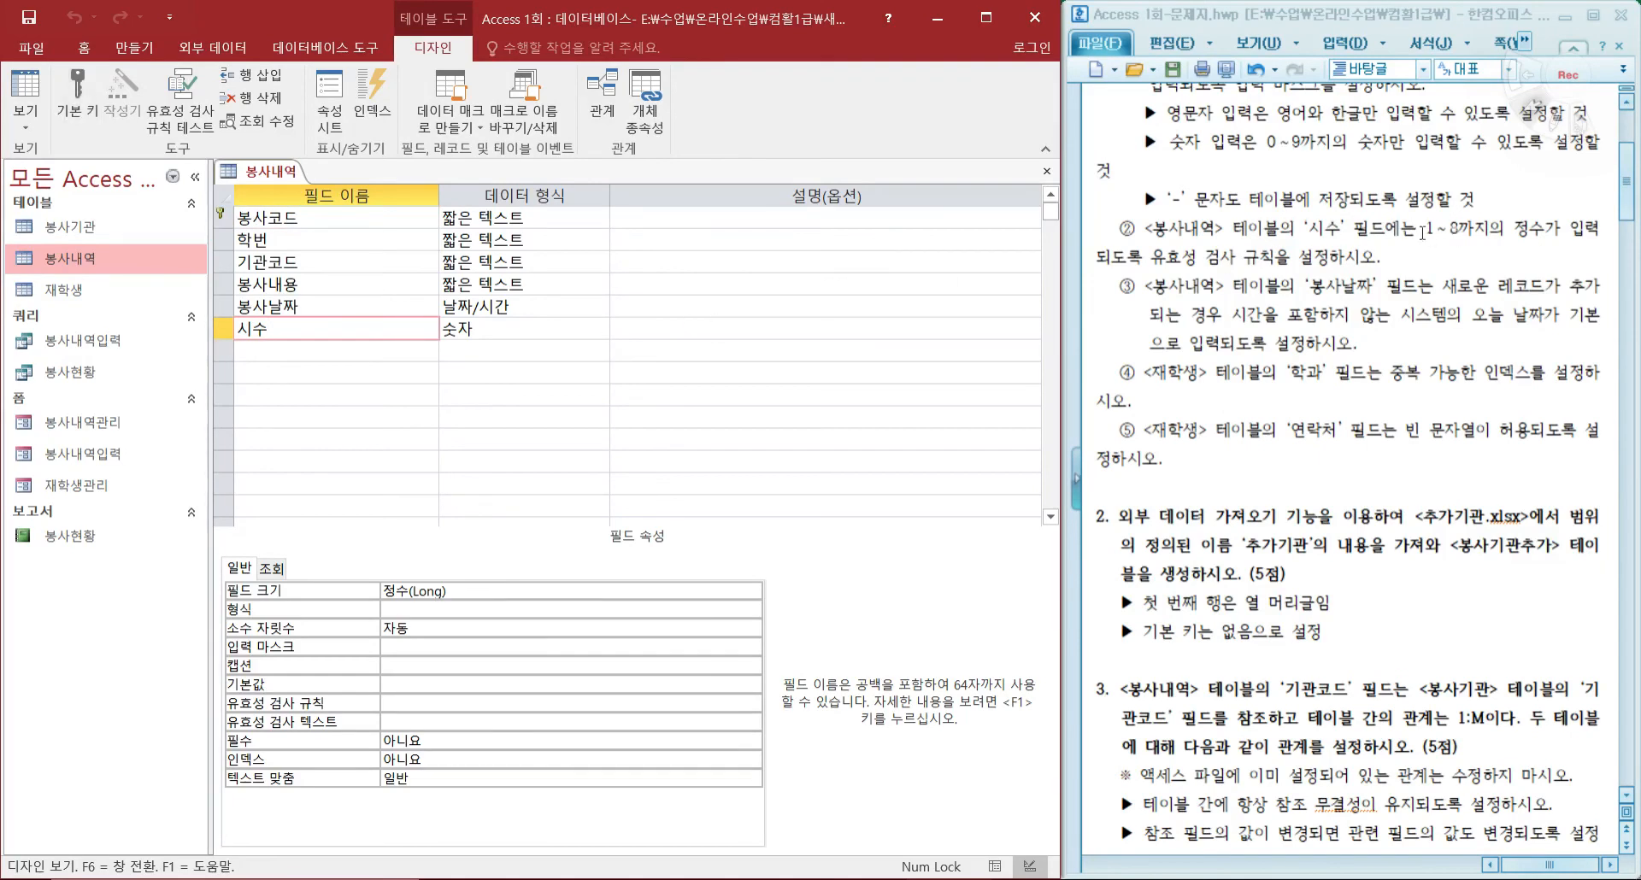
left_click_drag(1151, 256, 1275, 257)
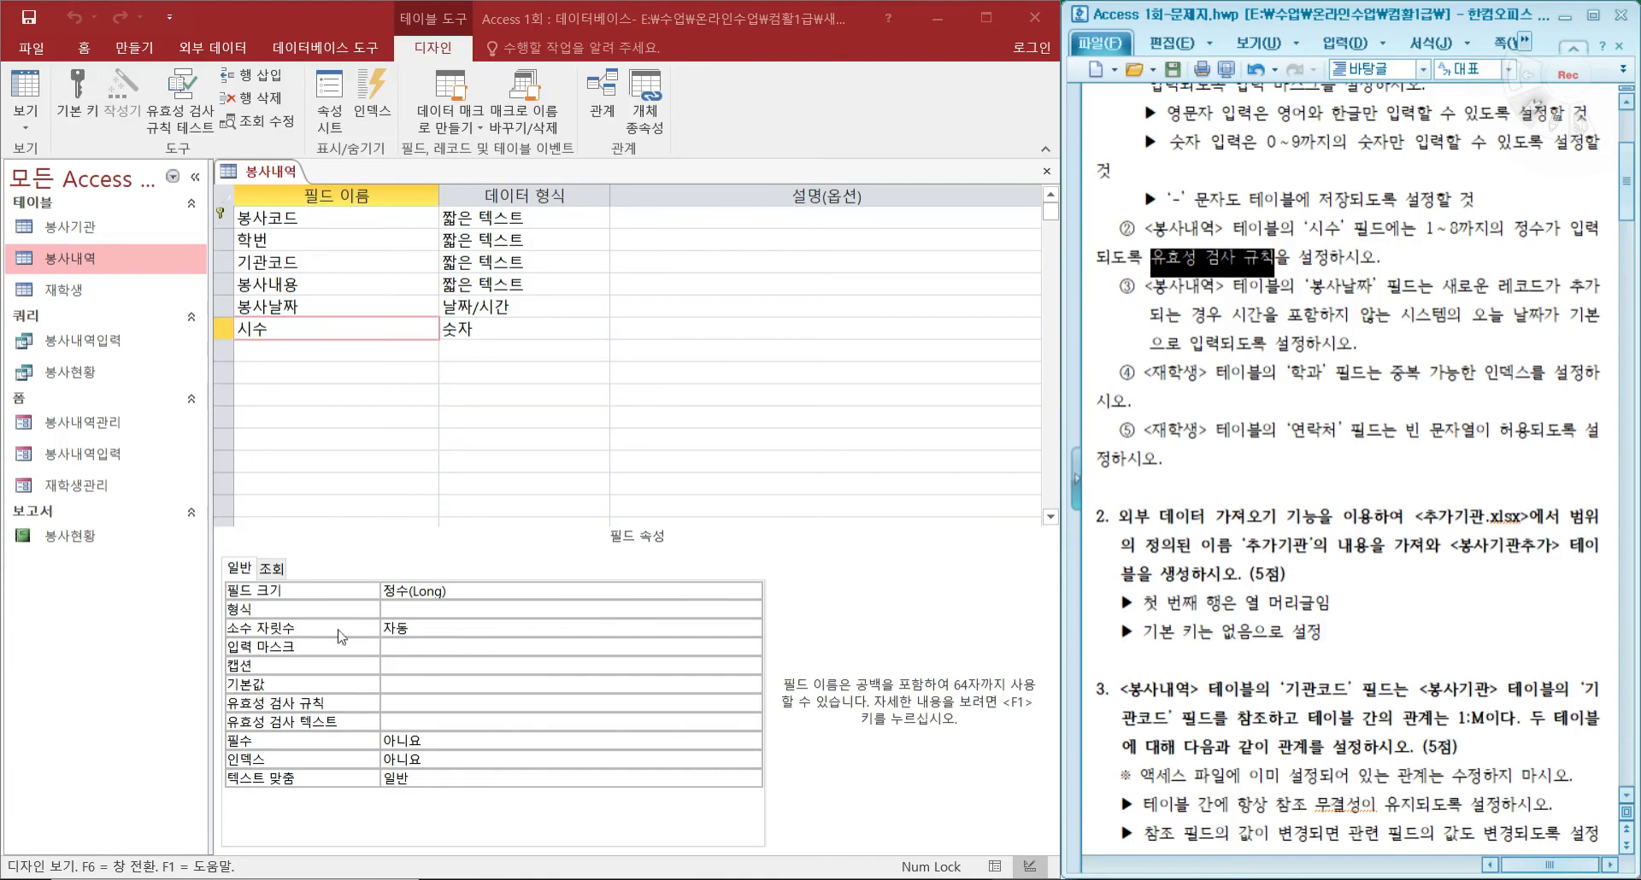
left_click(411, 705)
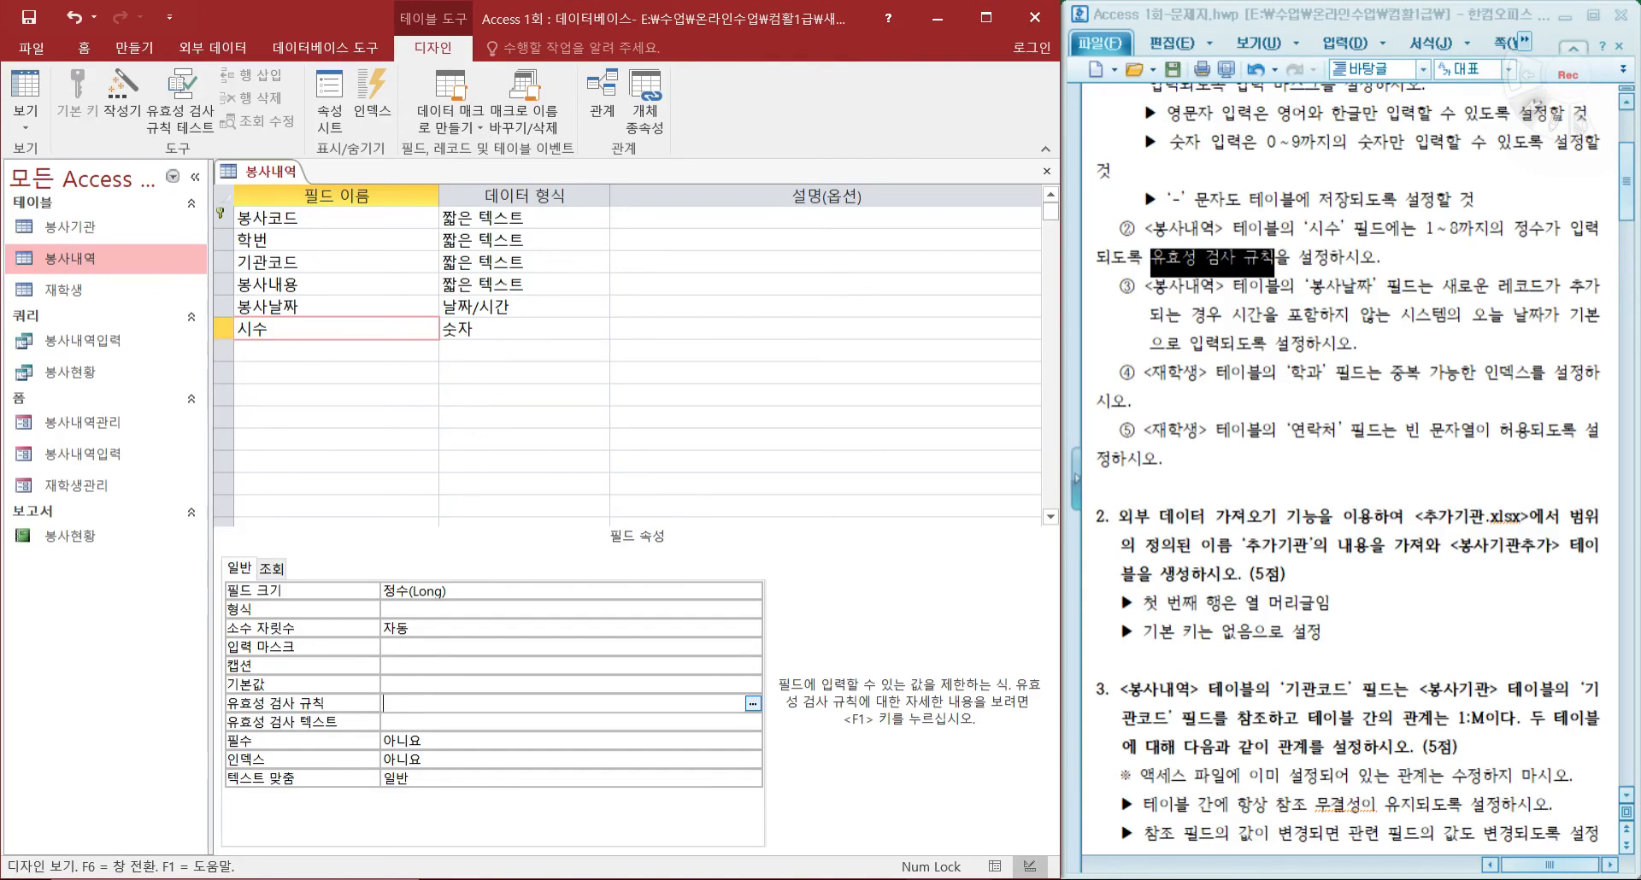
type("between 1 and 8")
key("Return")
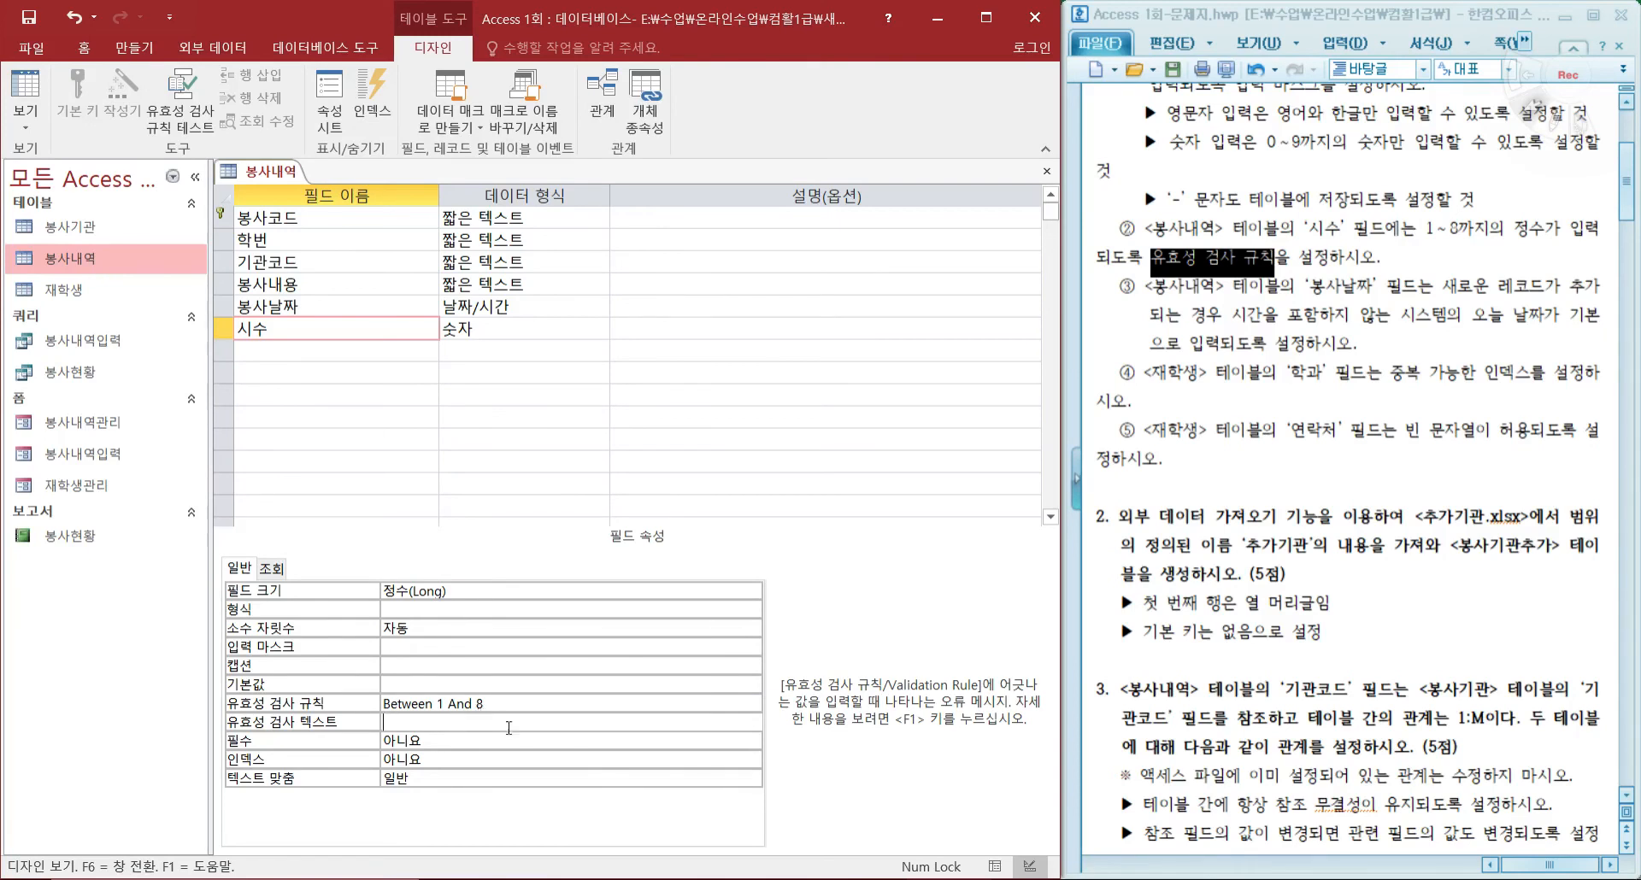
Switch the 봉사내역 table to datasheet view, saving it and testing the existing data against the new rule.
left_click(36, 86)
left_click(748, 523)
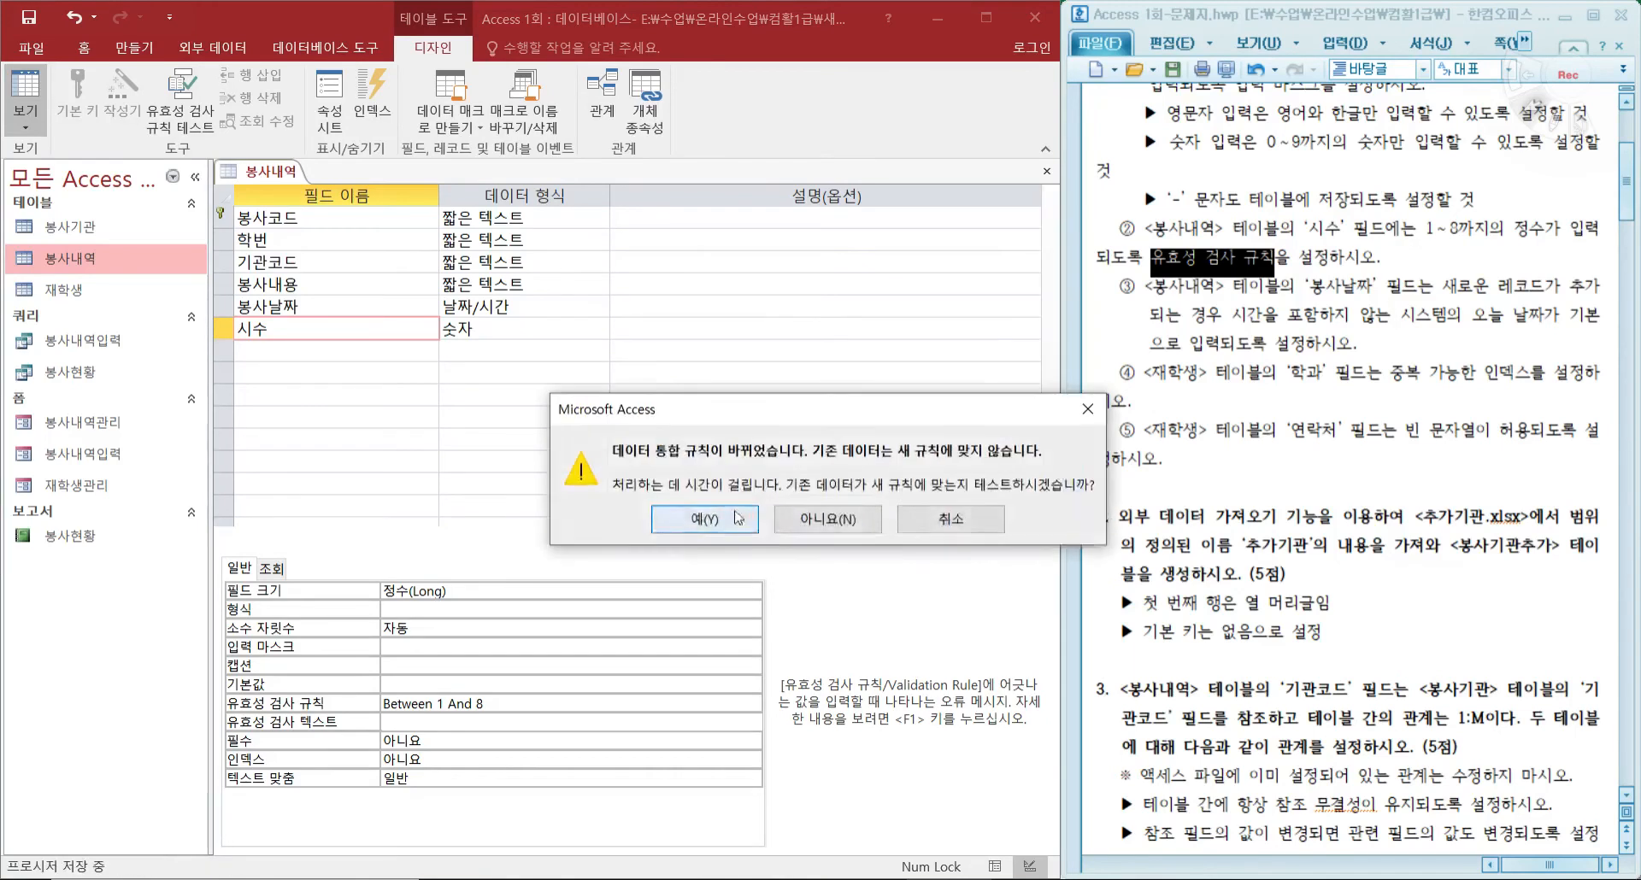
left_click_drag(722, 410, 538, 394)
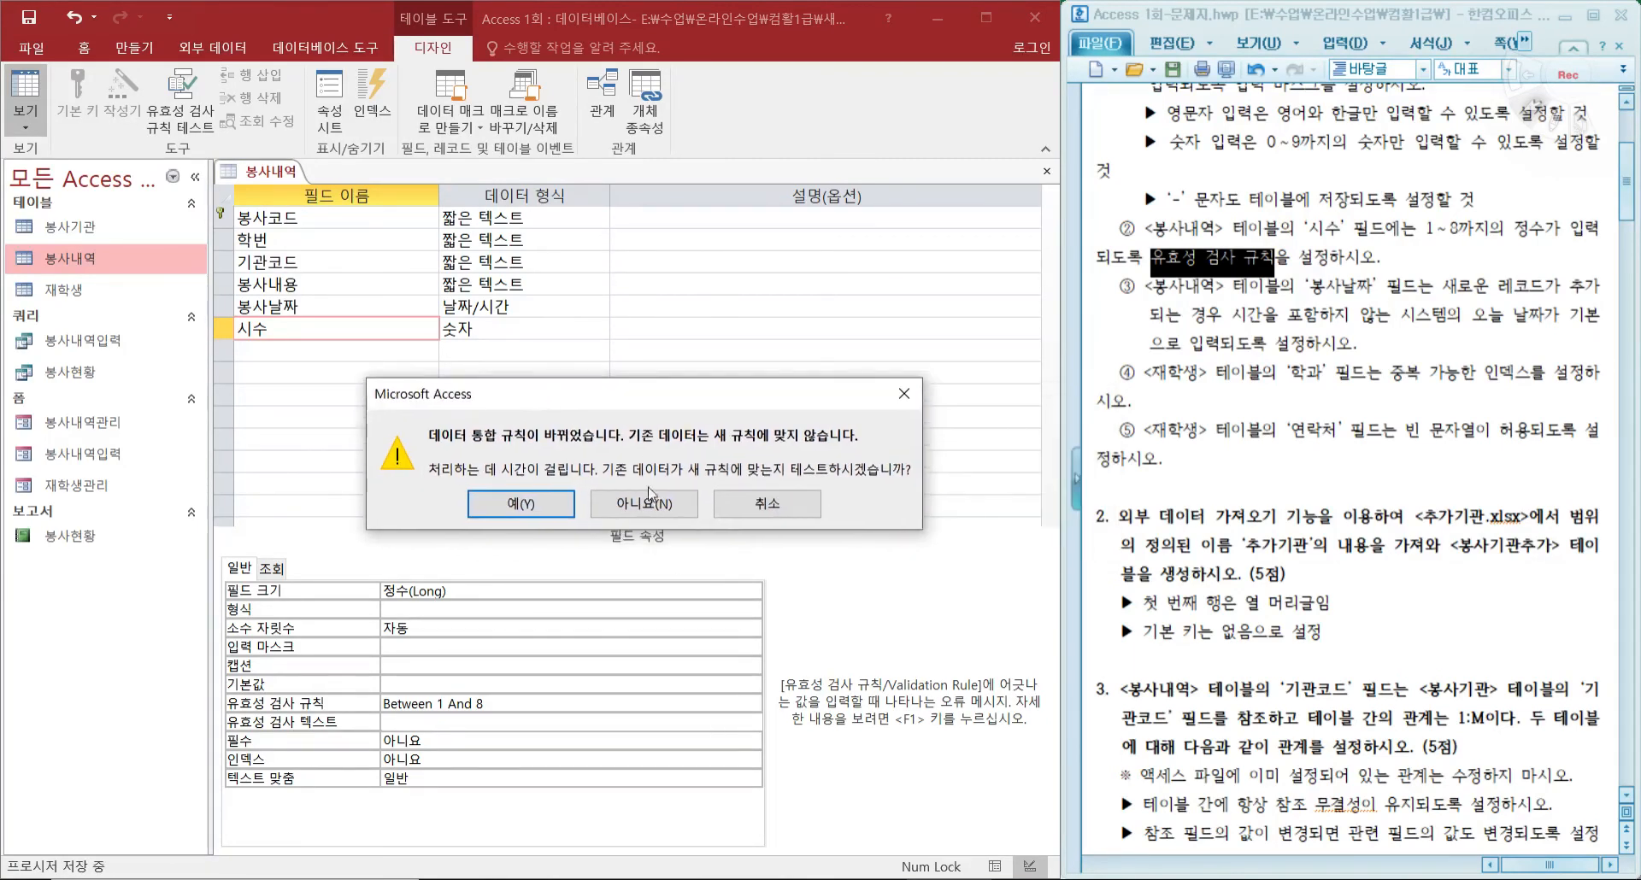
left_click(475, 508)
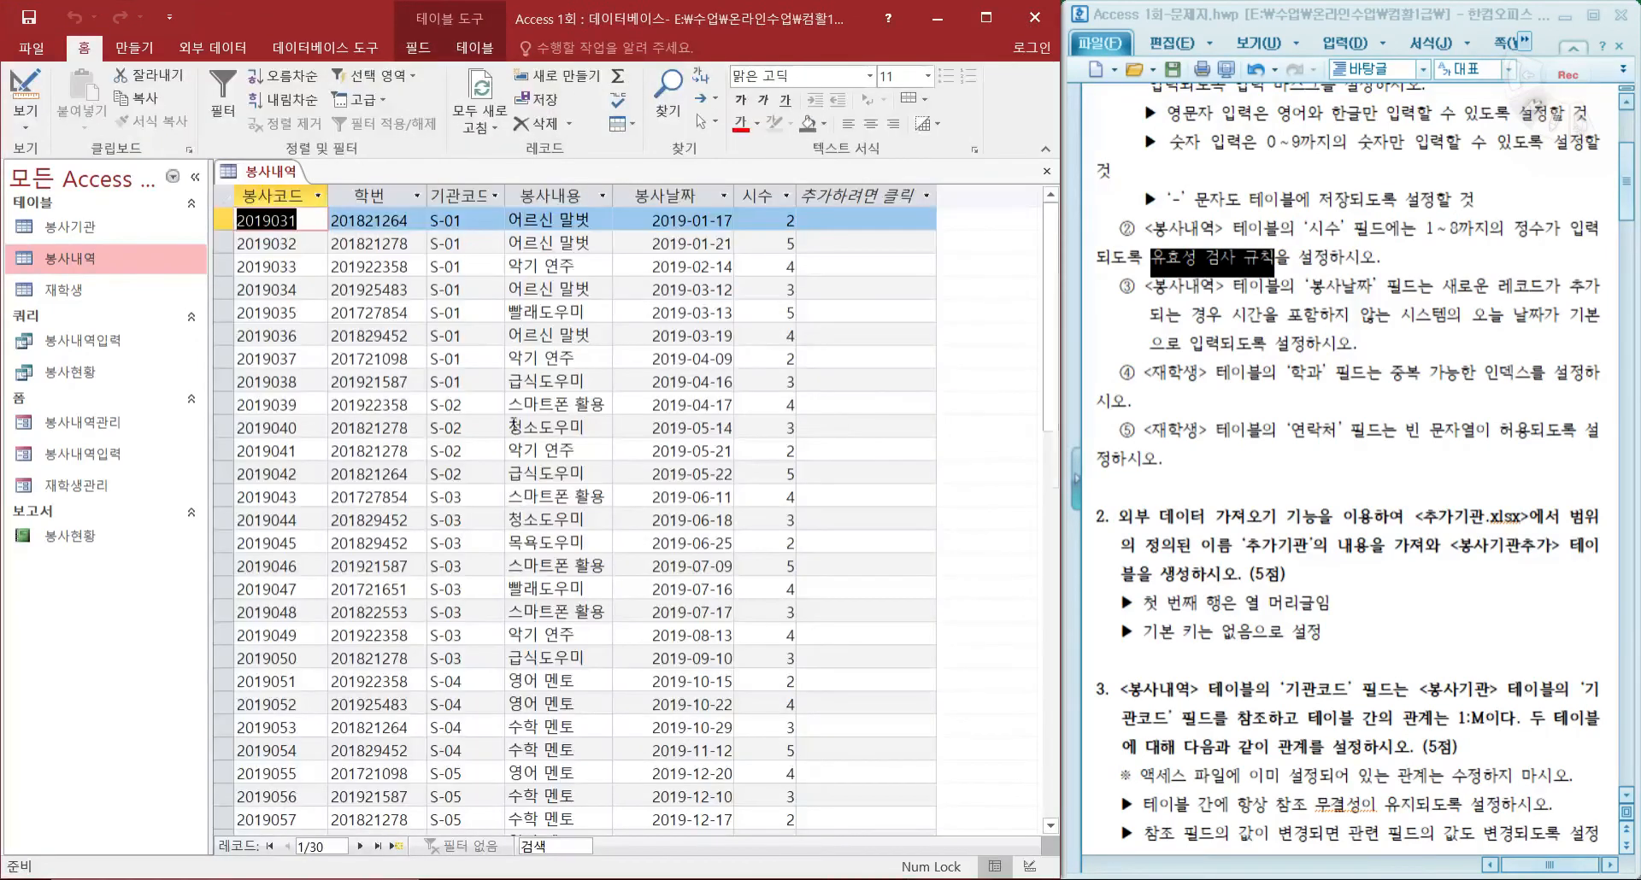
Test the validation rule by entering 10 as 시수 in the first record, restore it to 2, and return to design view.
double_click(773, 221)
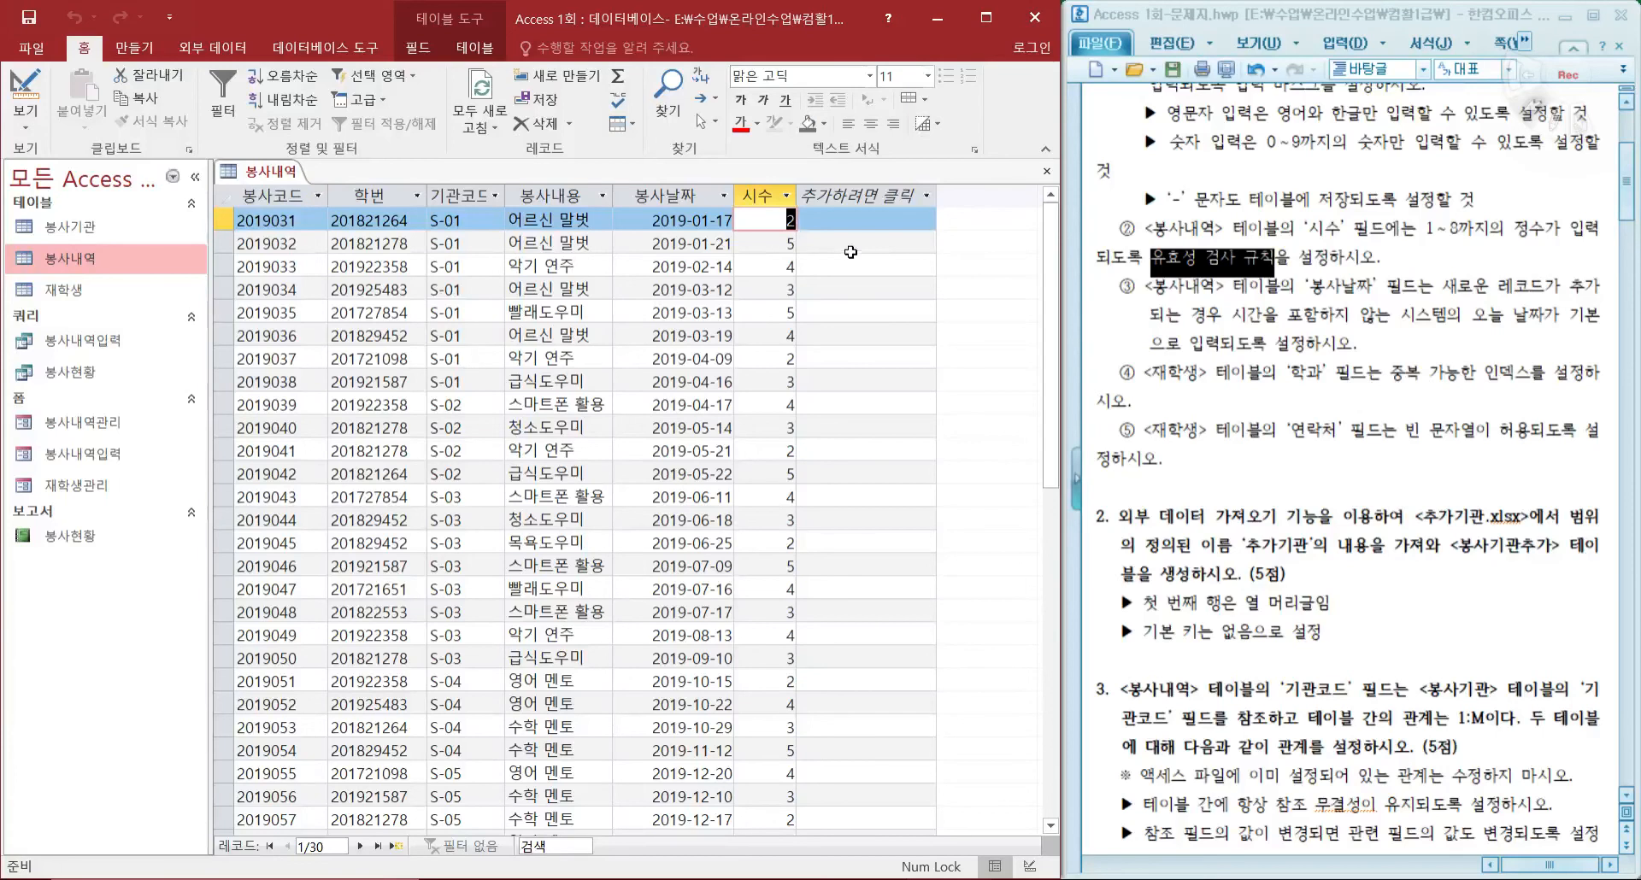
type("10")
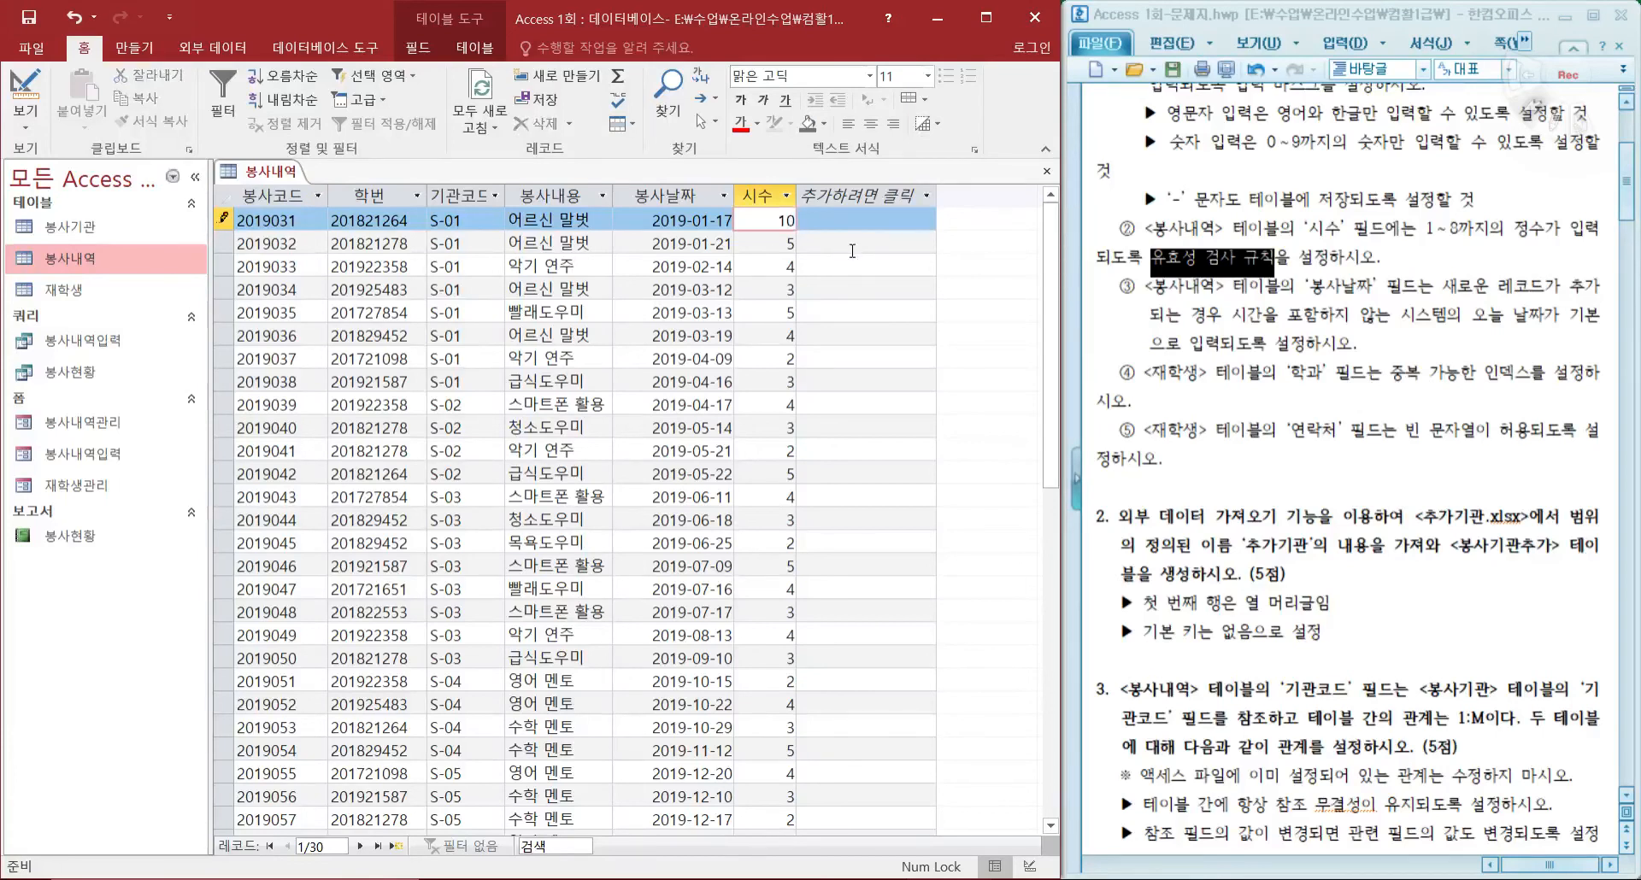
left_click(852, 253)
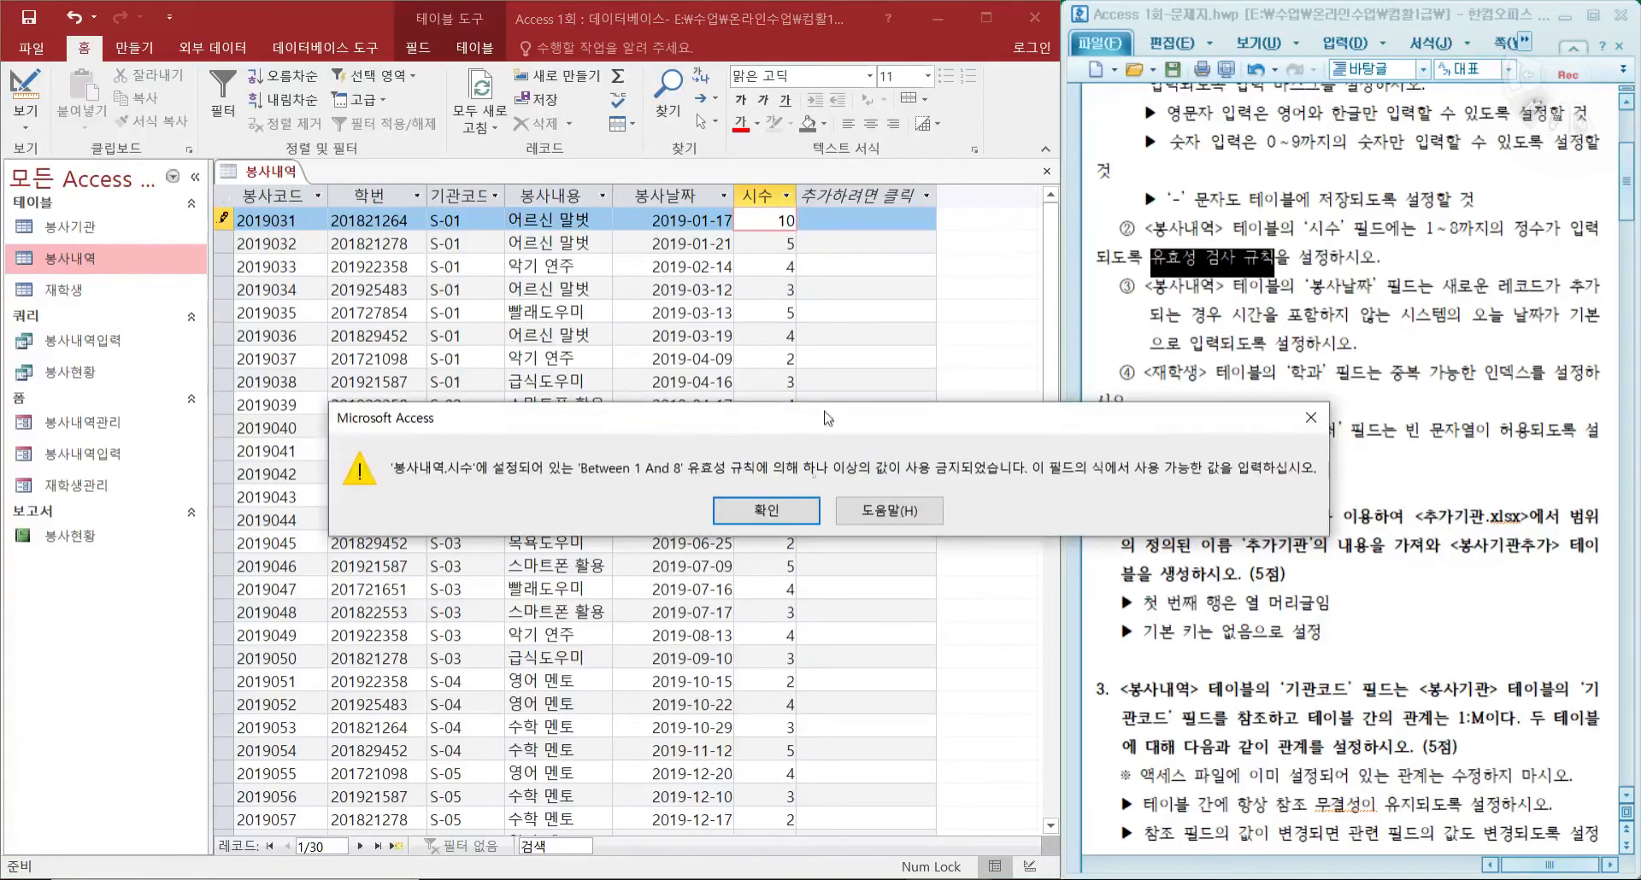
left_click_drag(845, 424, 685, 288)
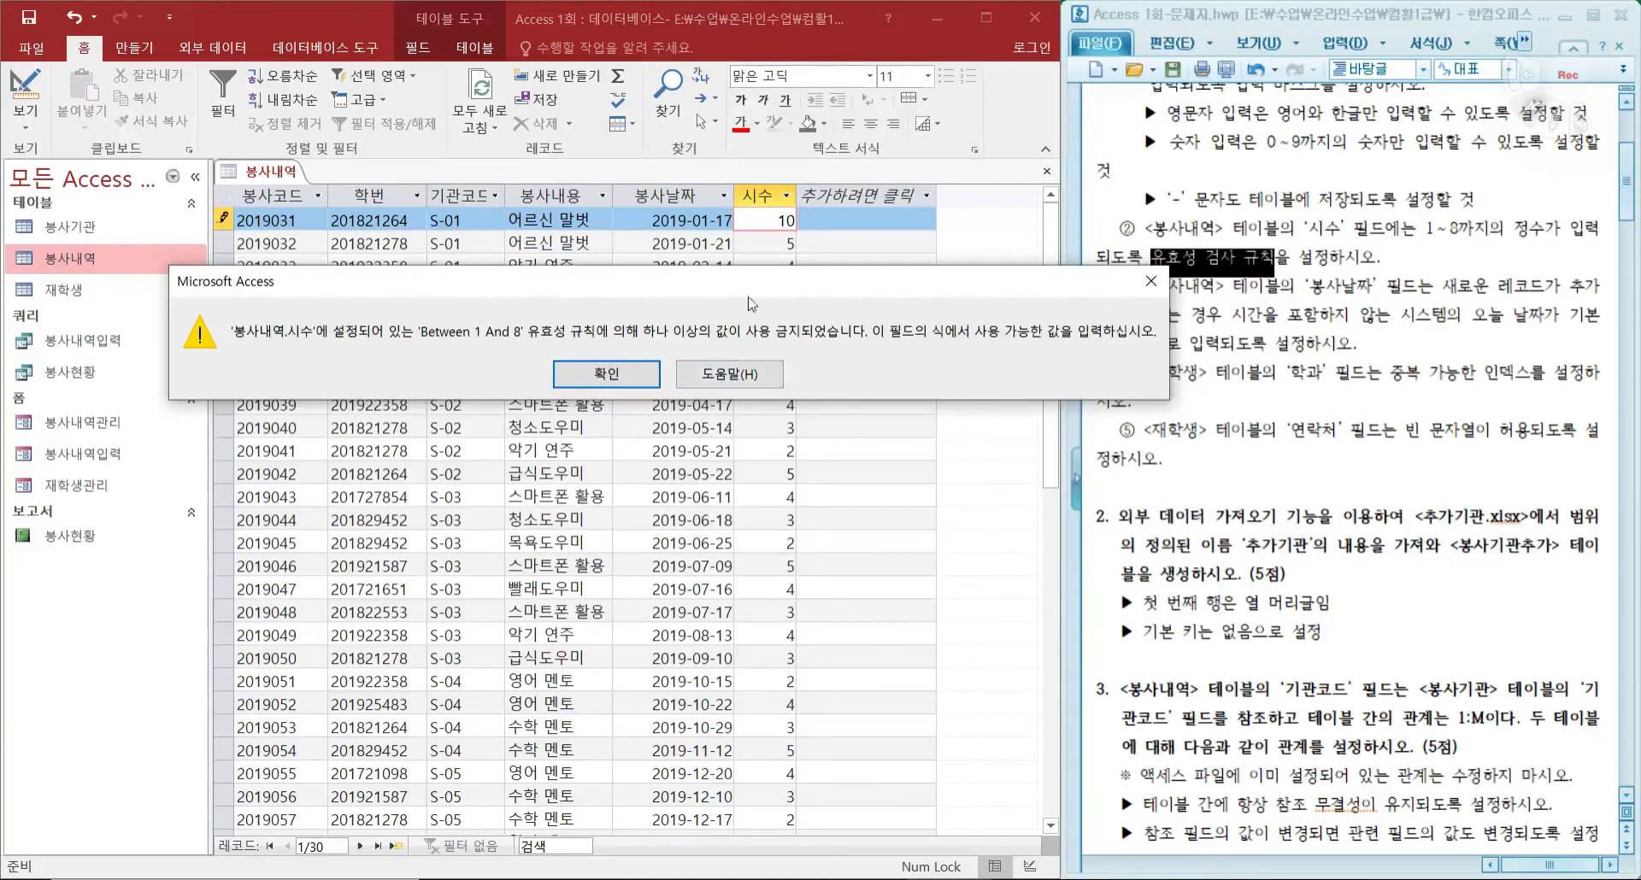
left_click(636, 386)
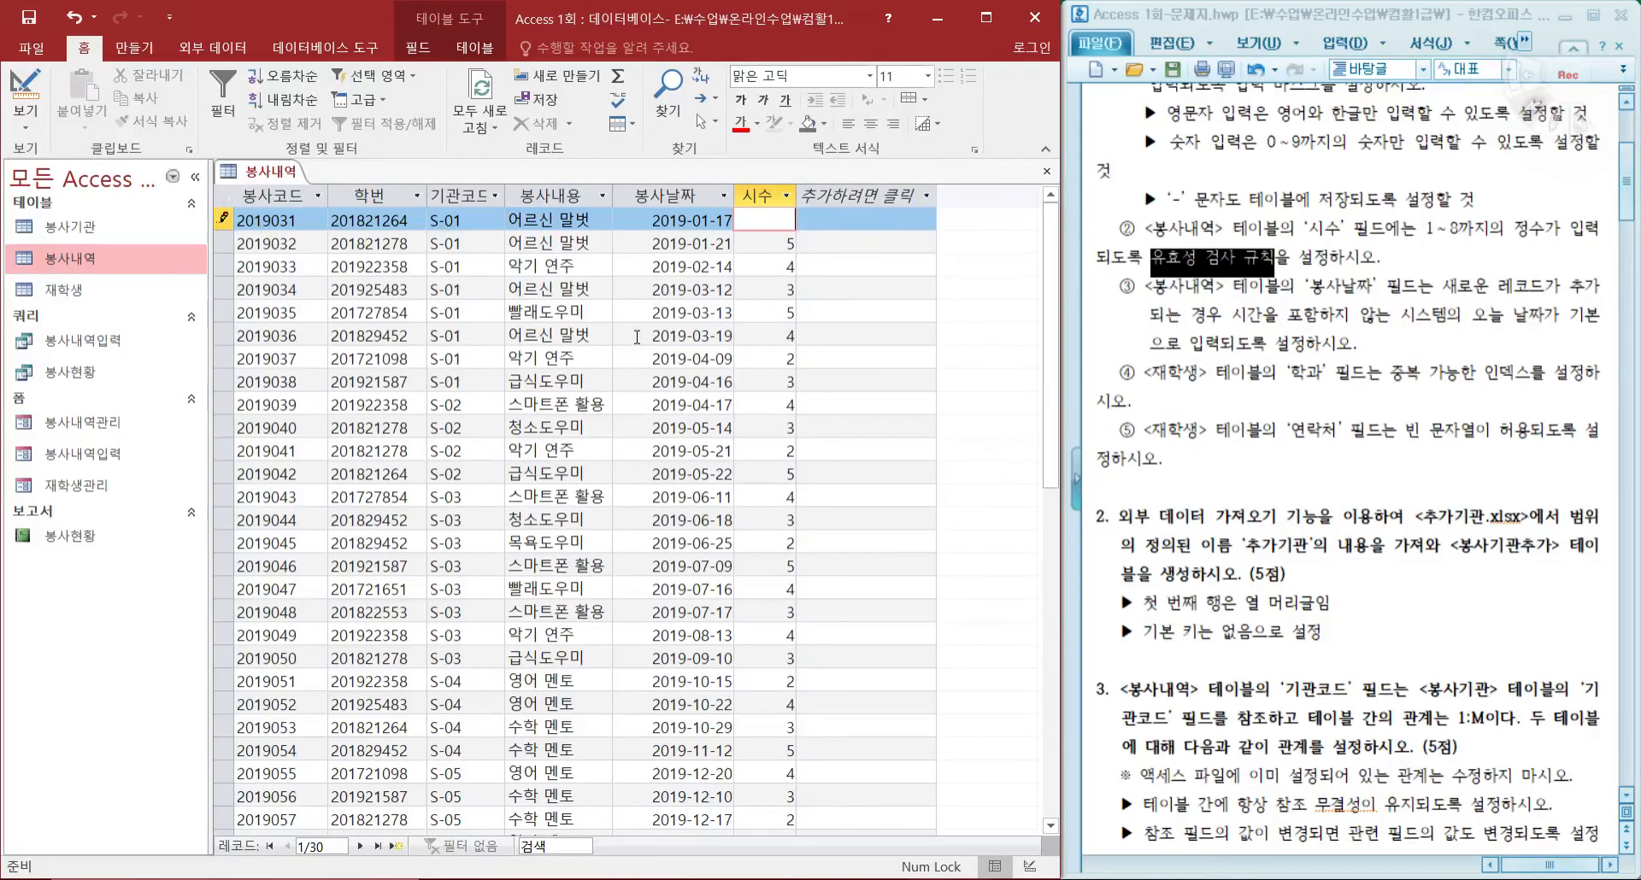
type("2")
key("Return")
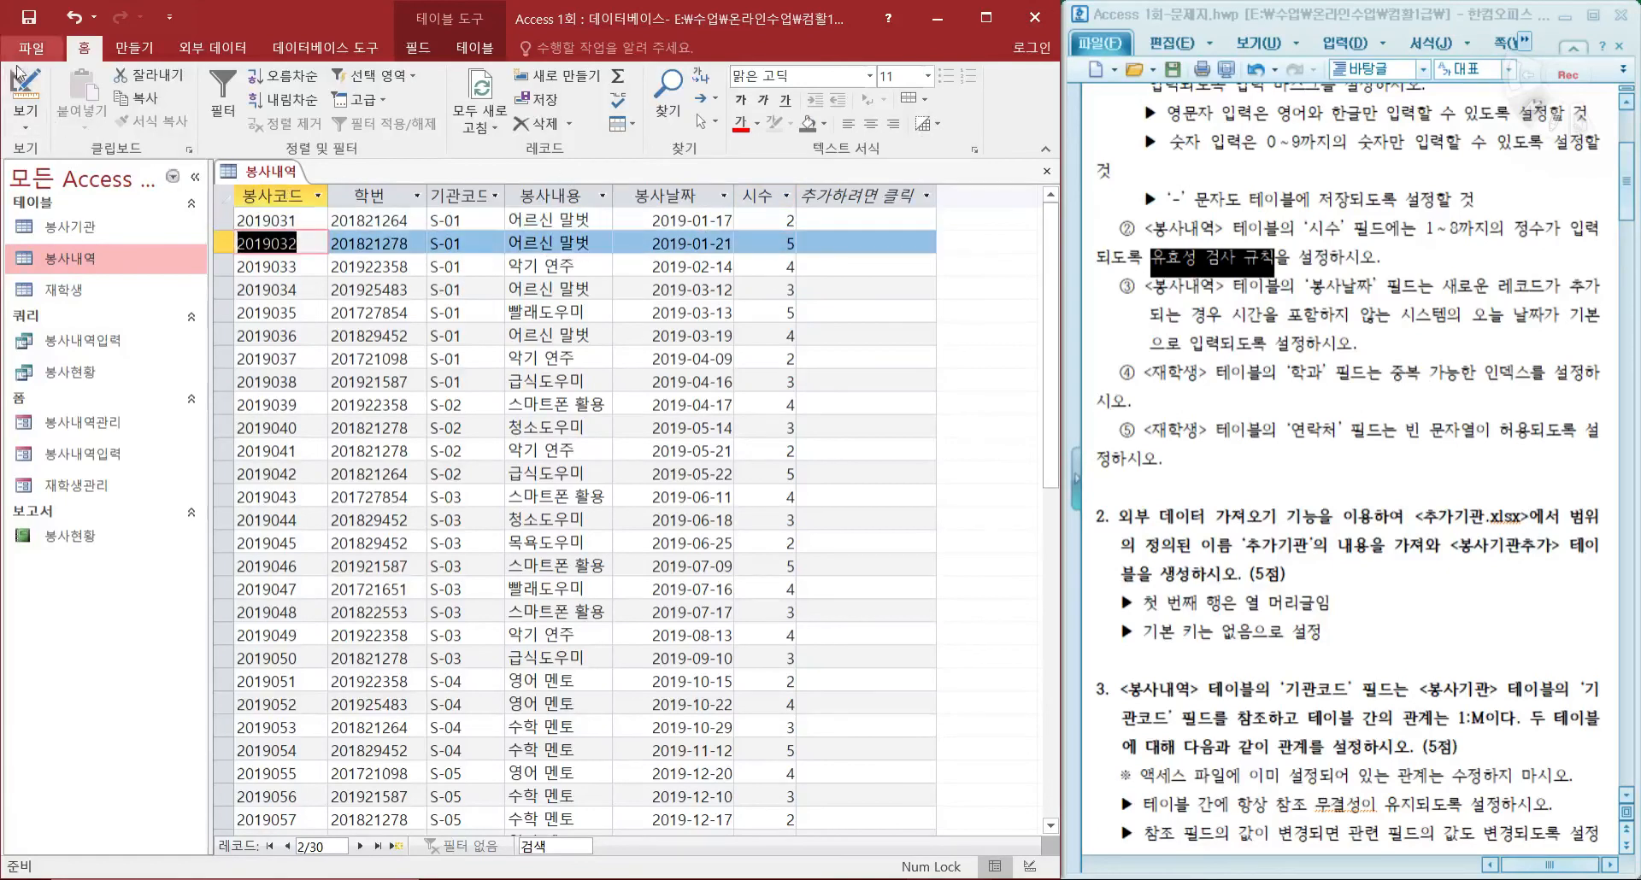
left_click(25, 90)
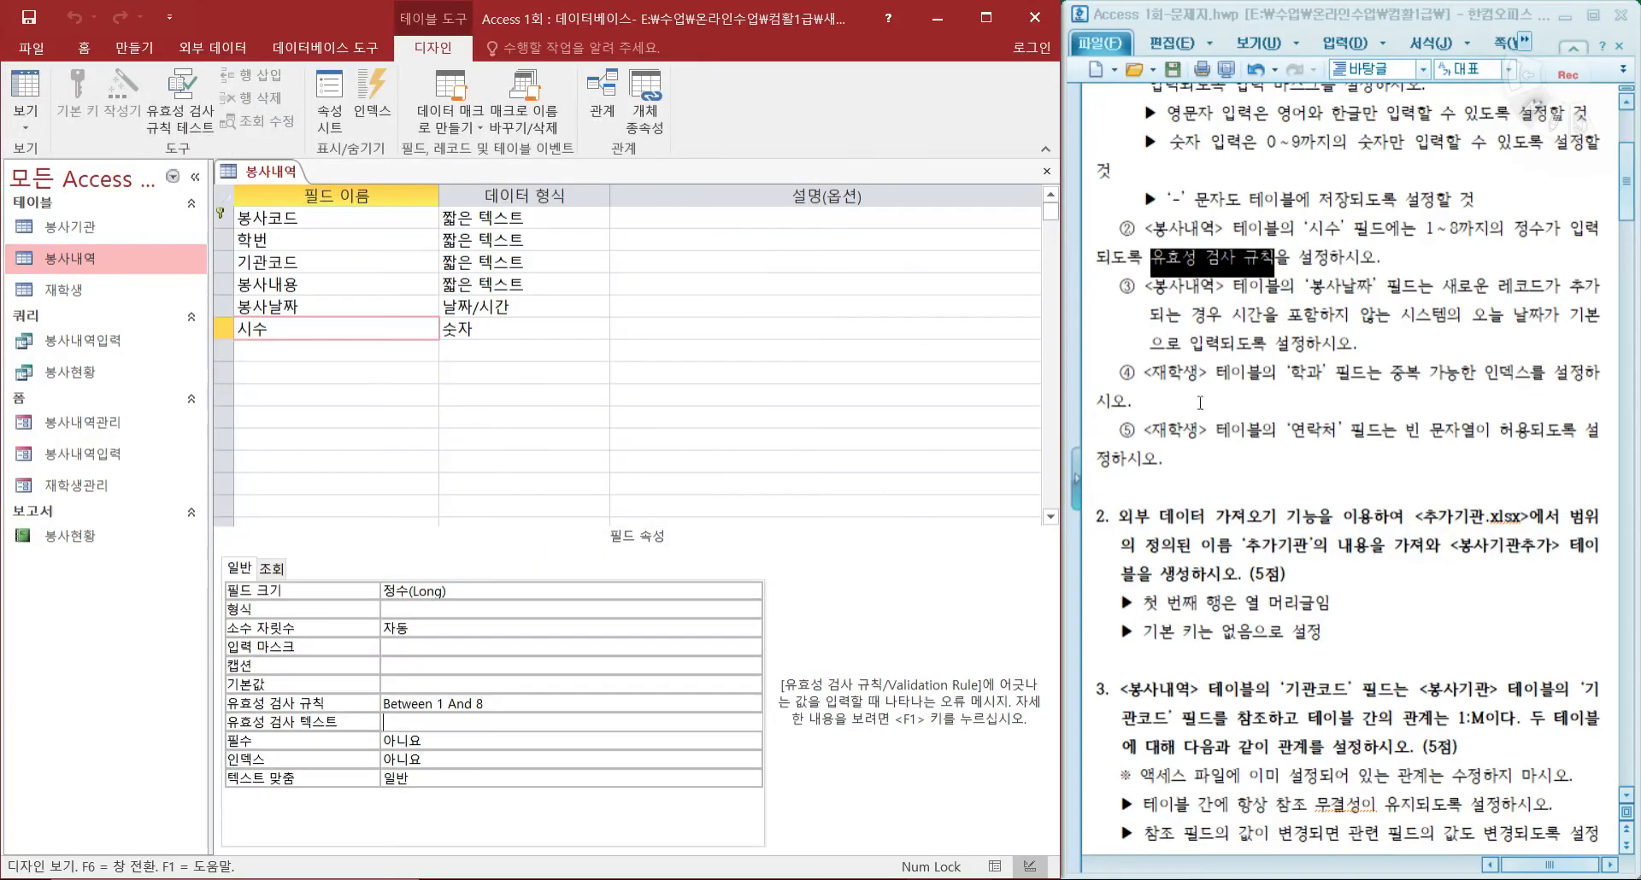
Try date without parentheses as the default value of the 봉사날짜 field.
left_click(1236, 283)
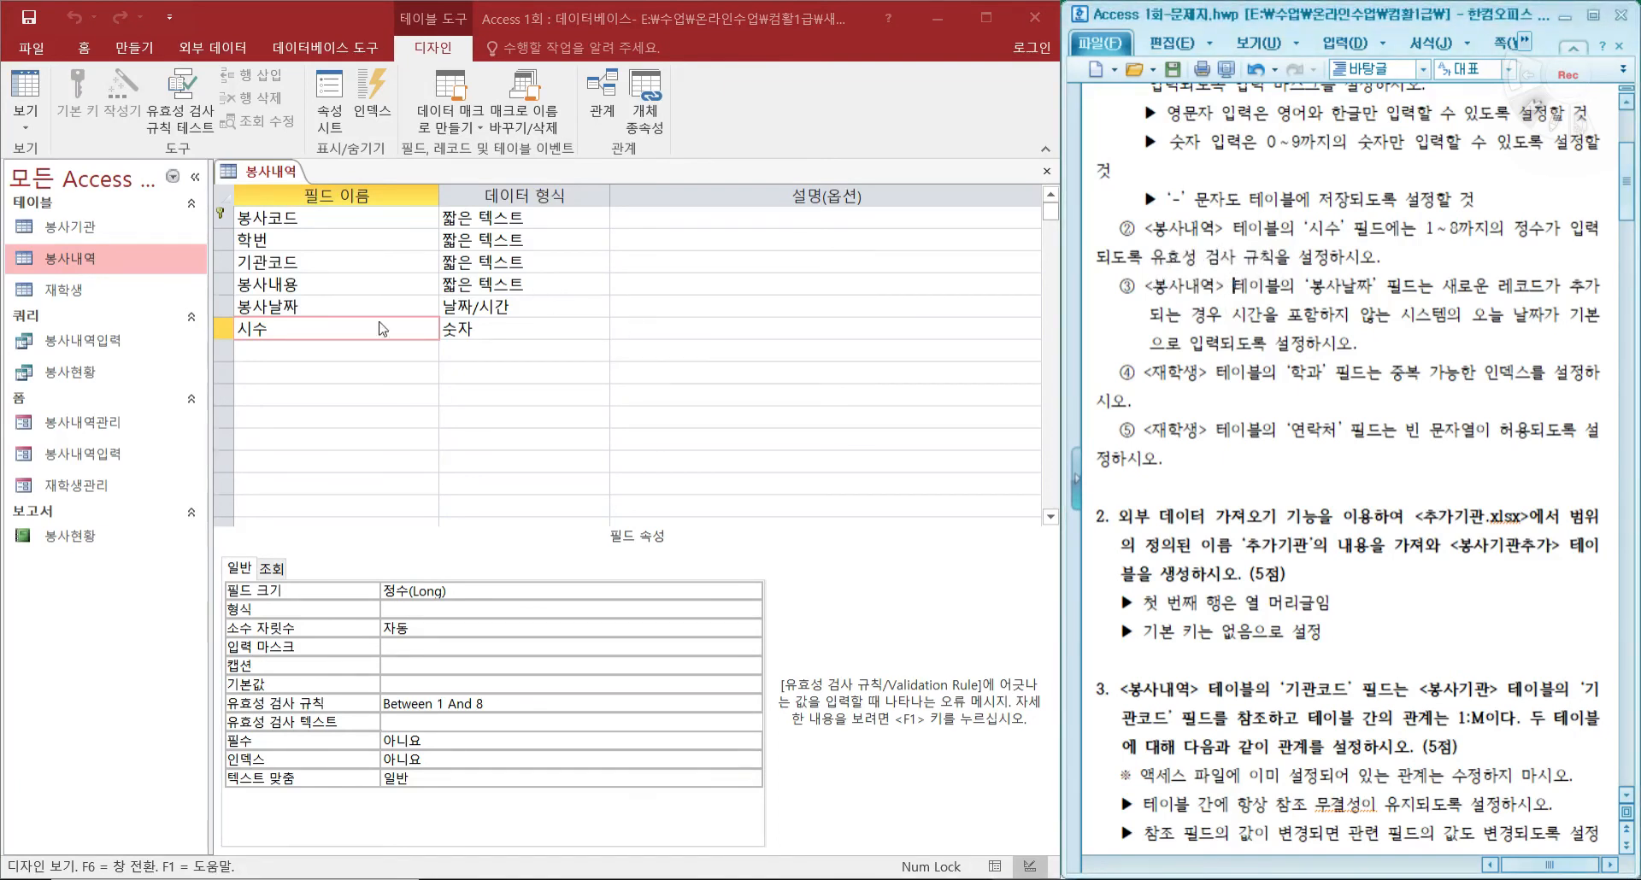
left_click(350, 306)
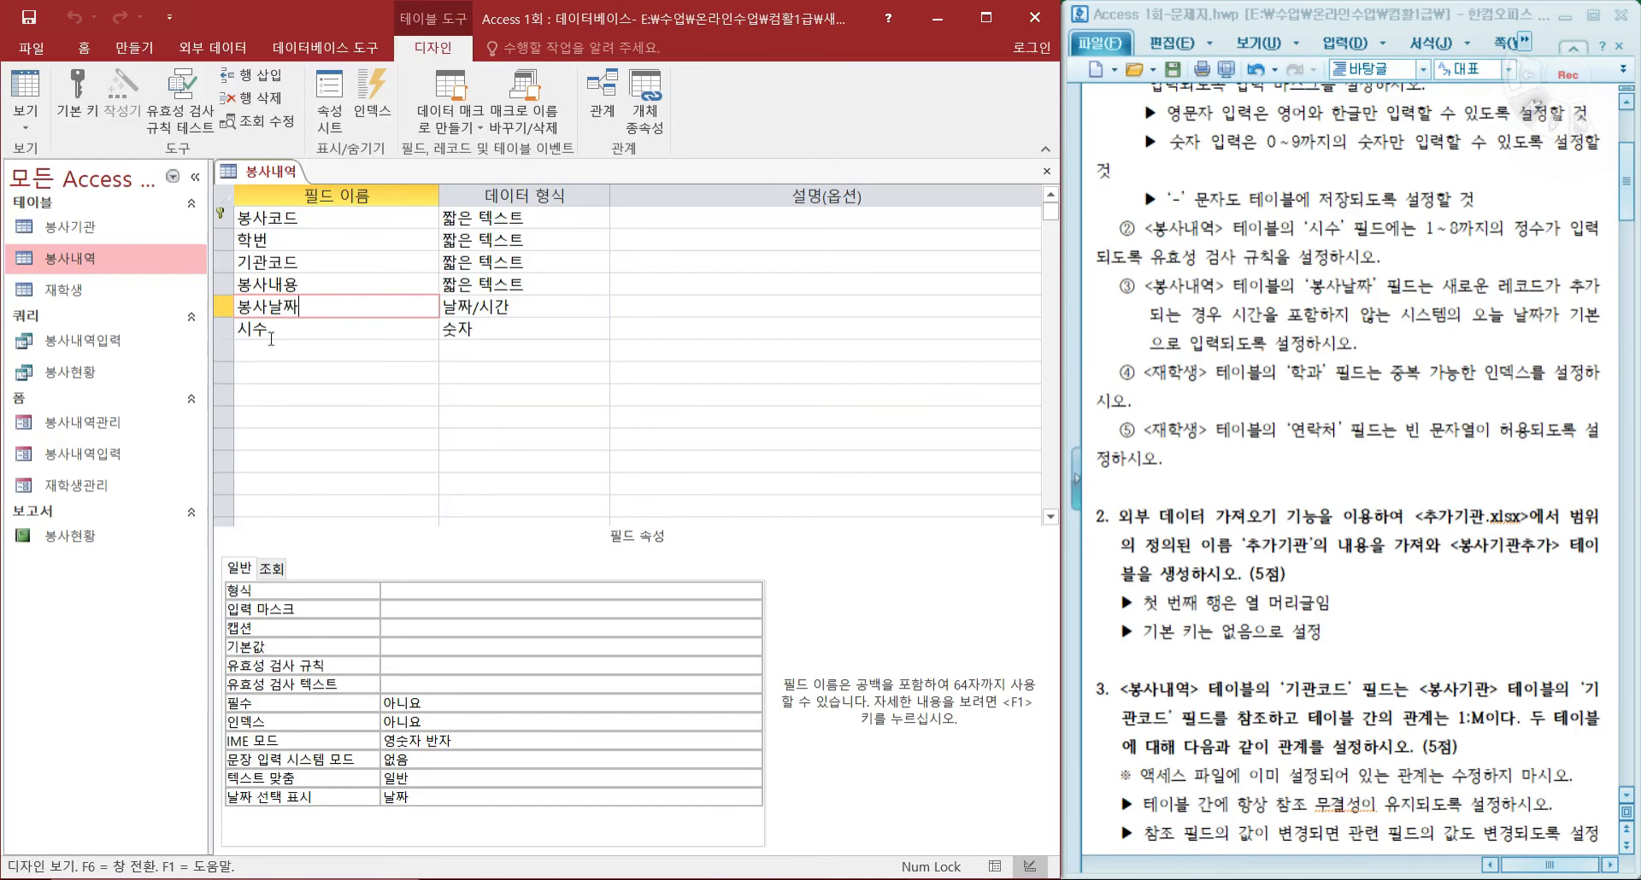
left_click(398, 646)
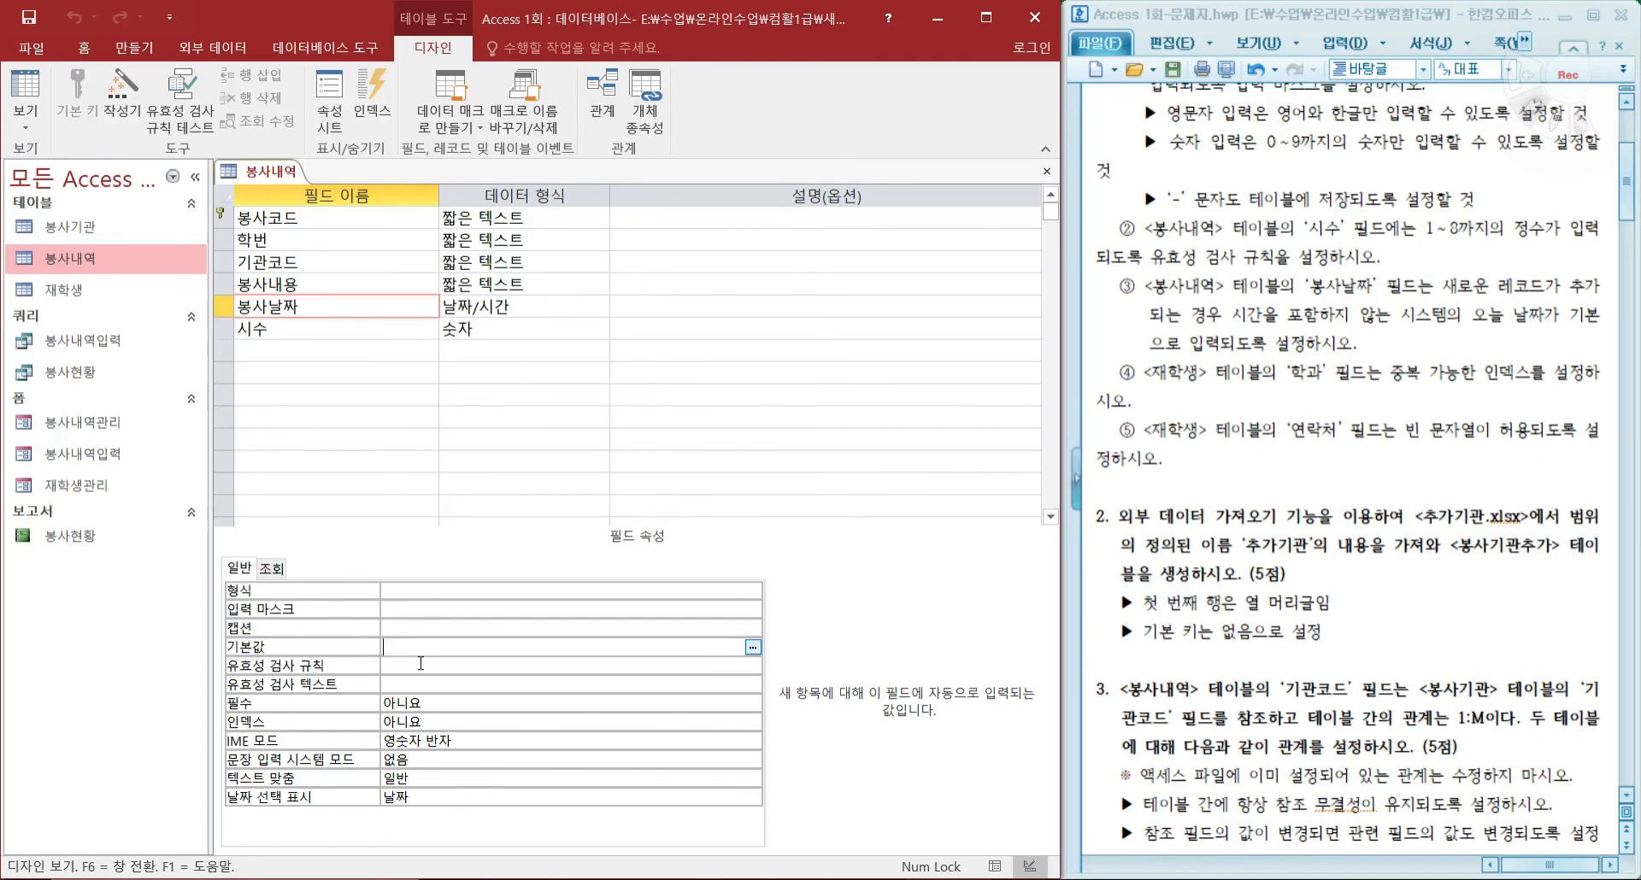
type("date")
key("Return")
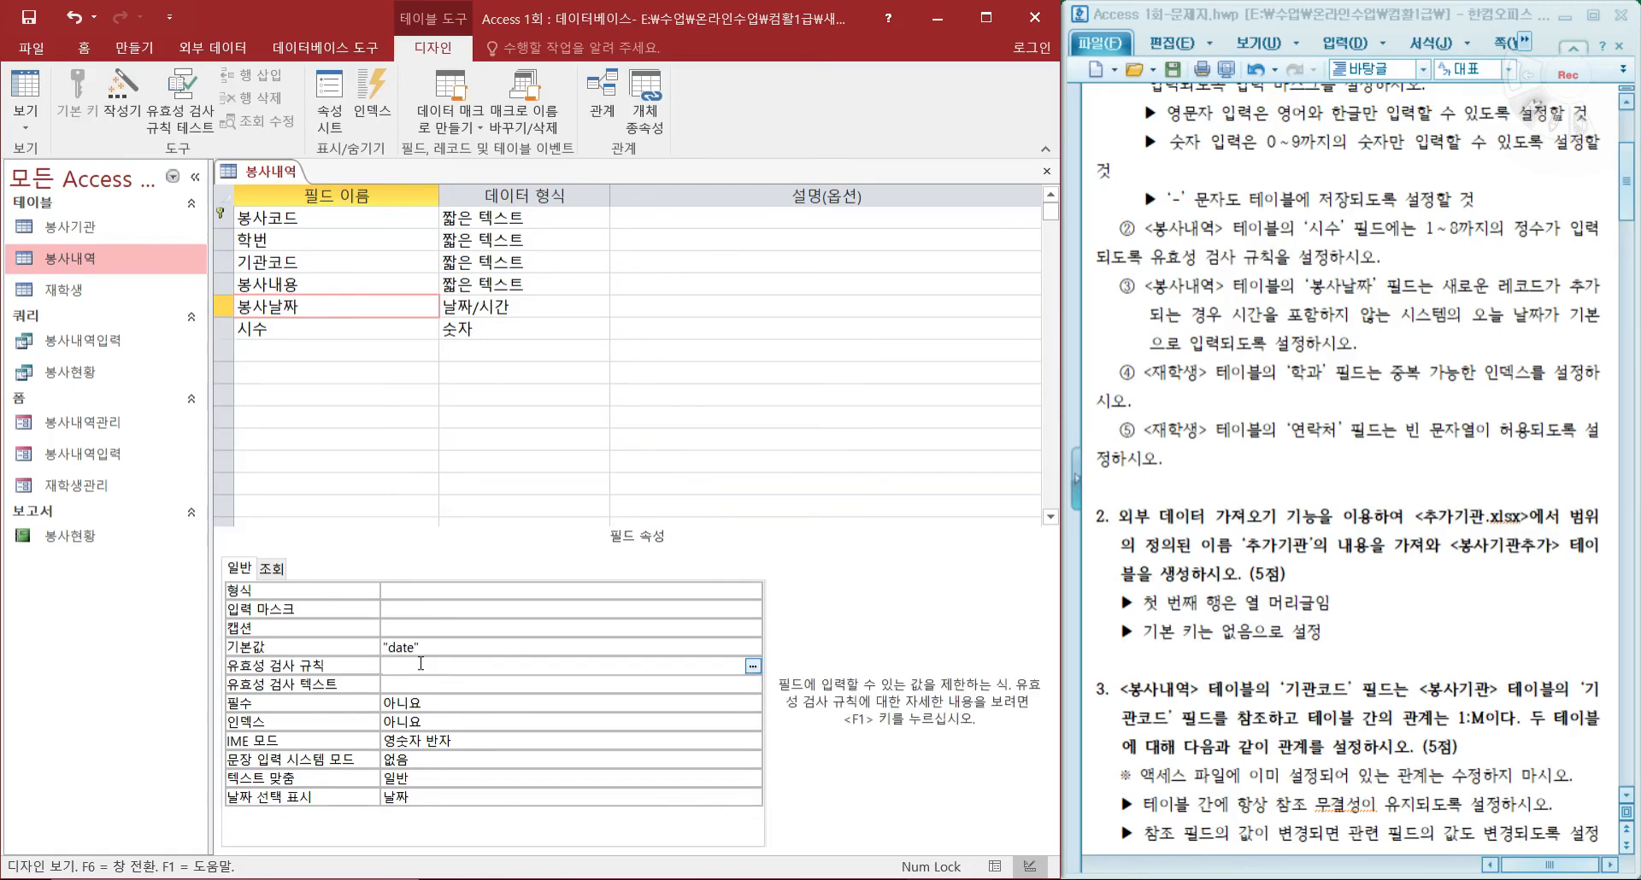
Replace the default value of the 봉사날짜 field with Date().
left_click(344, 647)
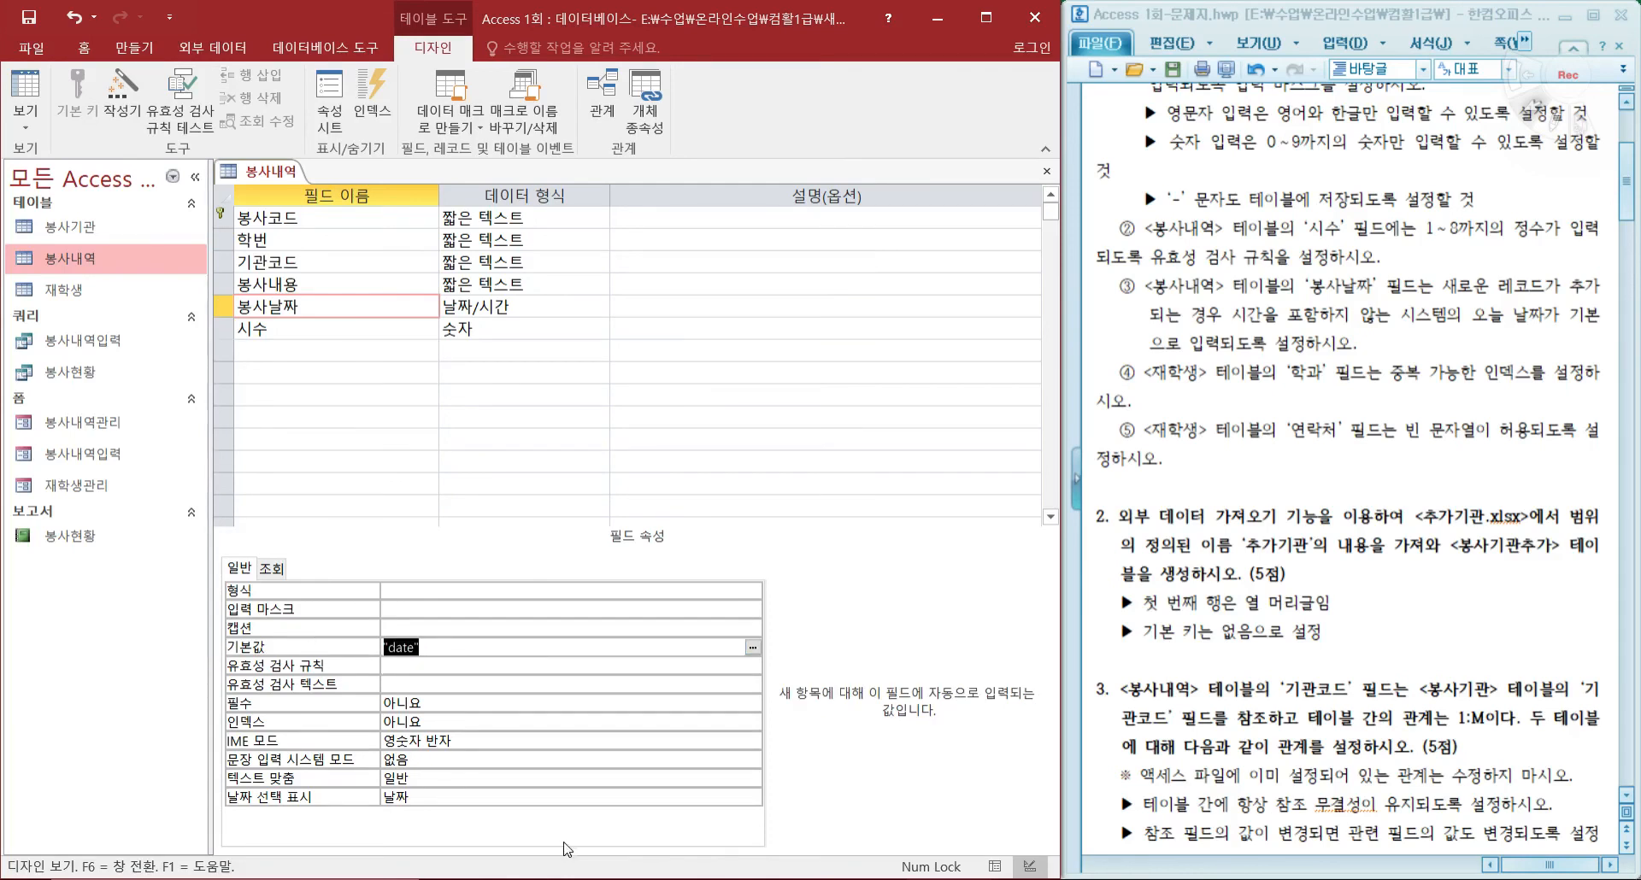
key("BackSpace")
type("date(")
key("Return")
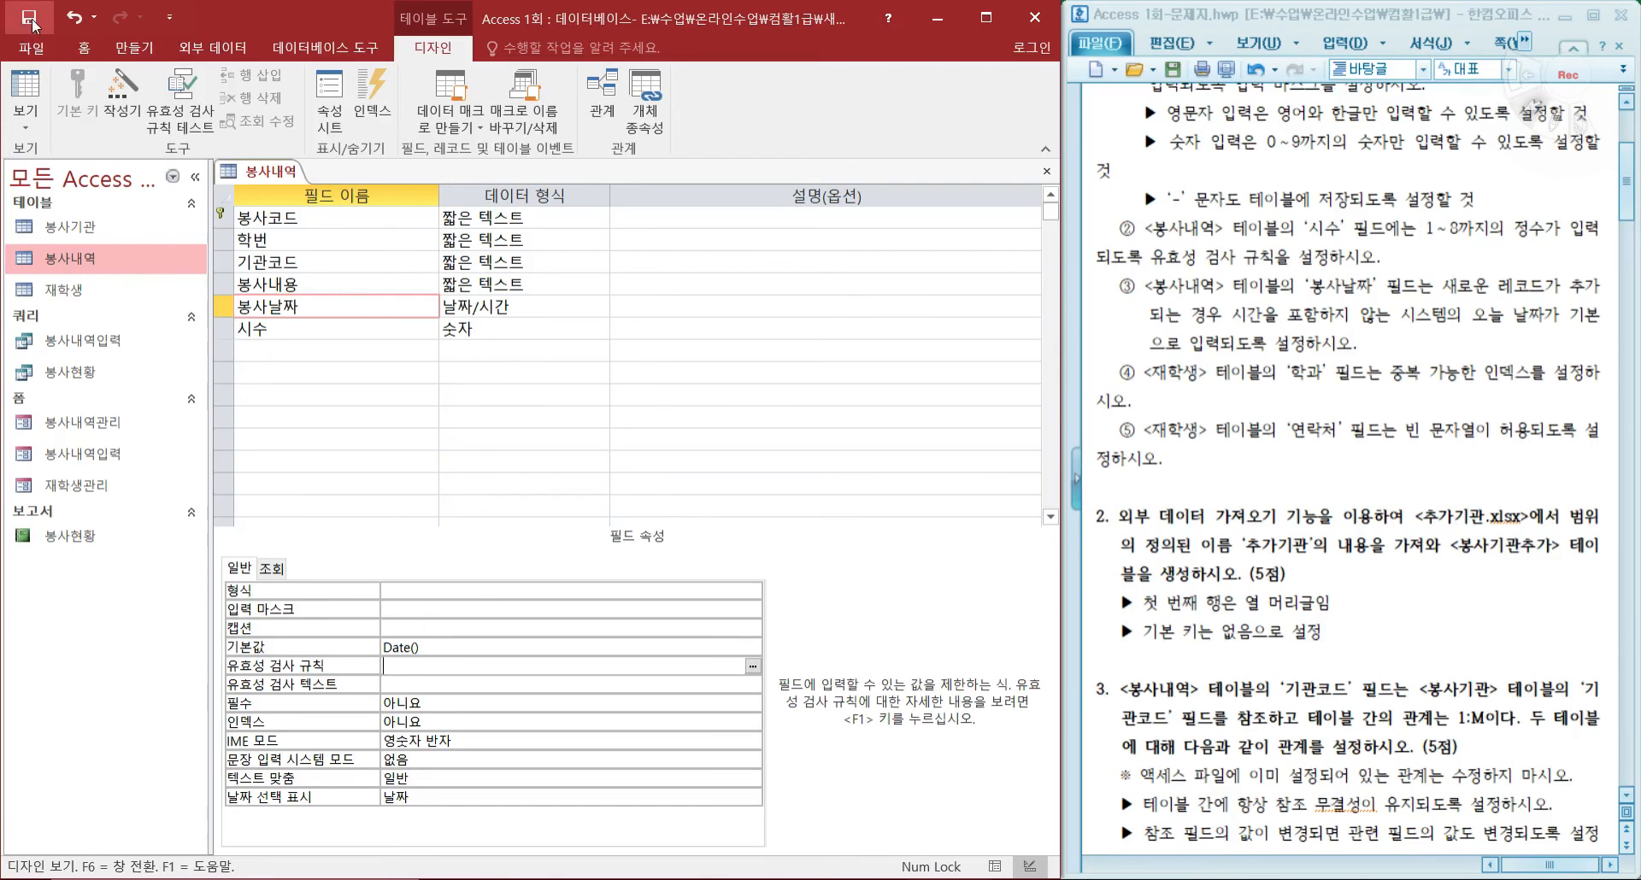
Close the 봉사내역 table and open the 재학생 table in design view.
left_click(1046, 171)
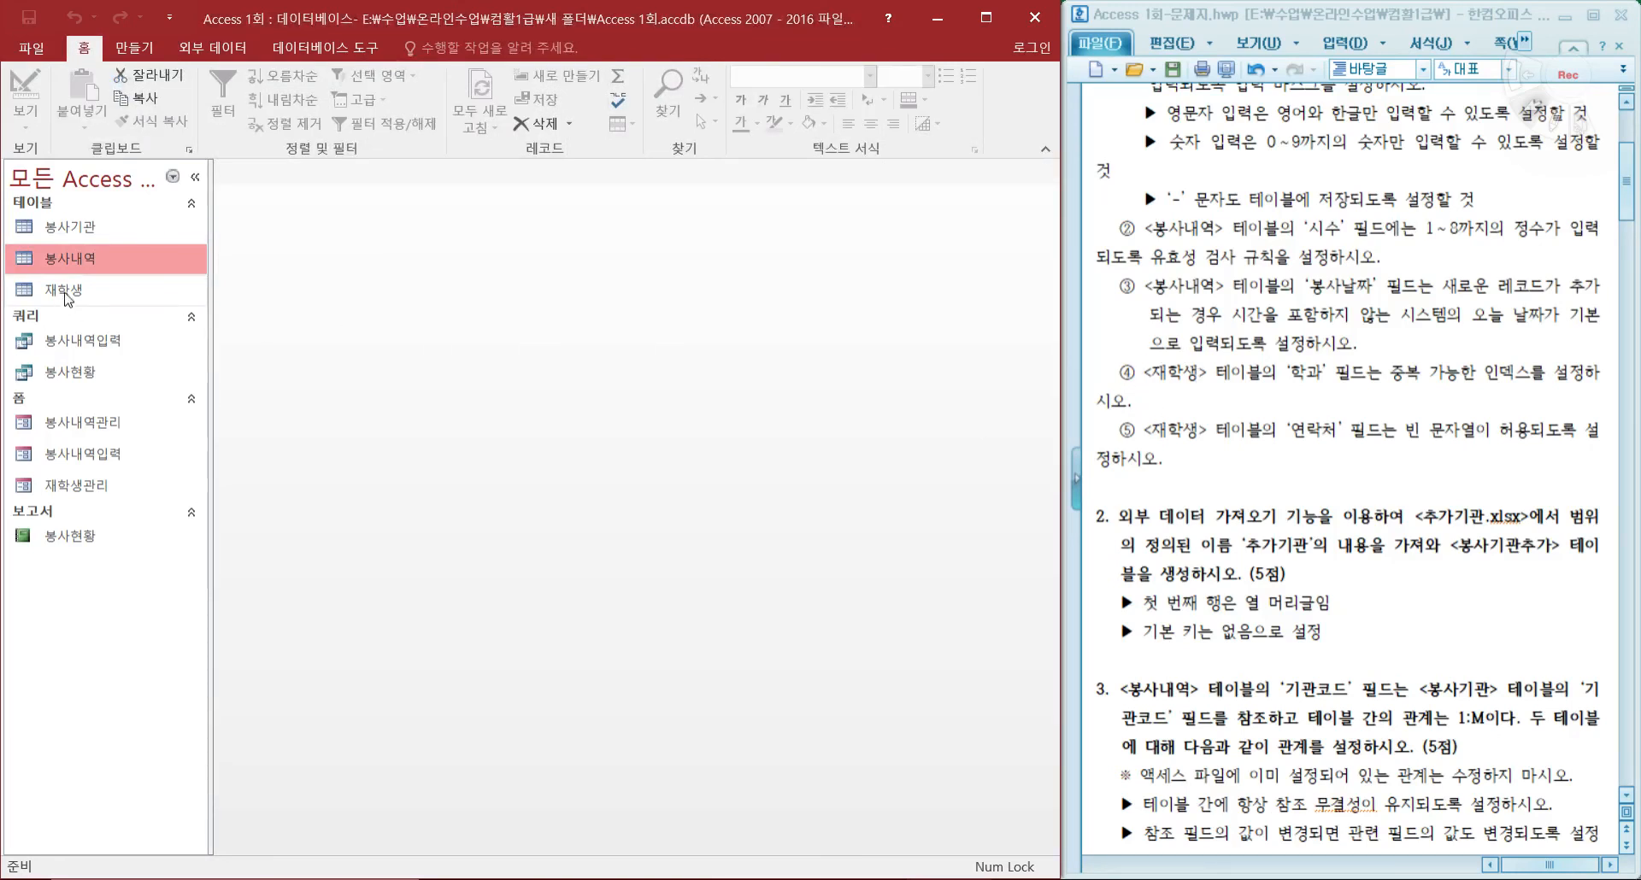
right_click(67, 290)
left_click(137, 332)
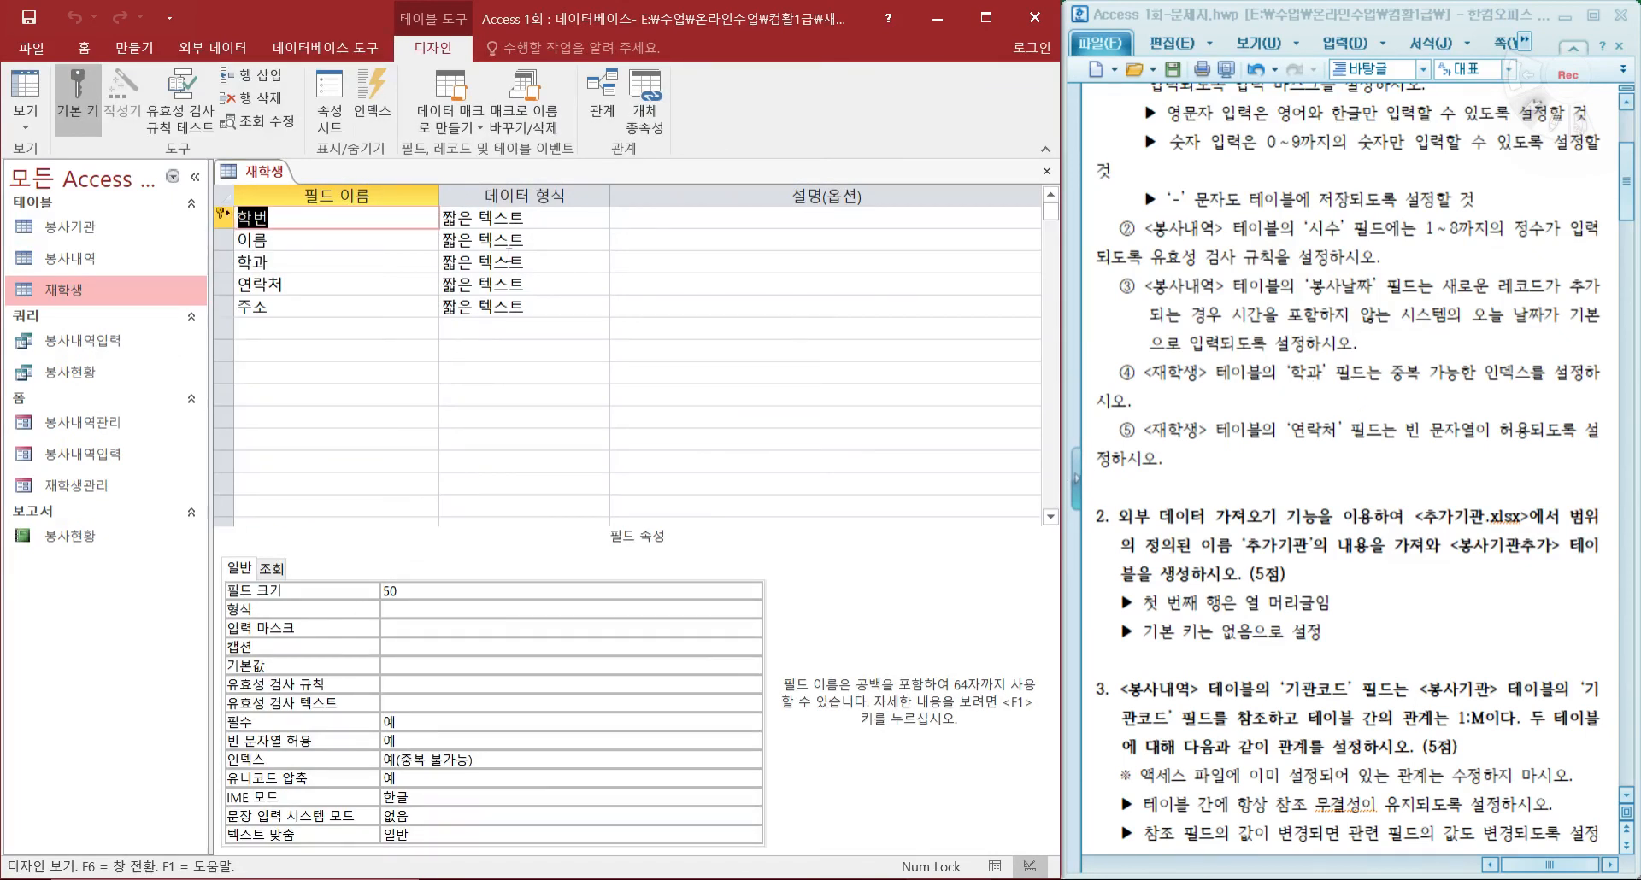
Set the index of the 학과 field in the 재학생 table to 예(중복 가능).
left_click(325, 261)
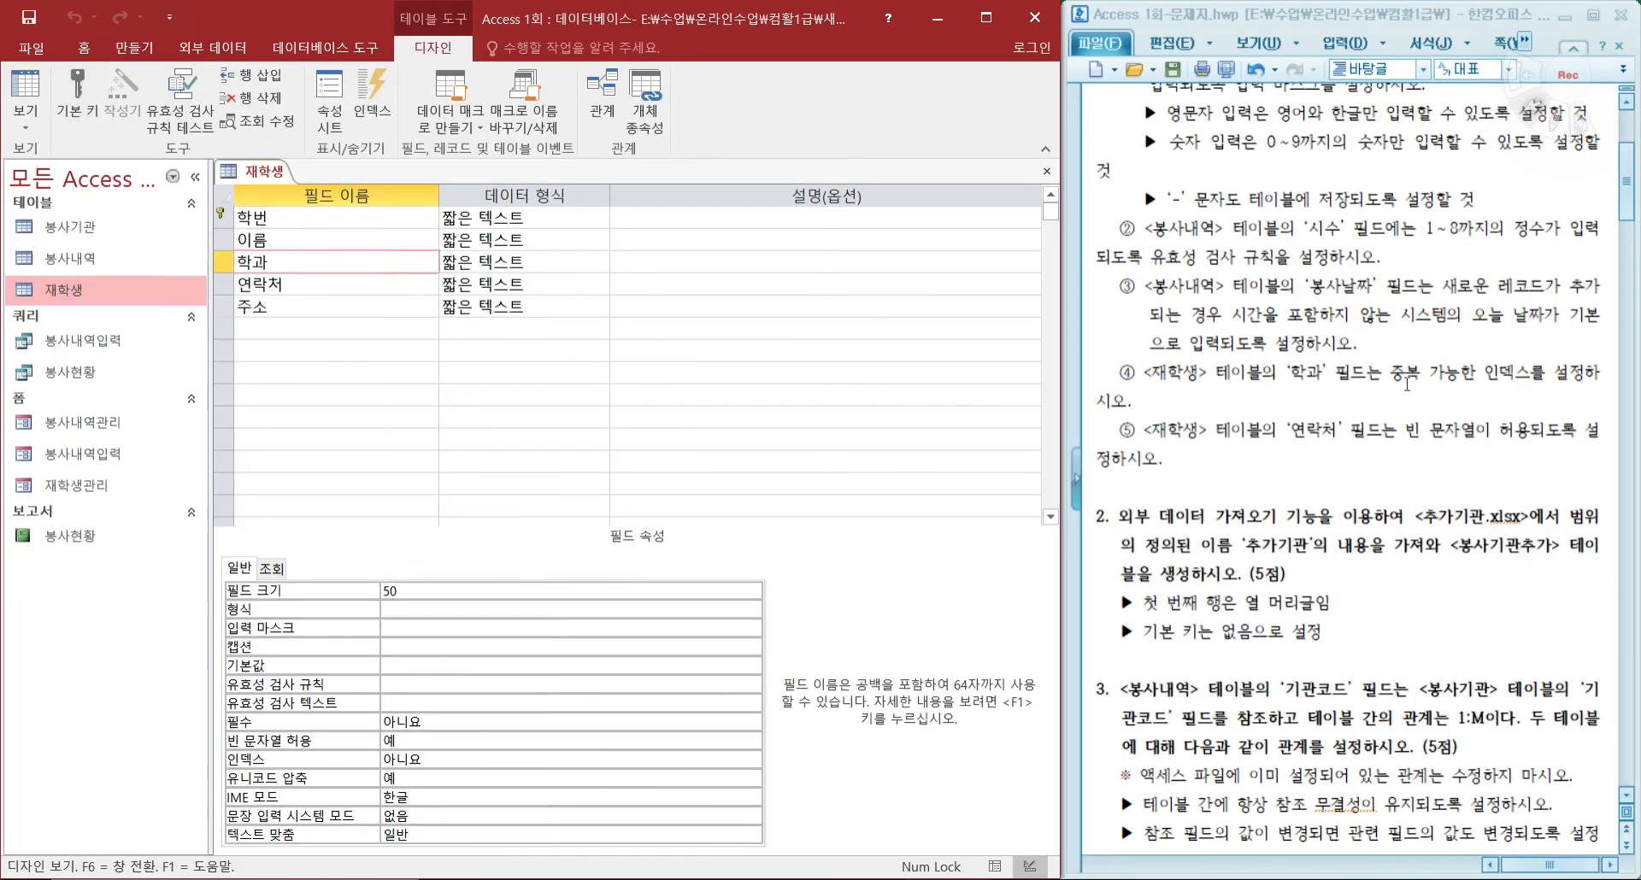
left_click_drag(1382, 372, 1529, 382)
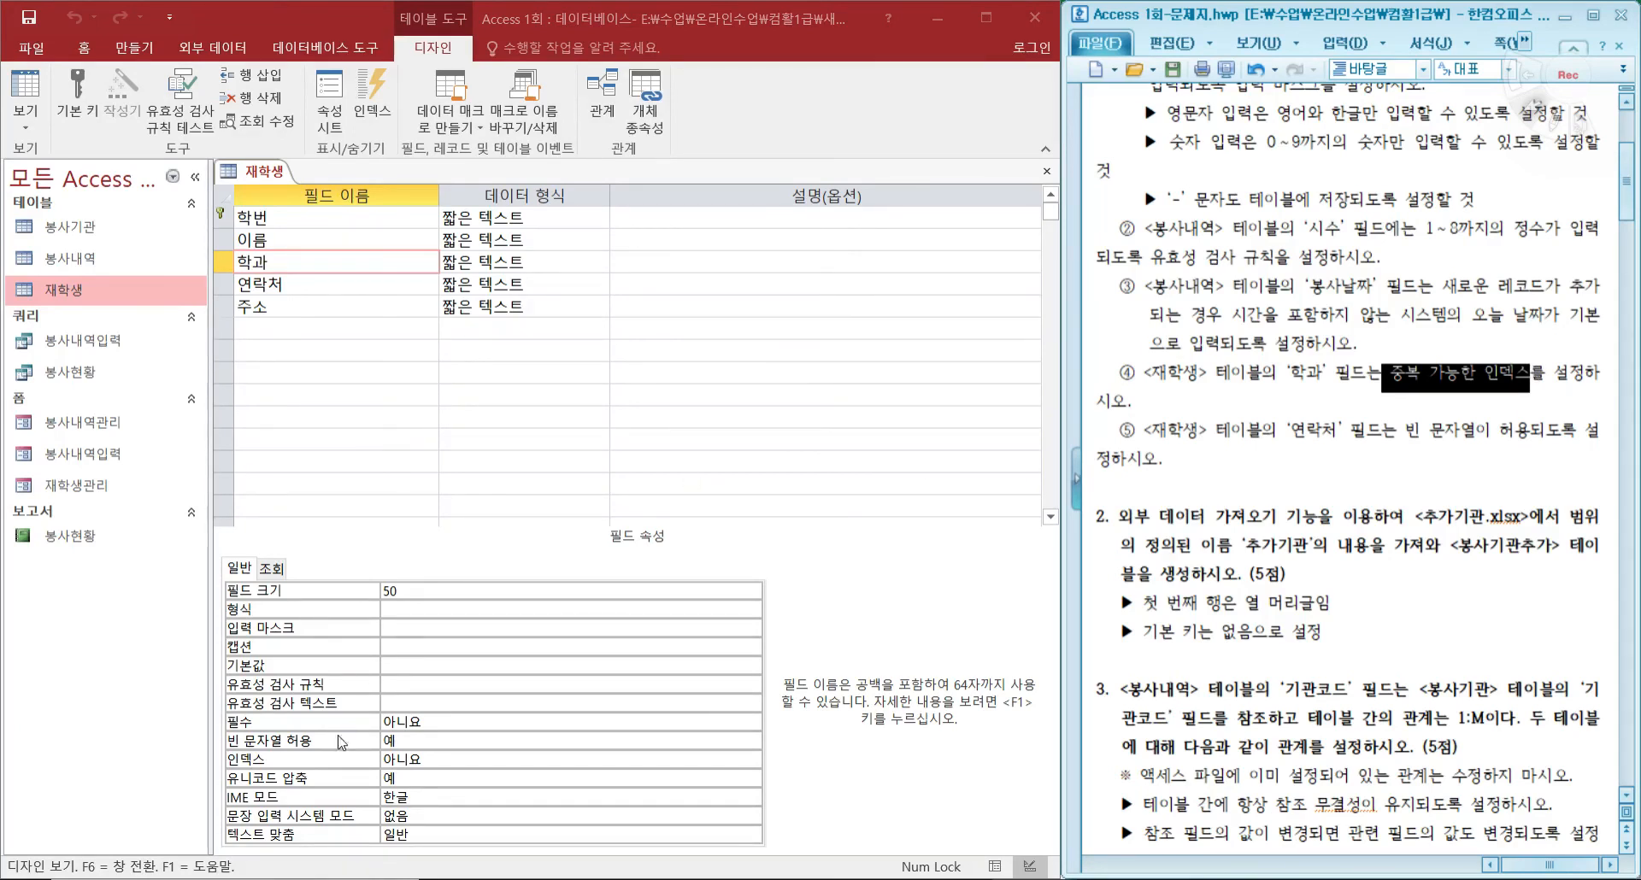
left_click(439, 759)
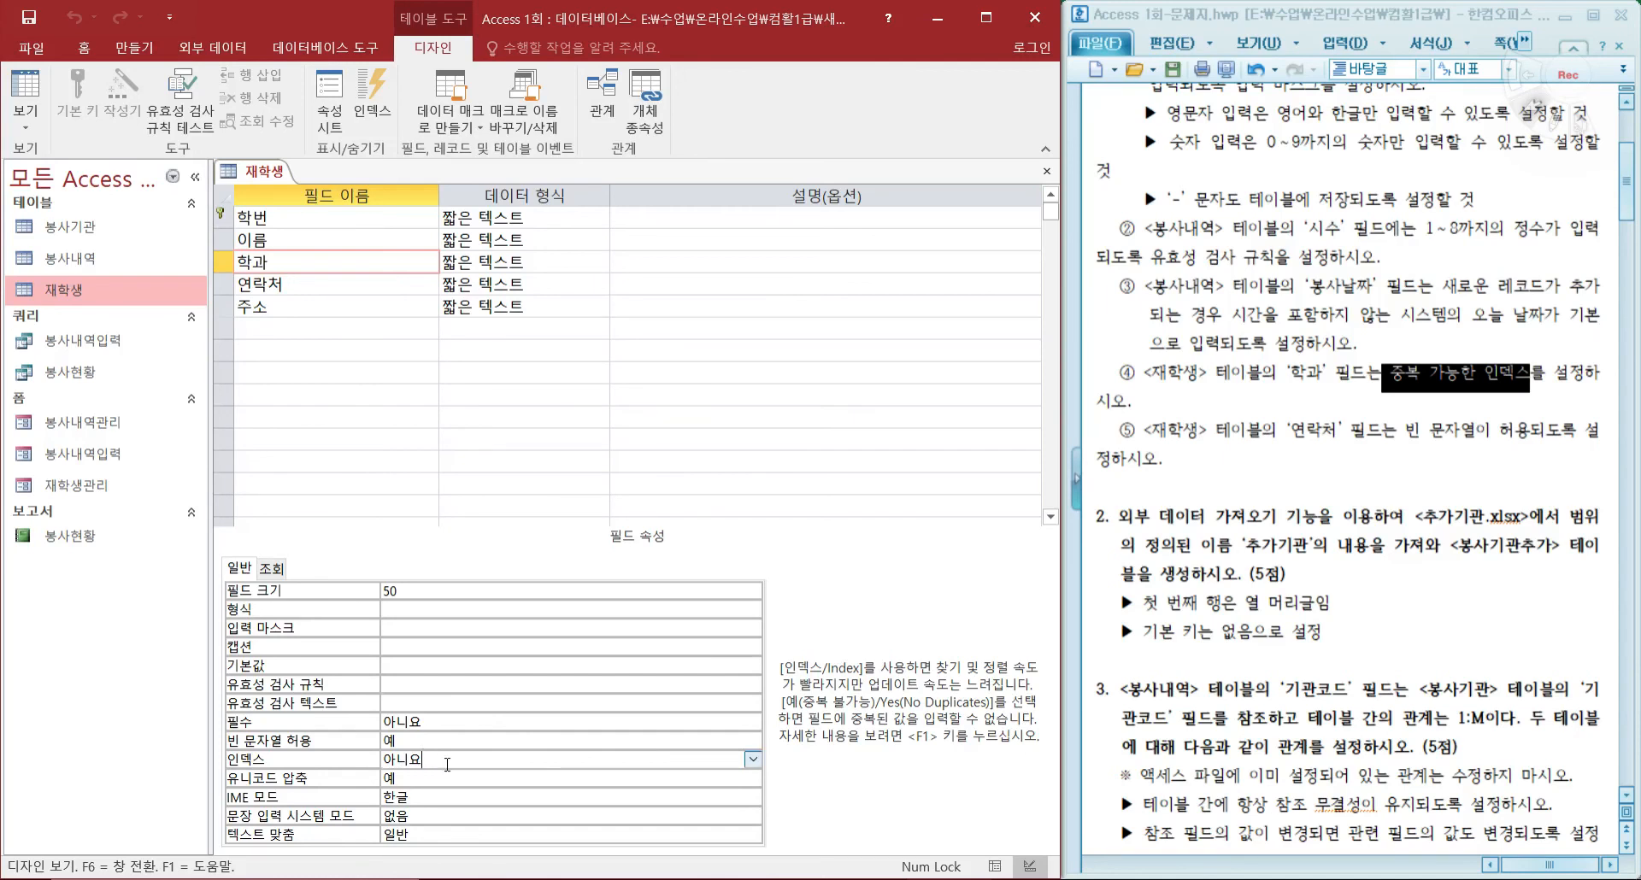
left_click(752, 759)
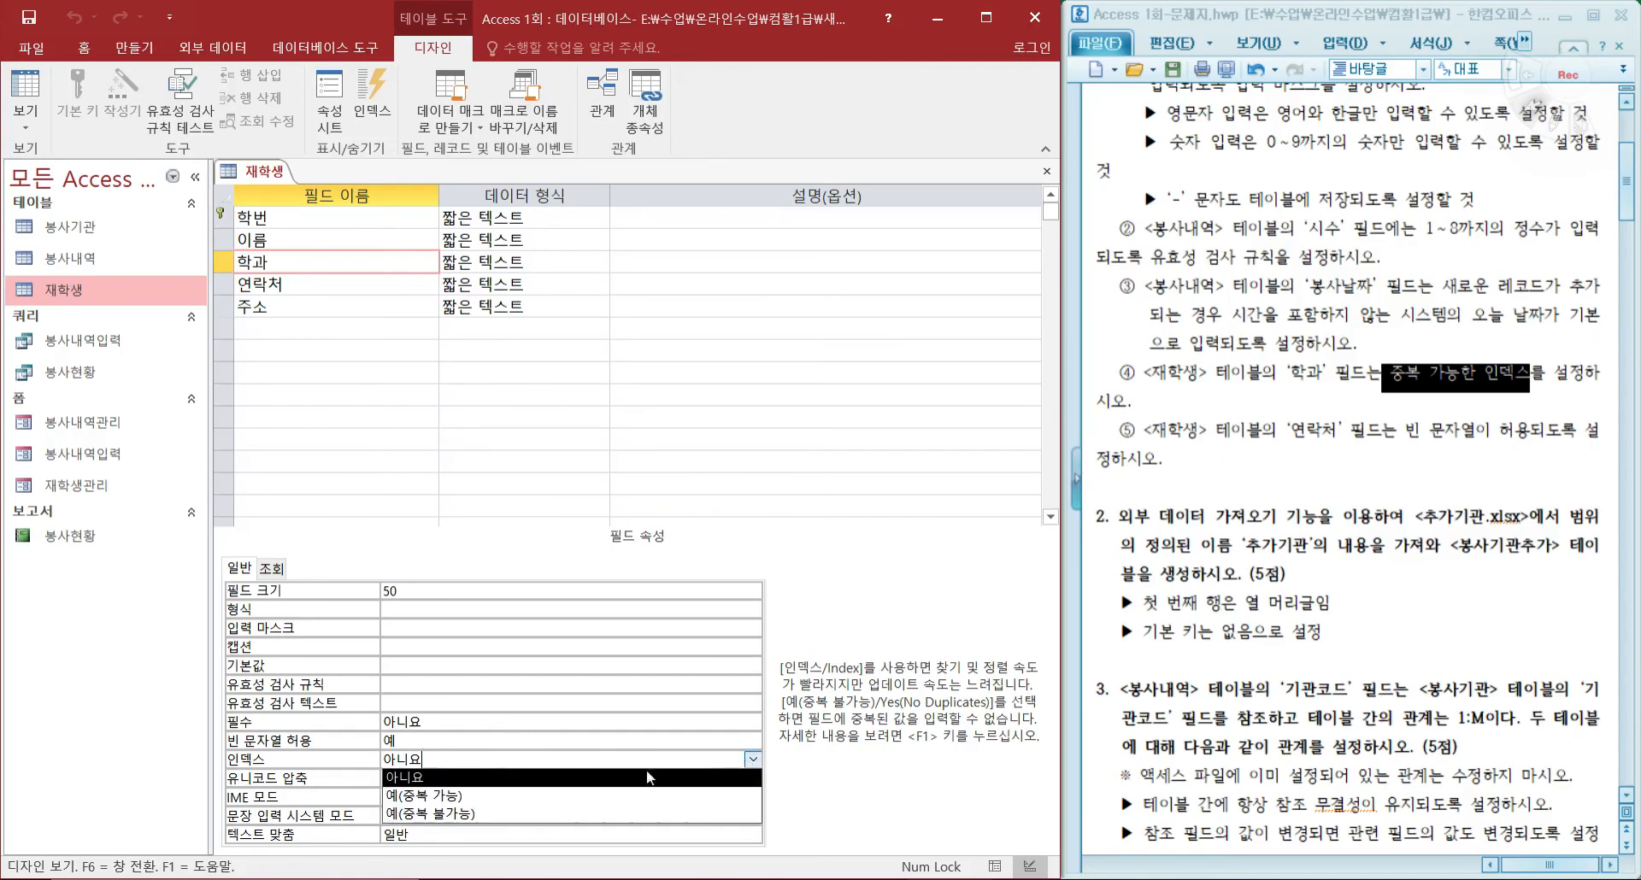
left_click(420, 796)
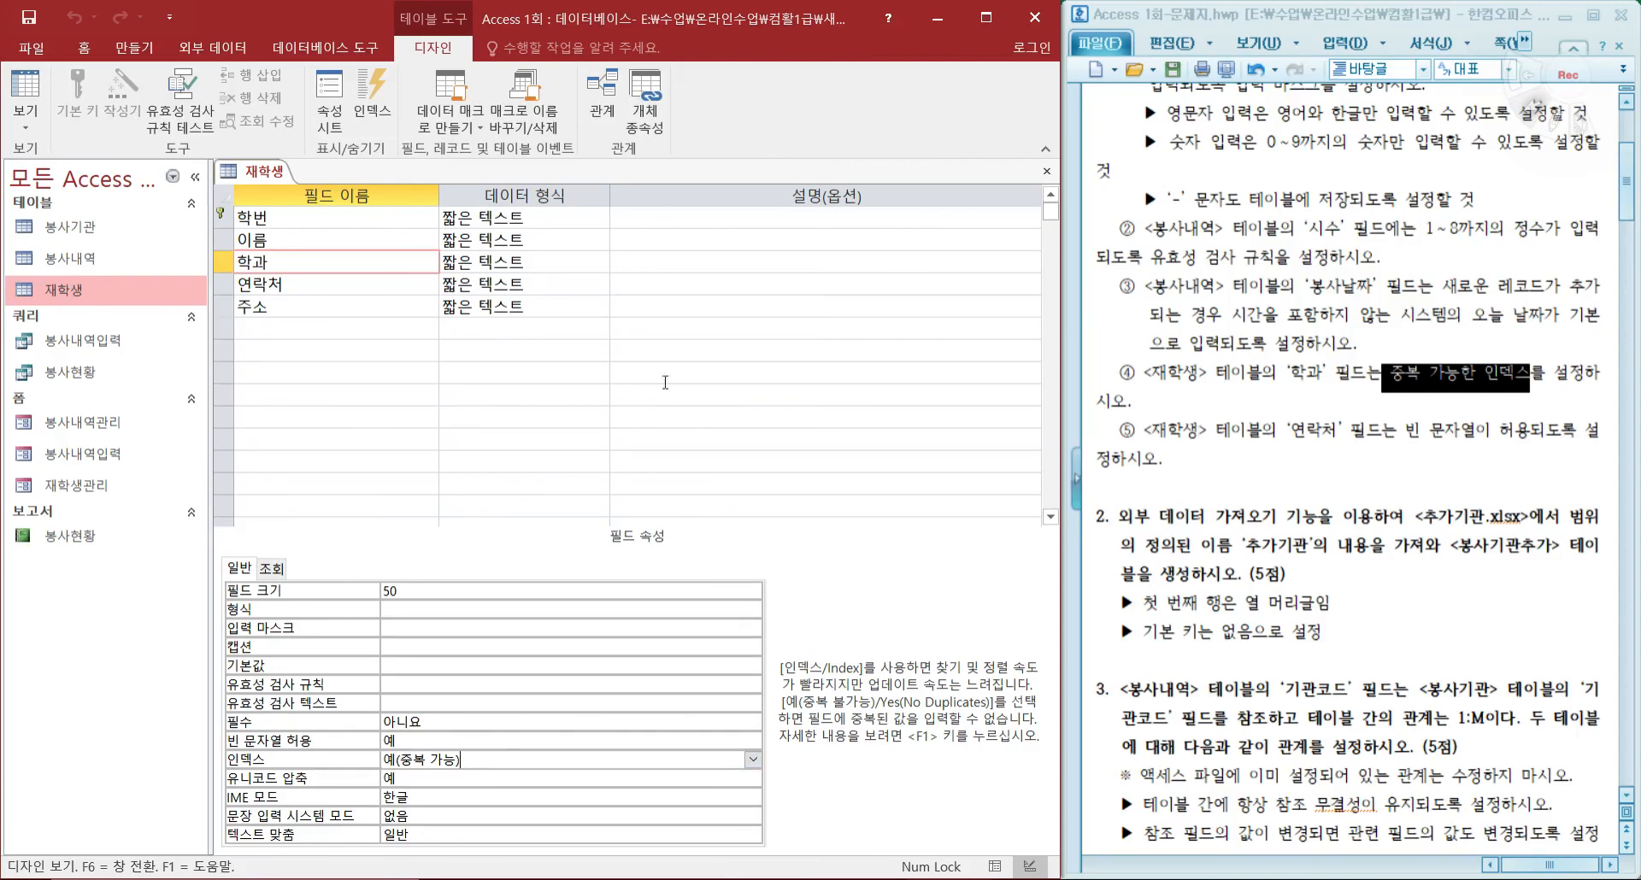
Set 빈 문자열 허용 to 예 for the 연락처 field, and save and close the 재학생 table.
left_click(356, 283)
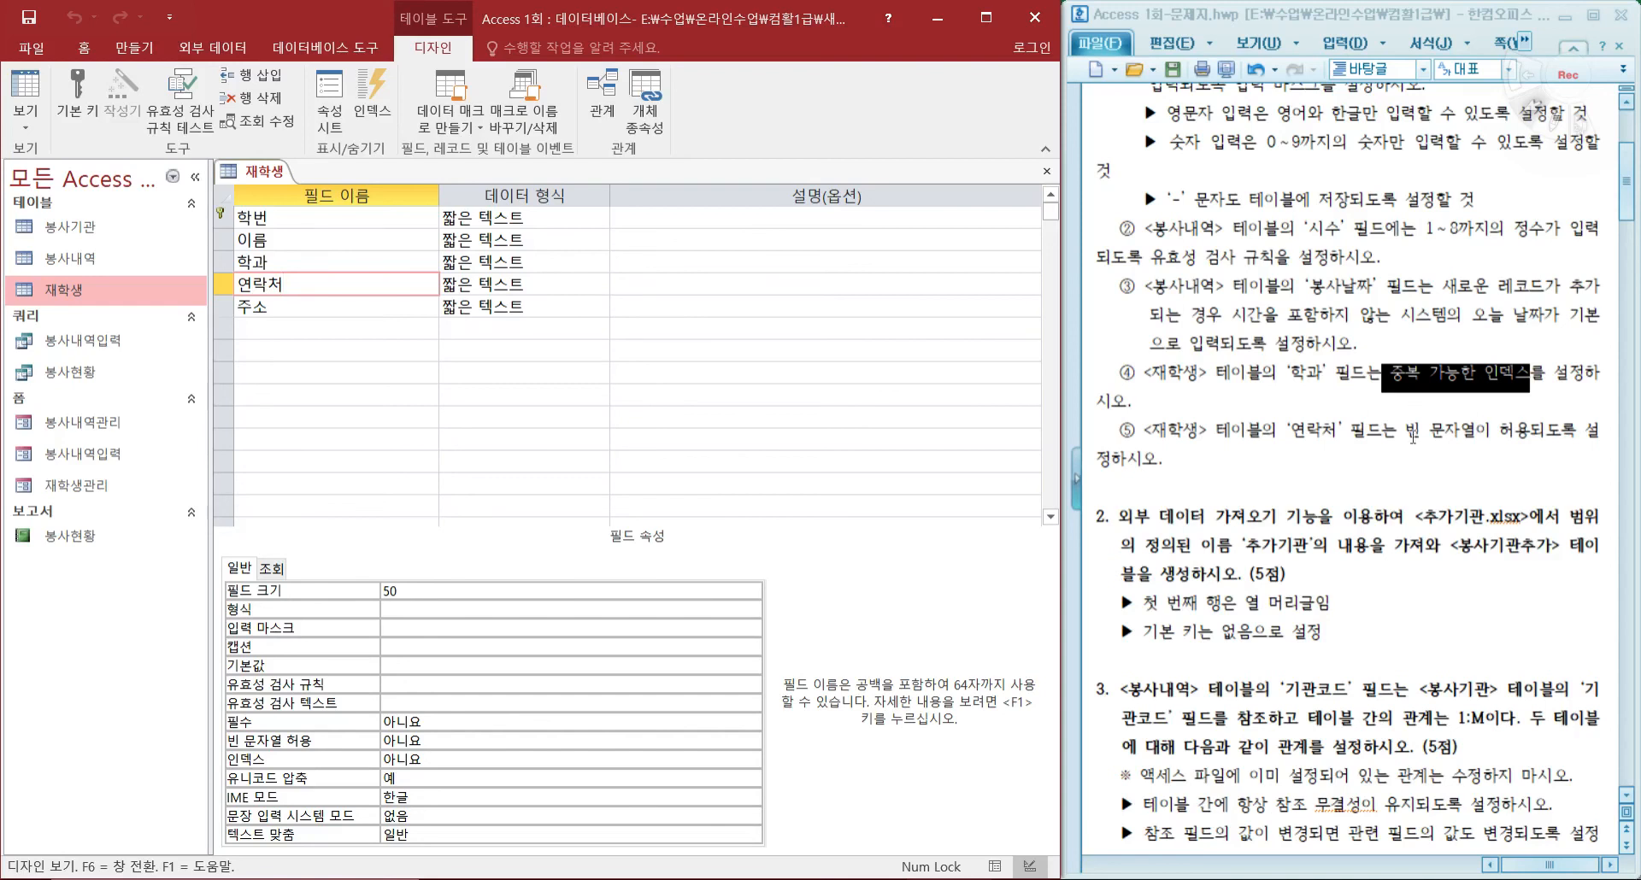
left_click(451, 743)
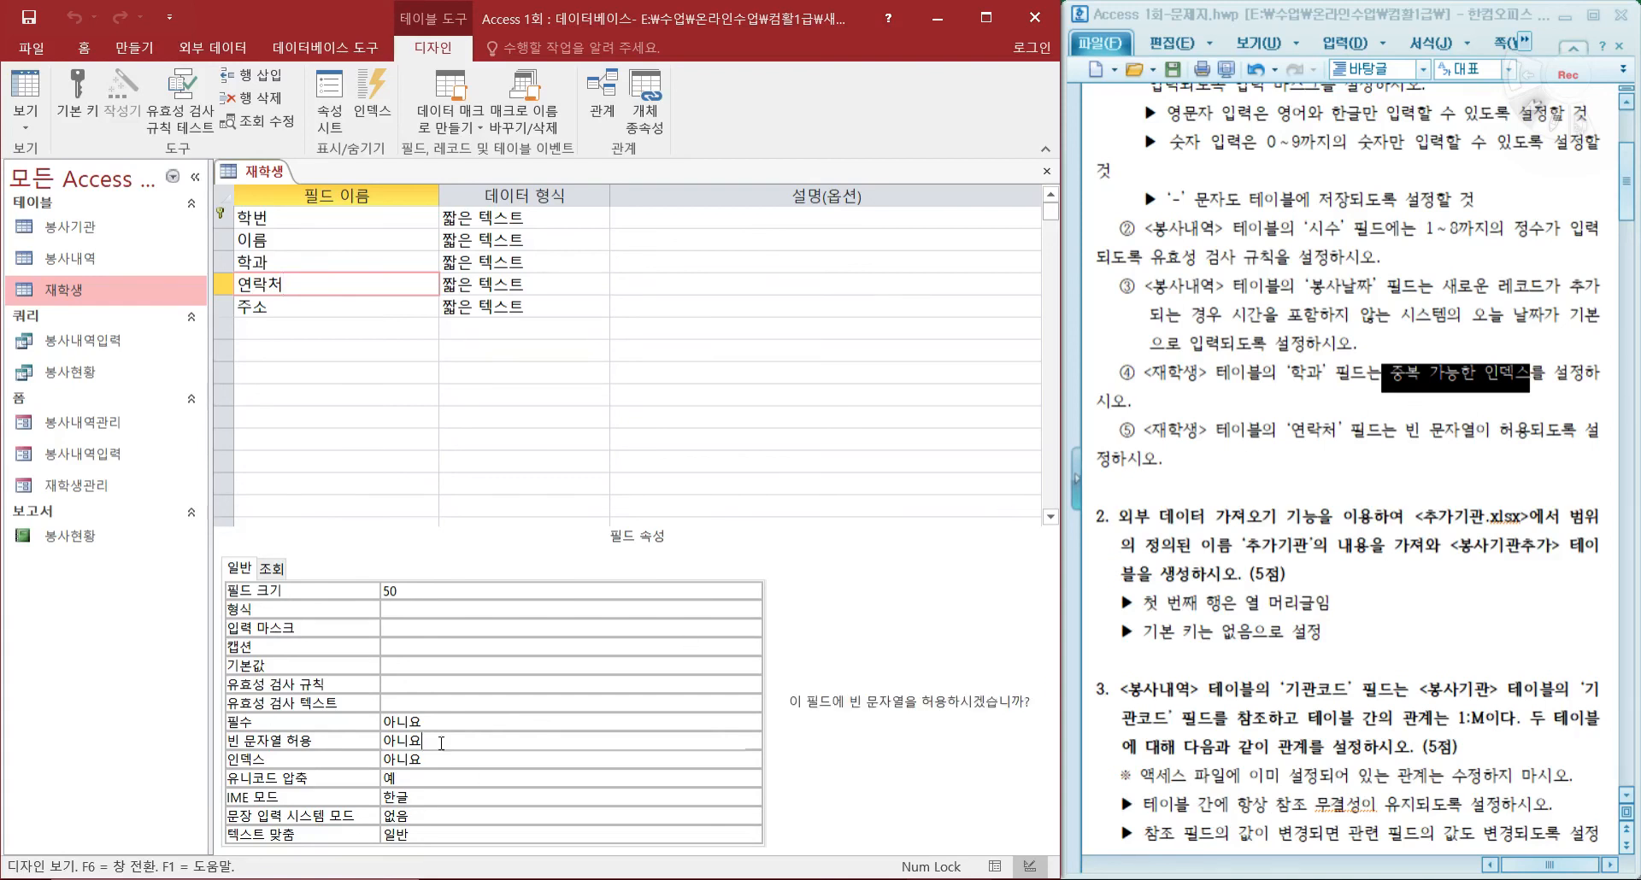
left_click_drag(451, 745, 384, 743)
double_click(436, 741)
left_click(454, 744)
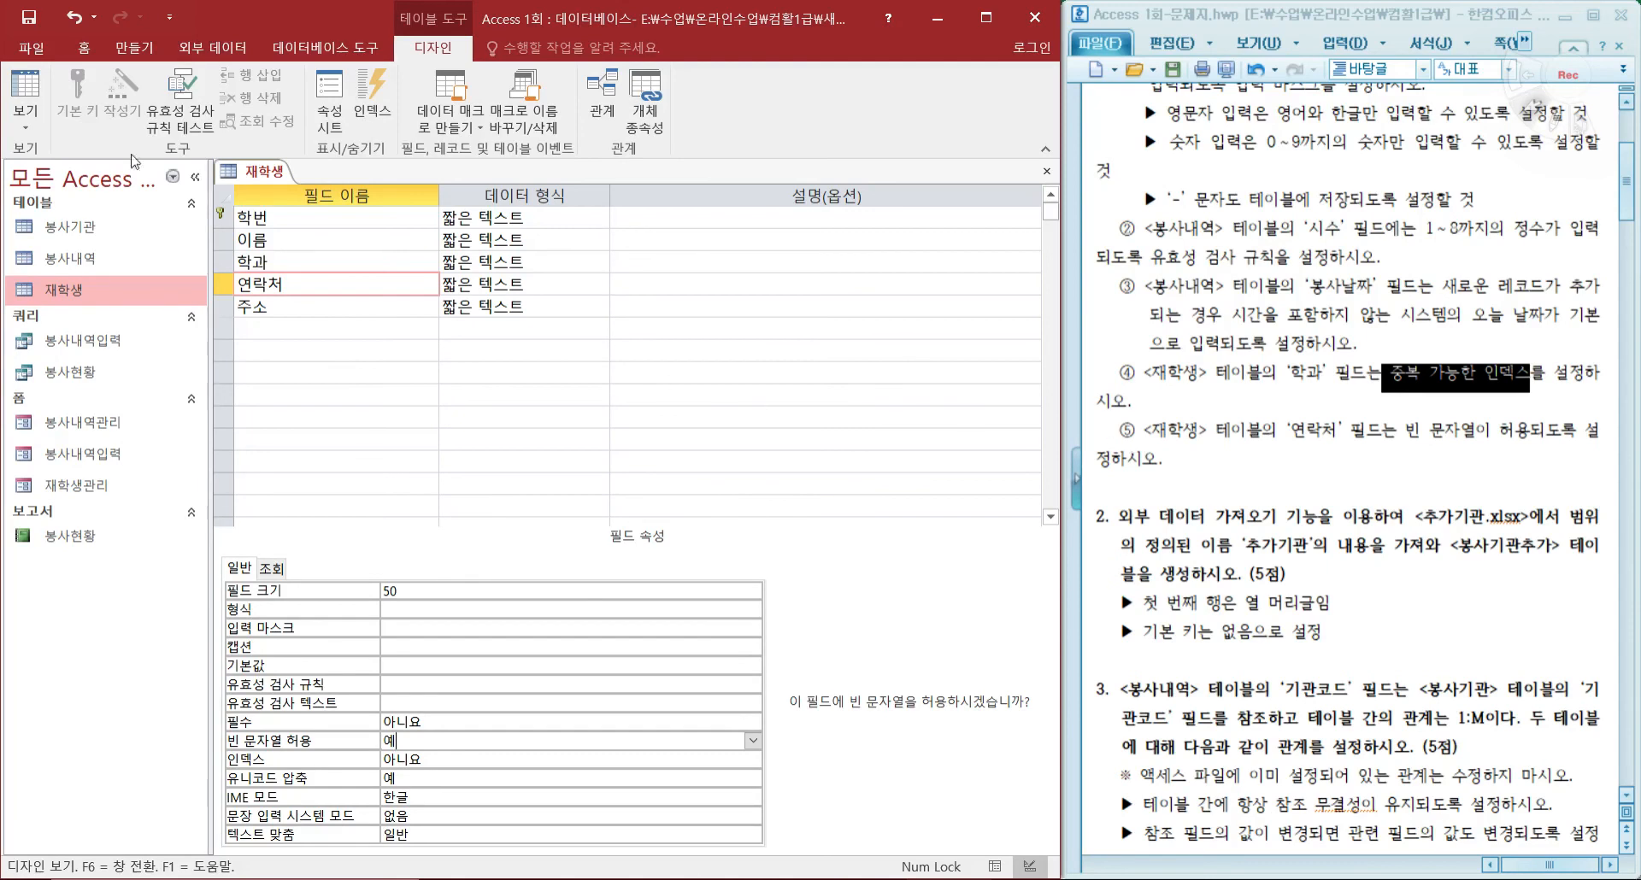
key("ctrl+s")
left_click(1047, 171)
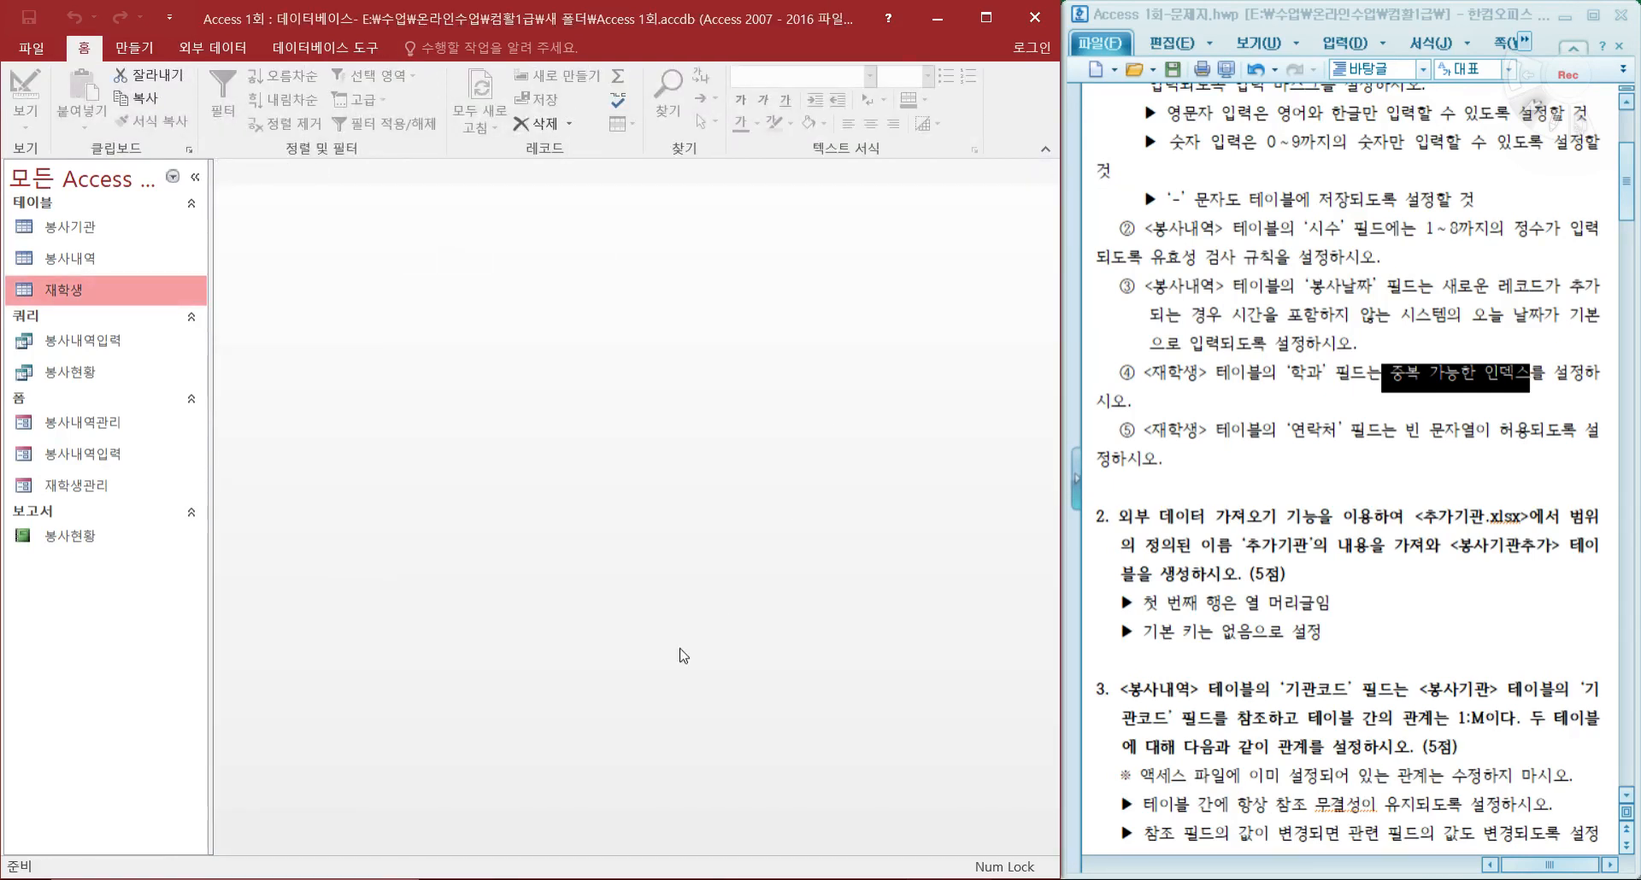
Find the external data import task in the exam sheet and start an Excel spreadsheet import in Access.
scroll(1282, 514, "down", 3)
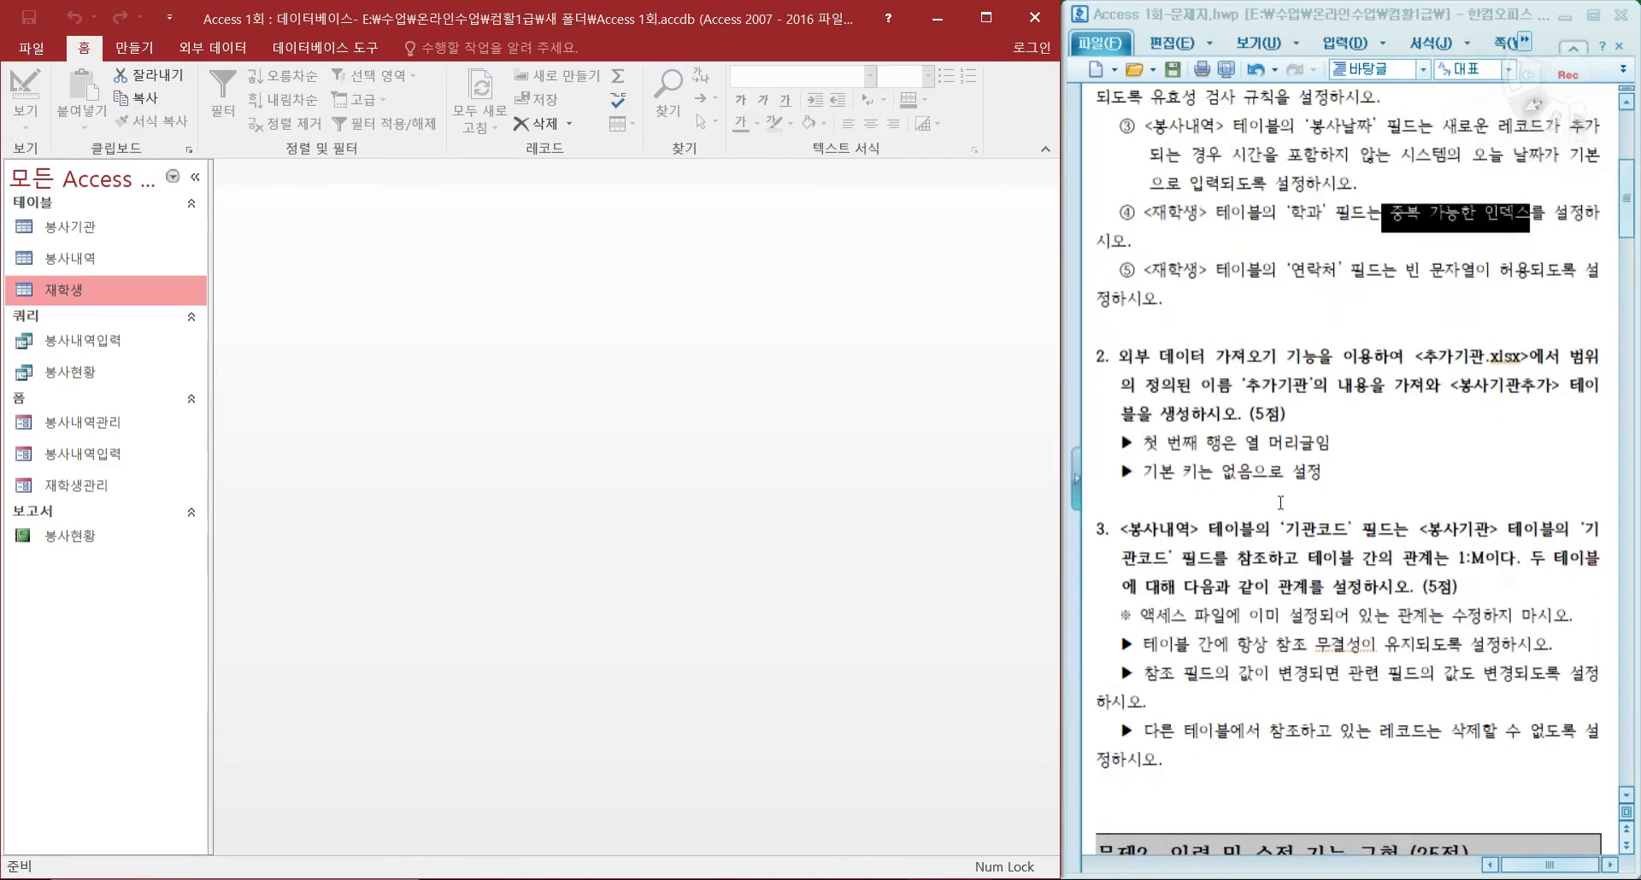
left_click(1165, 408)
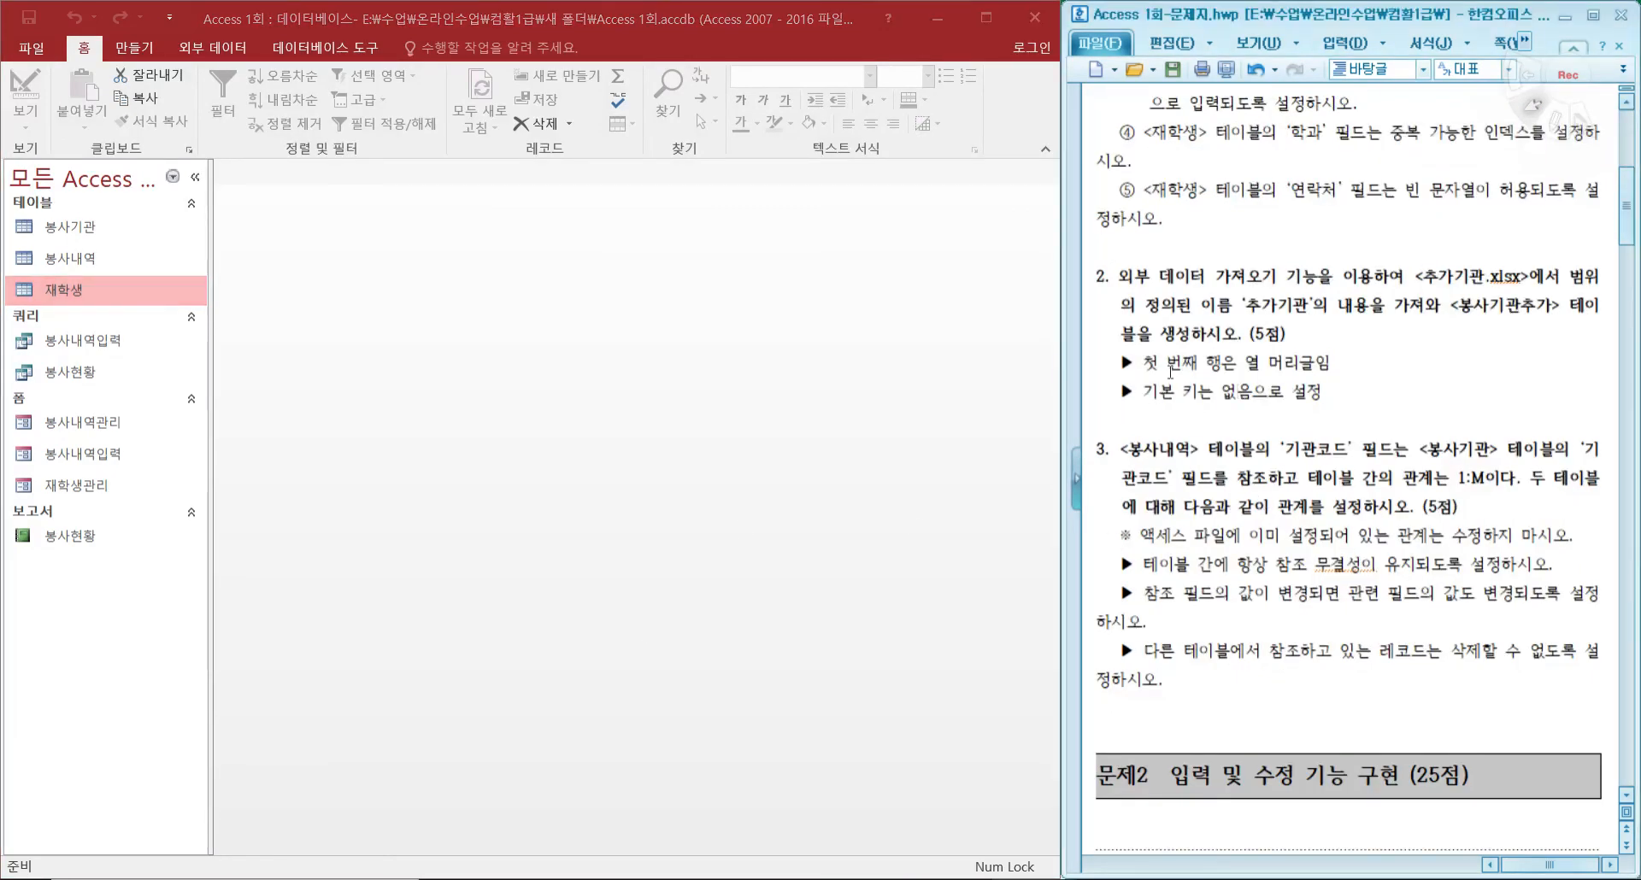
left_click_drag(1122, 272, 1324, 276)
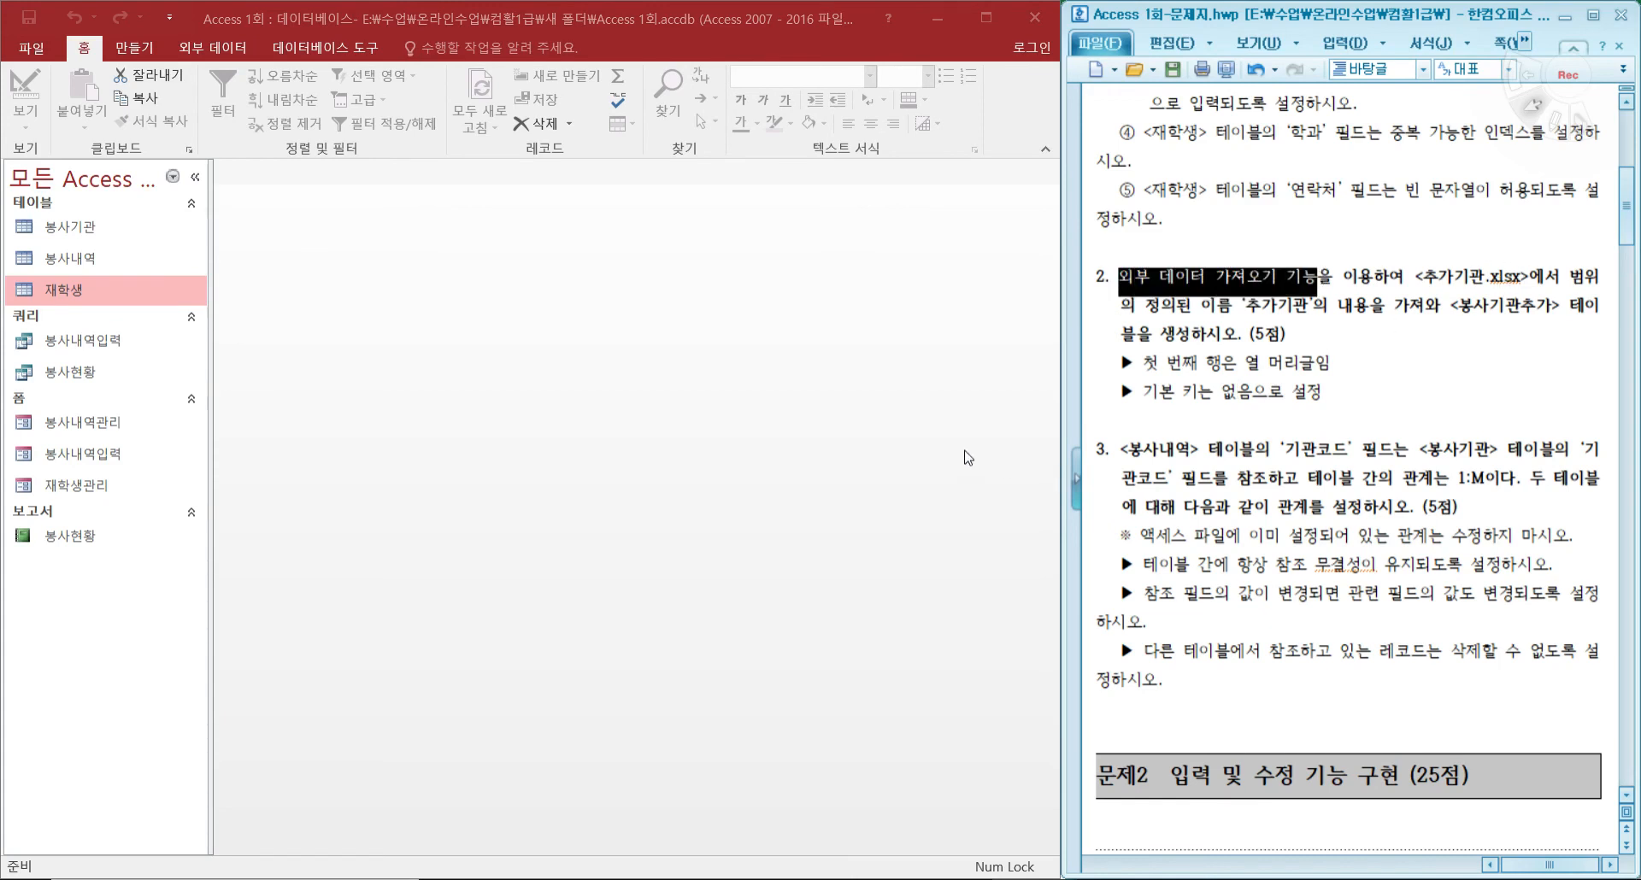
left_click(212, 51)
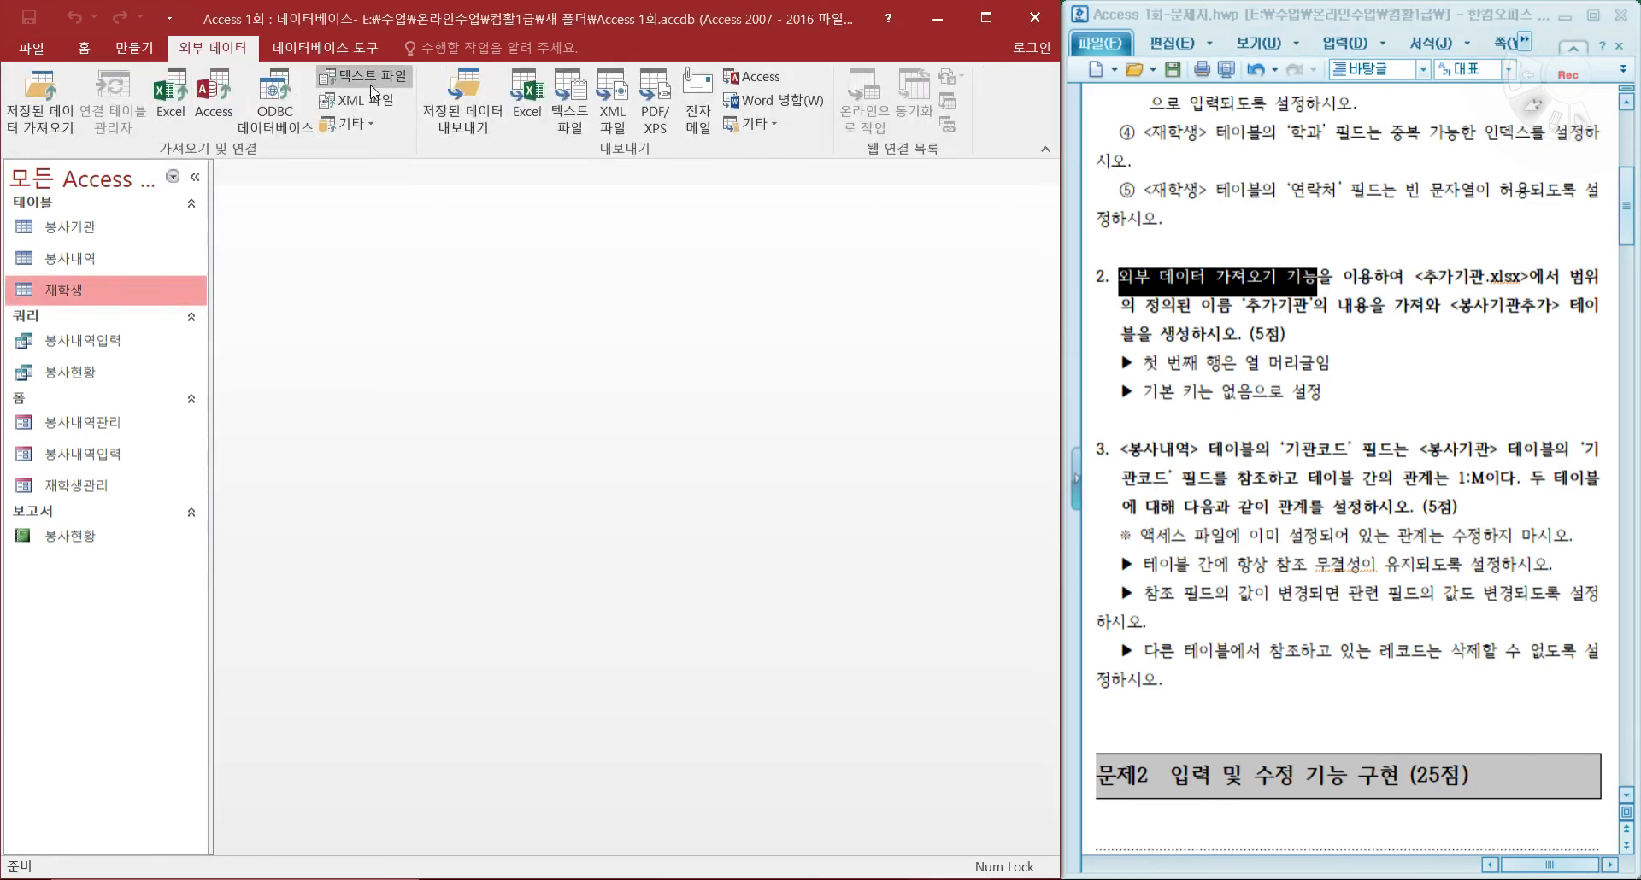
left_click(178, 96)
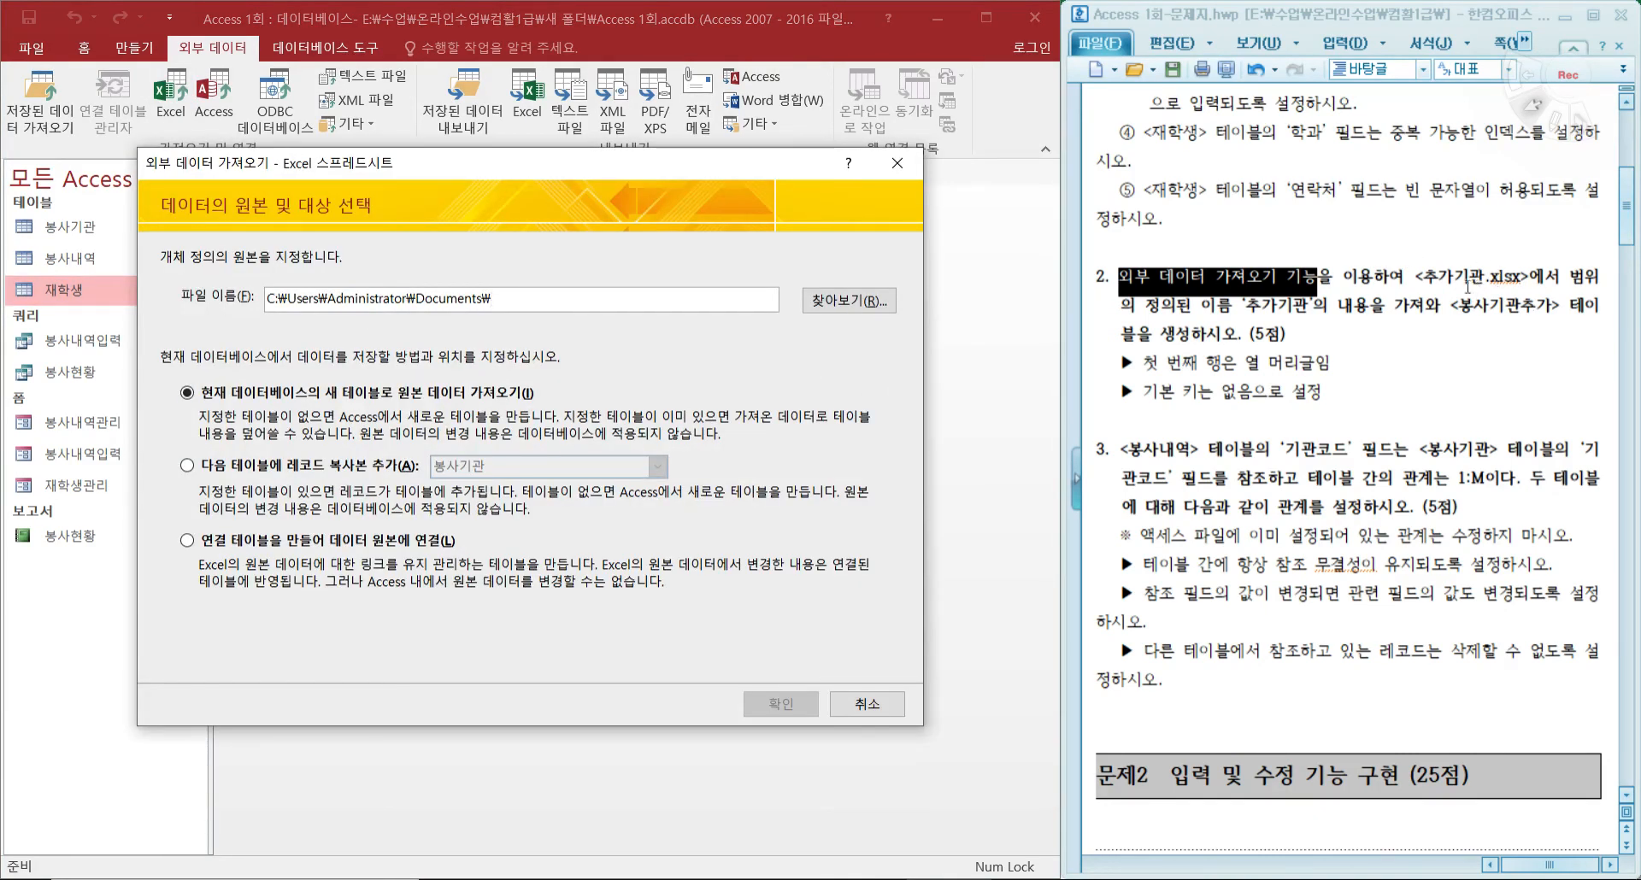
Choose 추가기관.xlsx from the desktop folder 컴활1급\수업-2021\컴활1급-실기 as the import source.
left_click(871, 304)
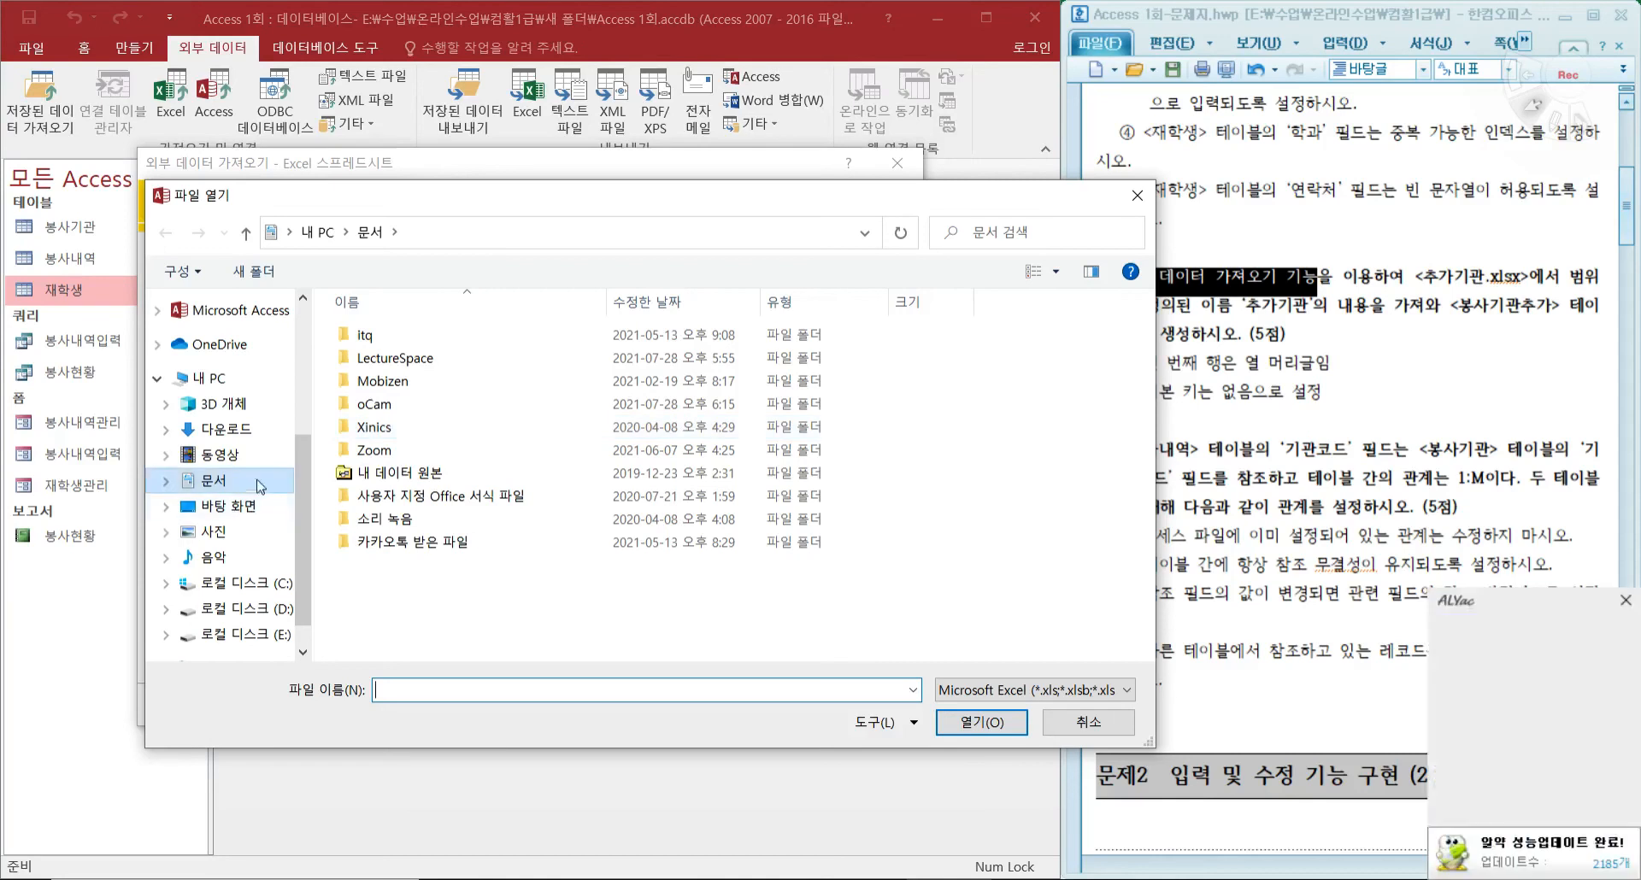
left_click(264, 511)
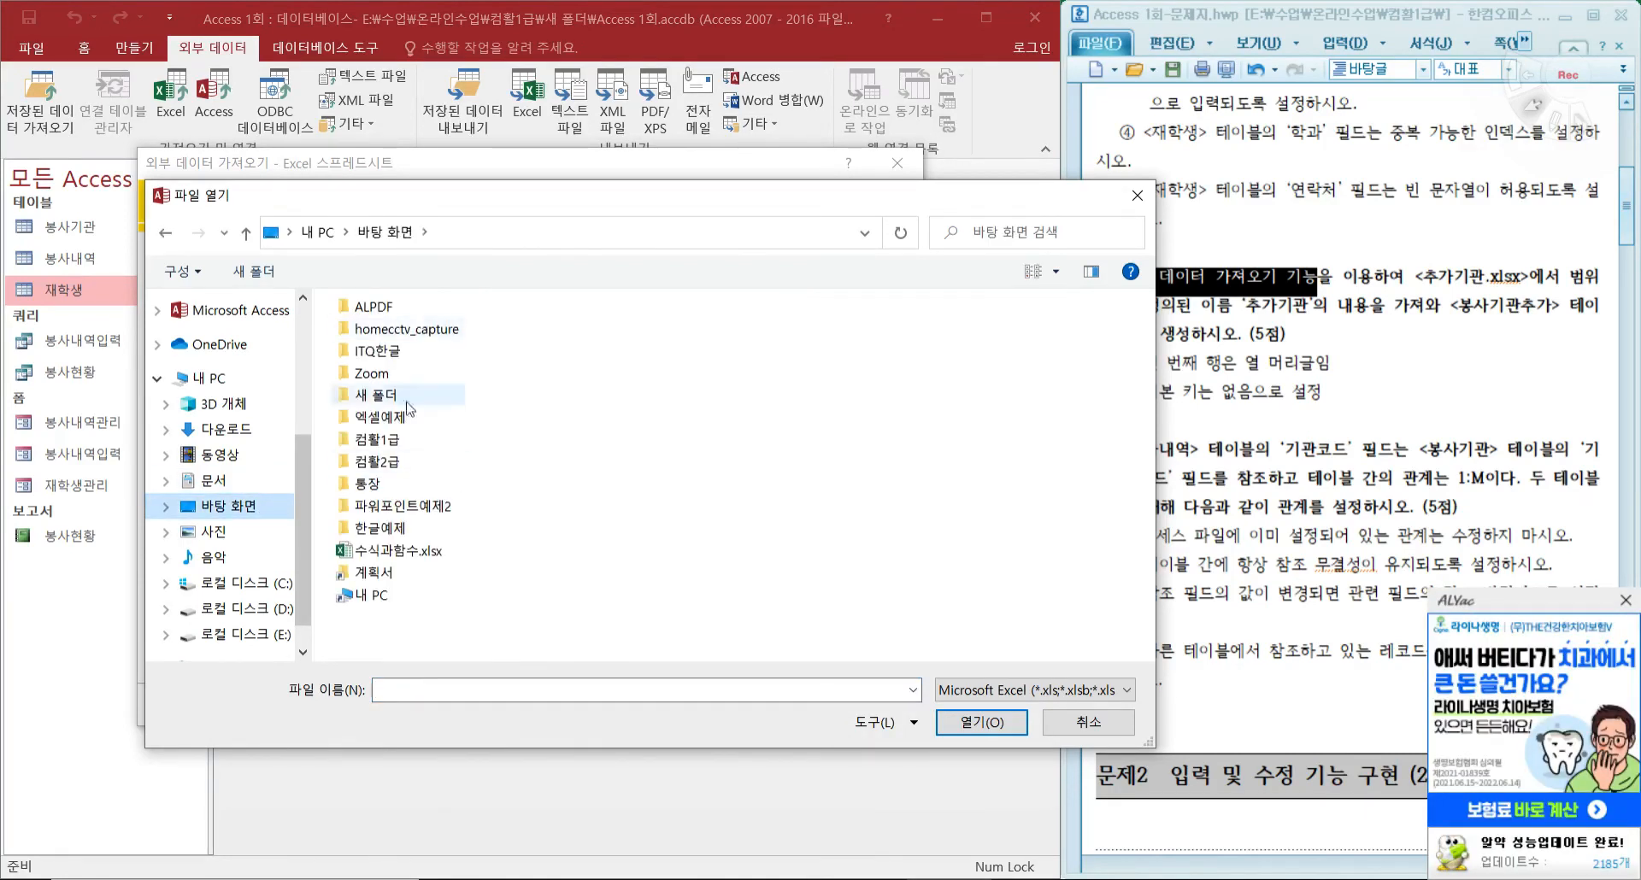
double_click(396, 449)
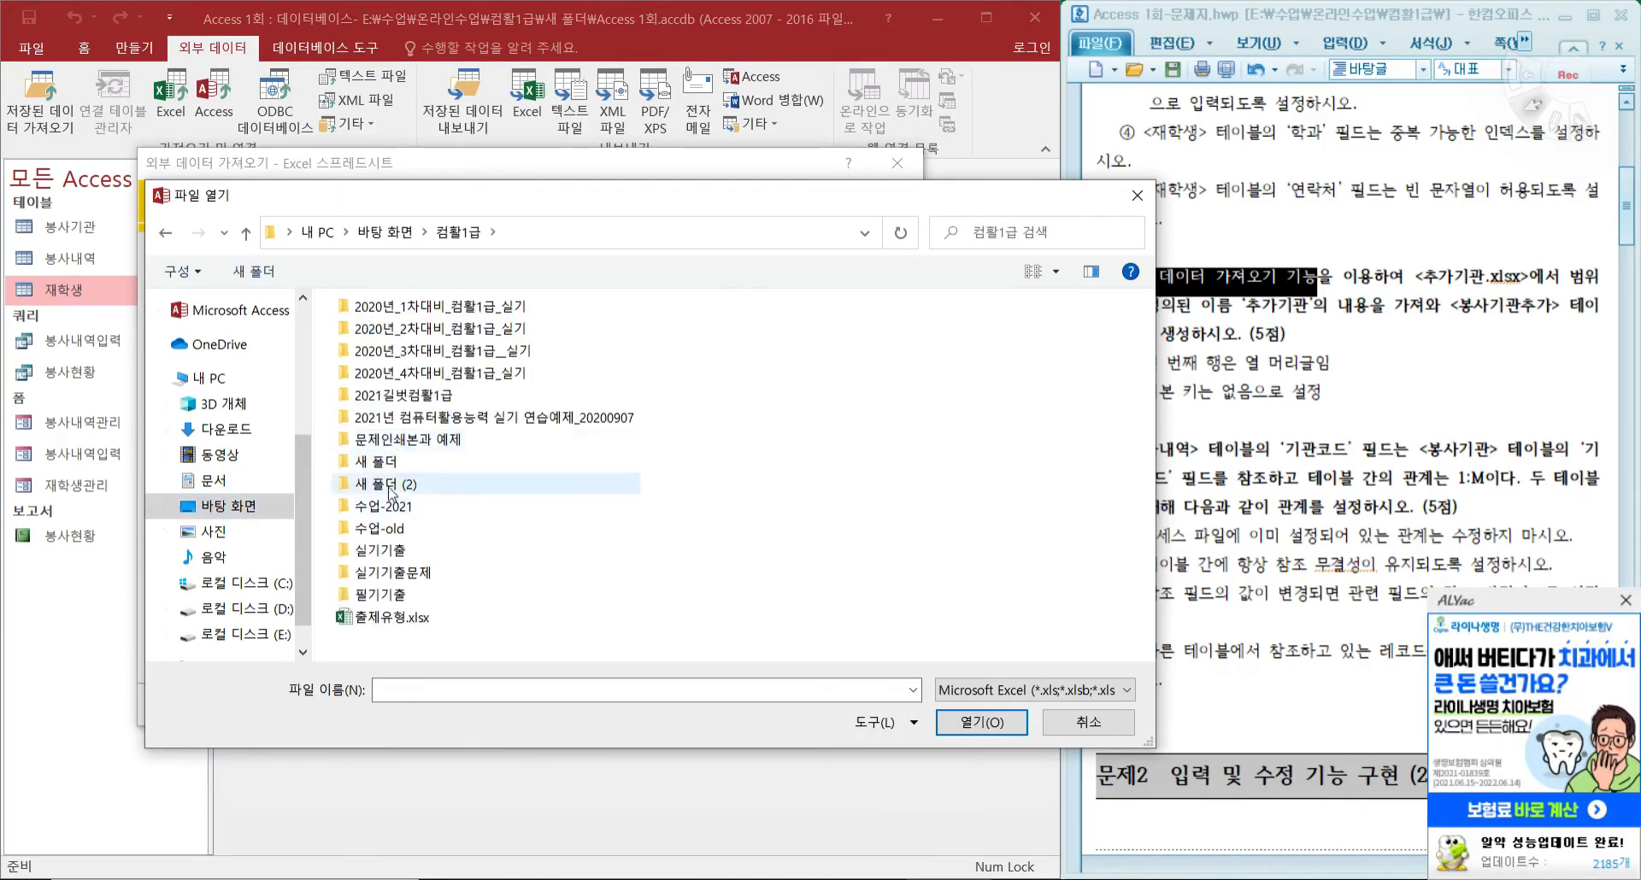
double_click(400, 511)
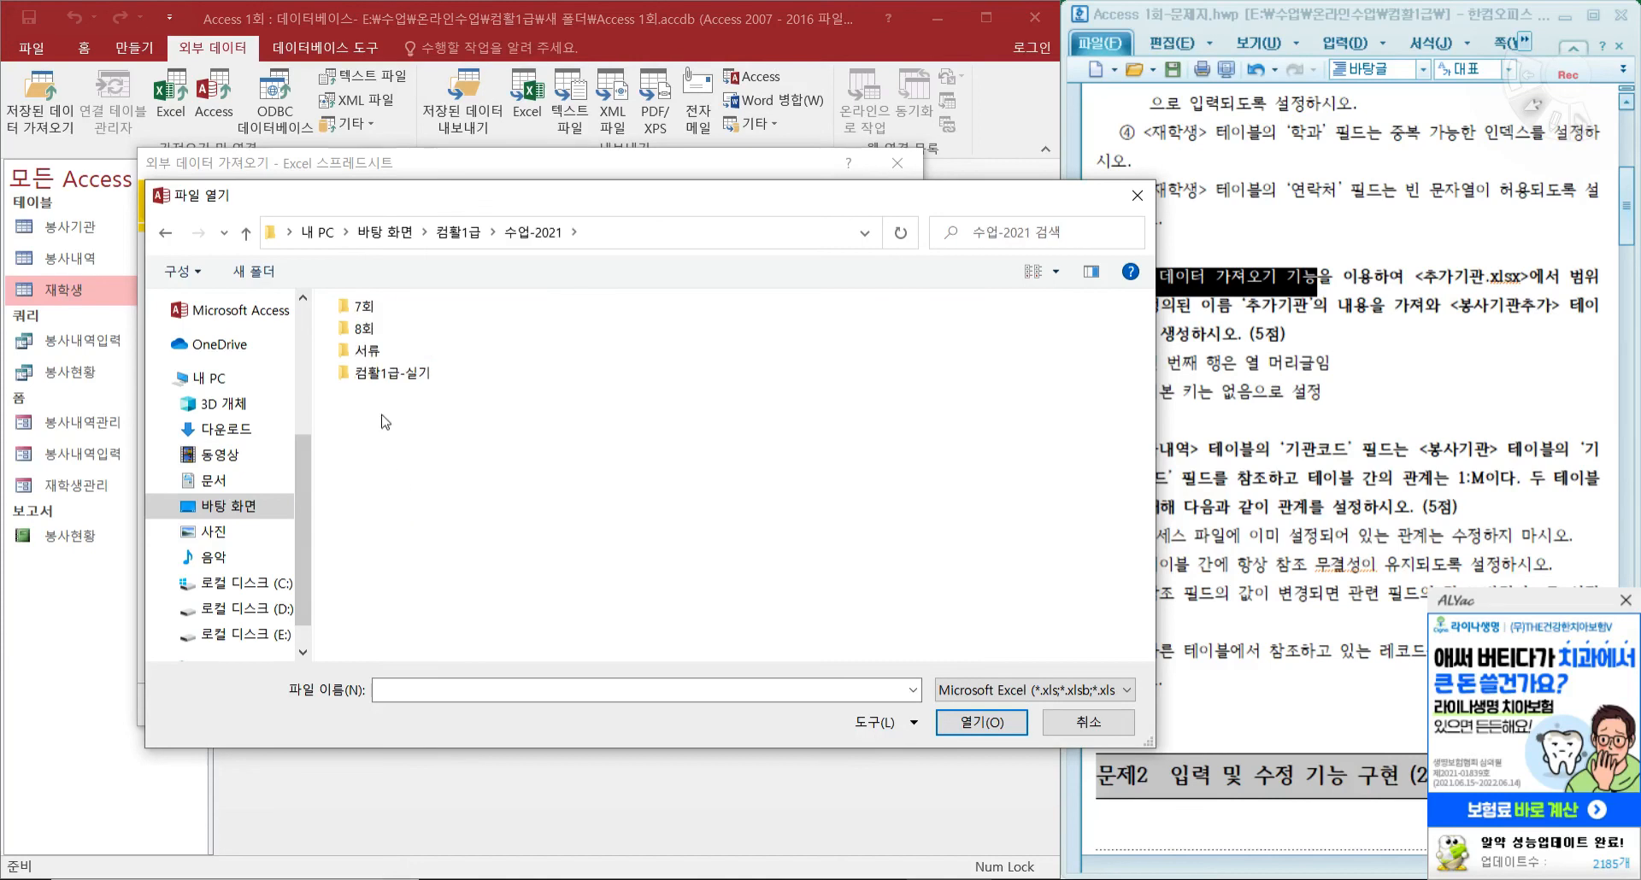
double_click(408, 373)
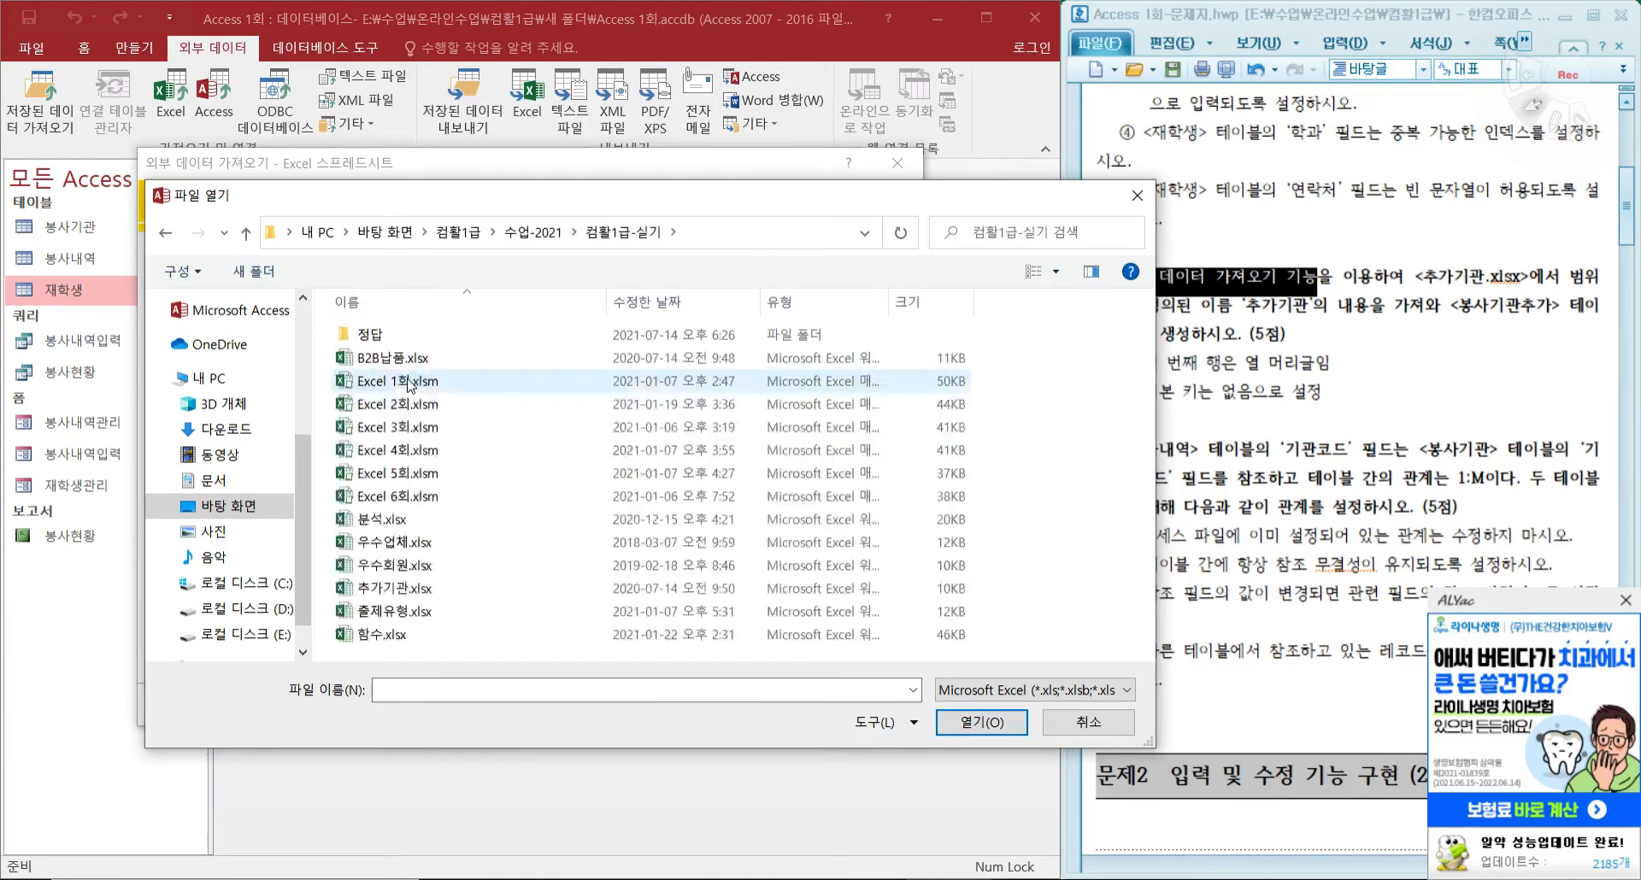
double_click(395, 589)
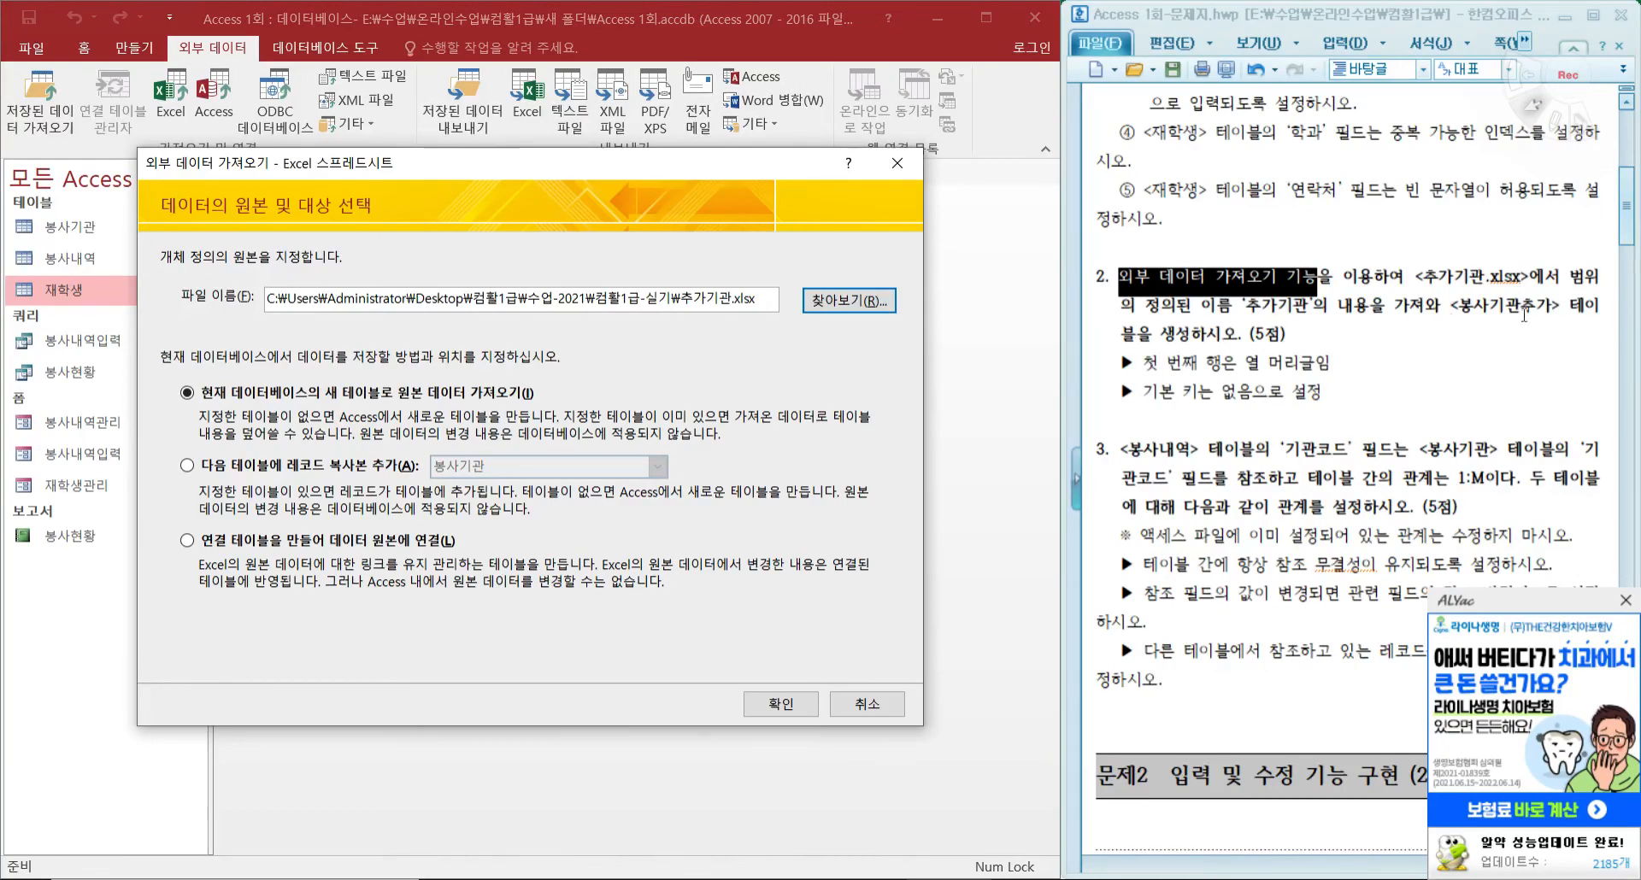
Copy the table name 봉사기관추가 from the import task in the exam sheet.
left_click(1448, 309)
left_click_drag(1474, 308, 1561, 309)
left_click_drag(1459, 309, 1552, 310)
key("ctrl+c")
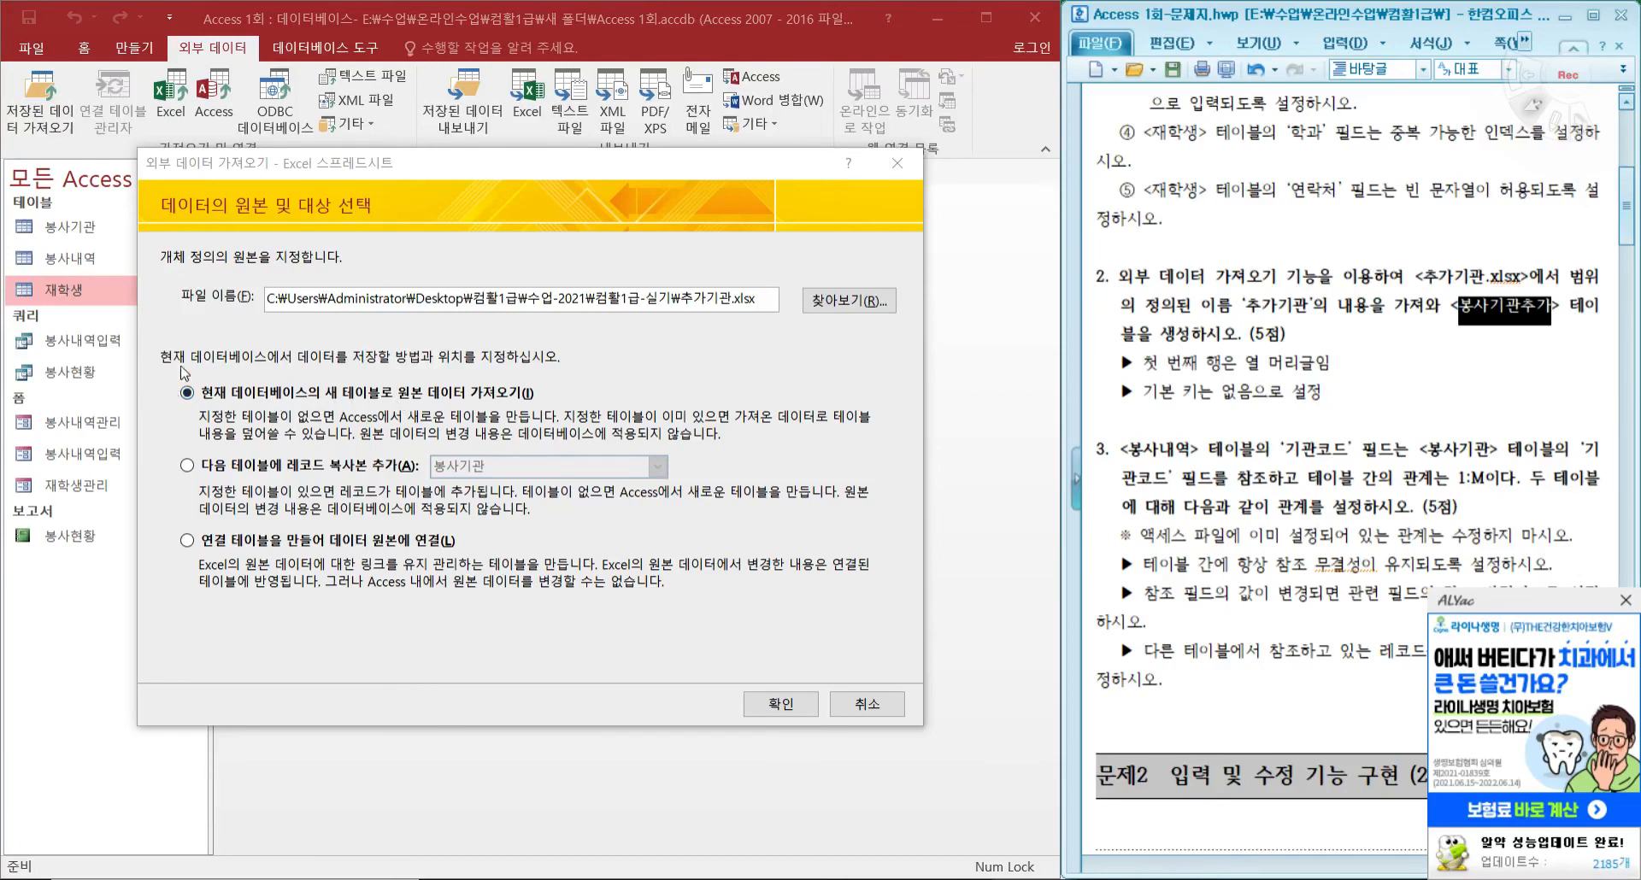
Import into a new table from the named range 추가기관, using the first row as column headings.
left_click(771, 704)
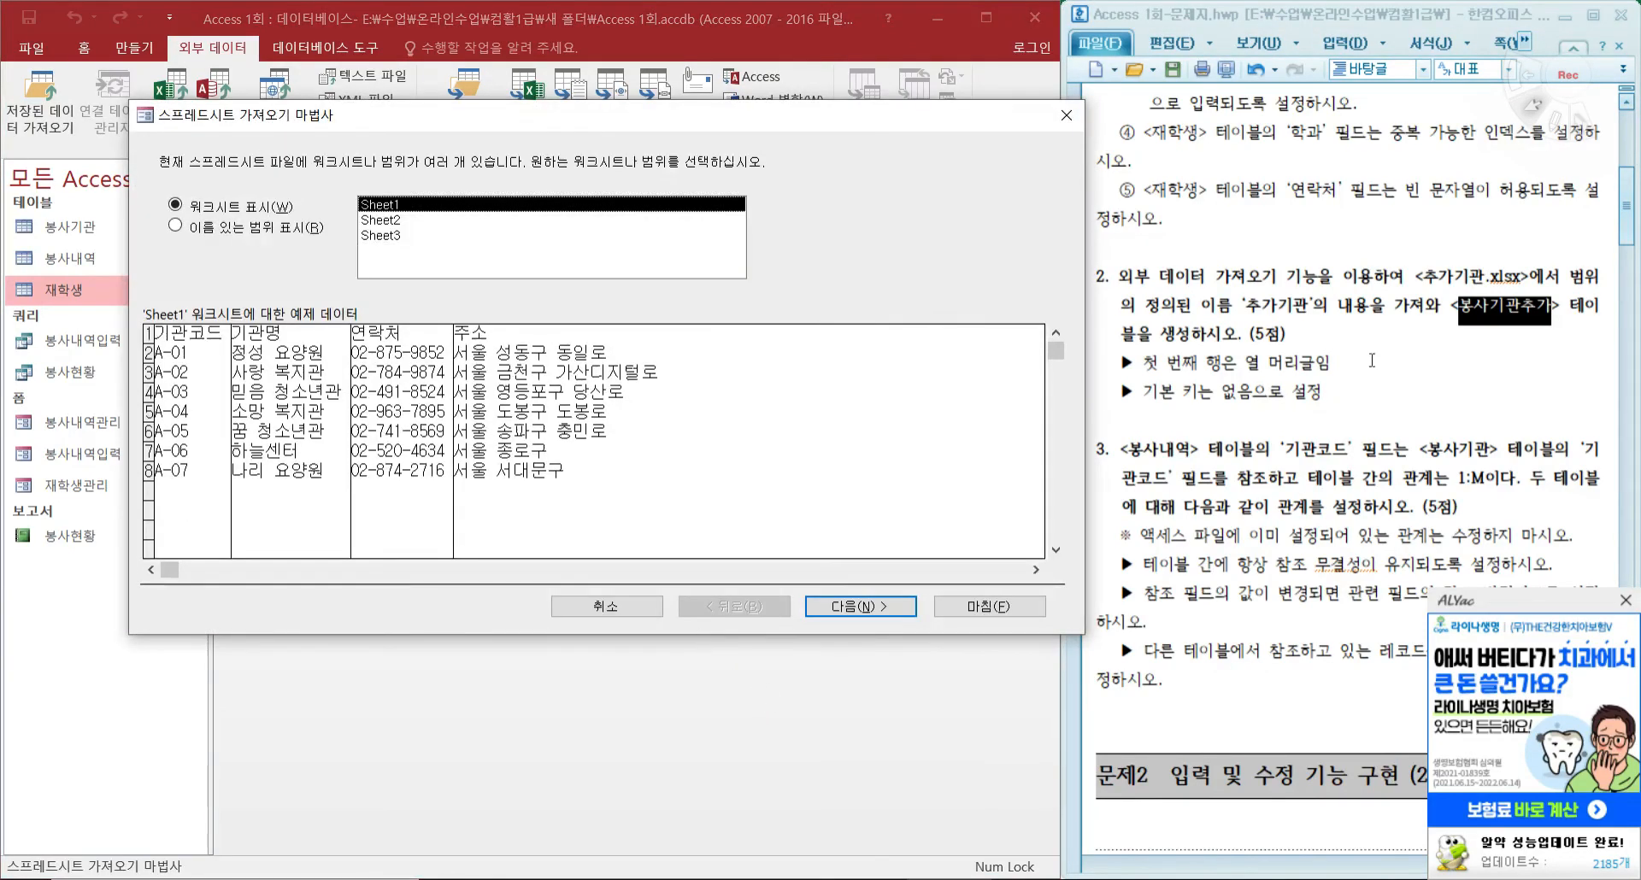
left_click(1340, 314)
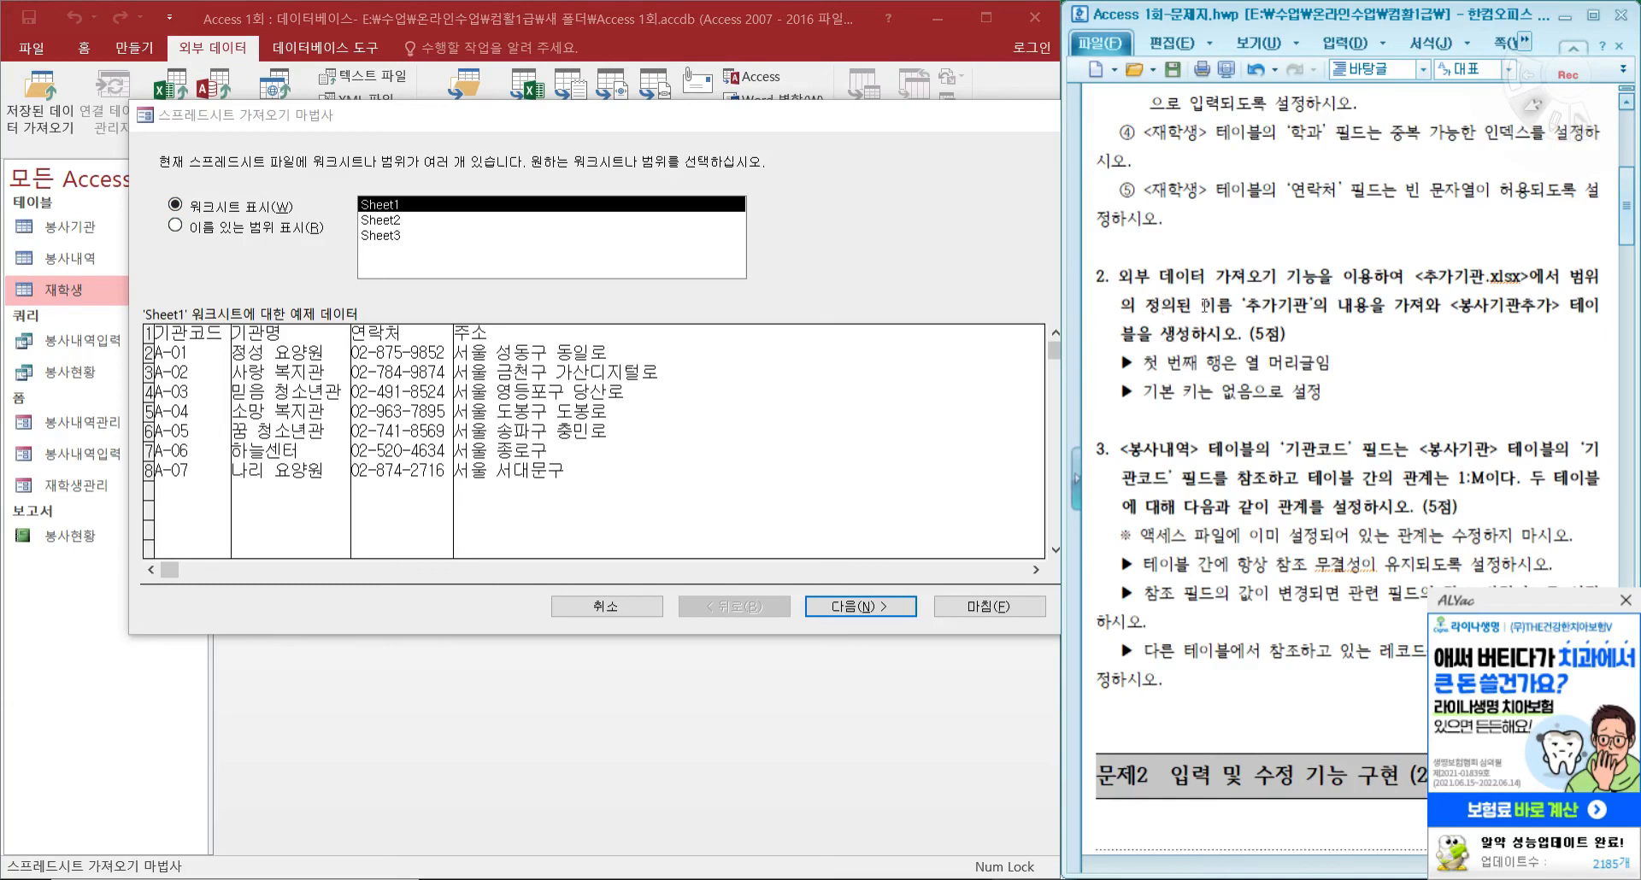
left_click_drag(1204, 304, 1316, 309)
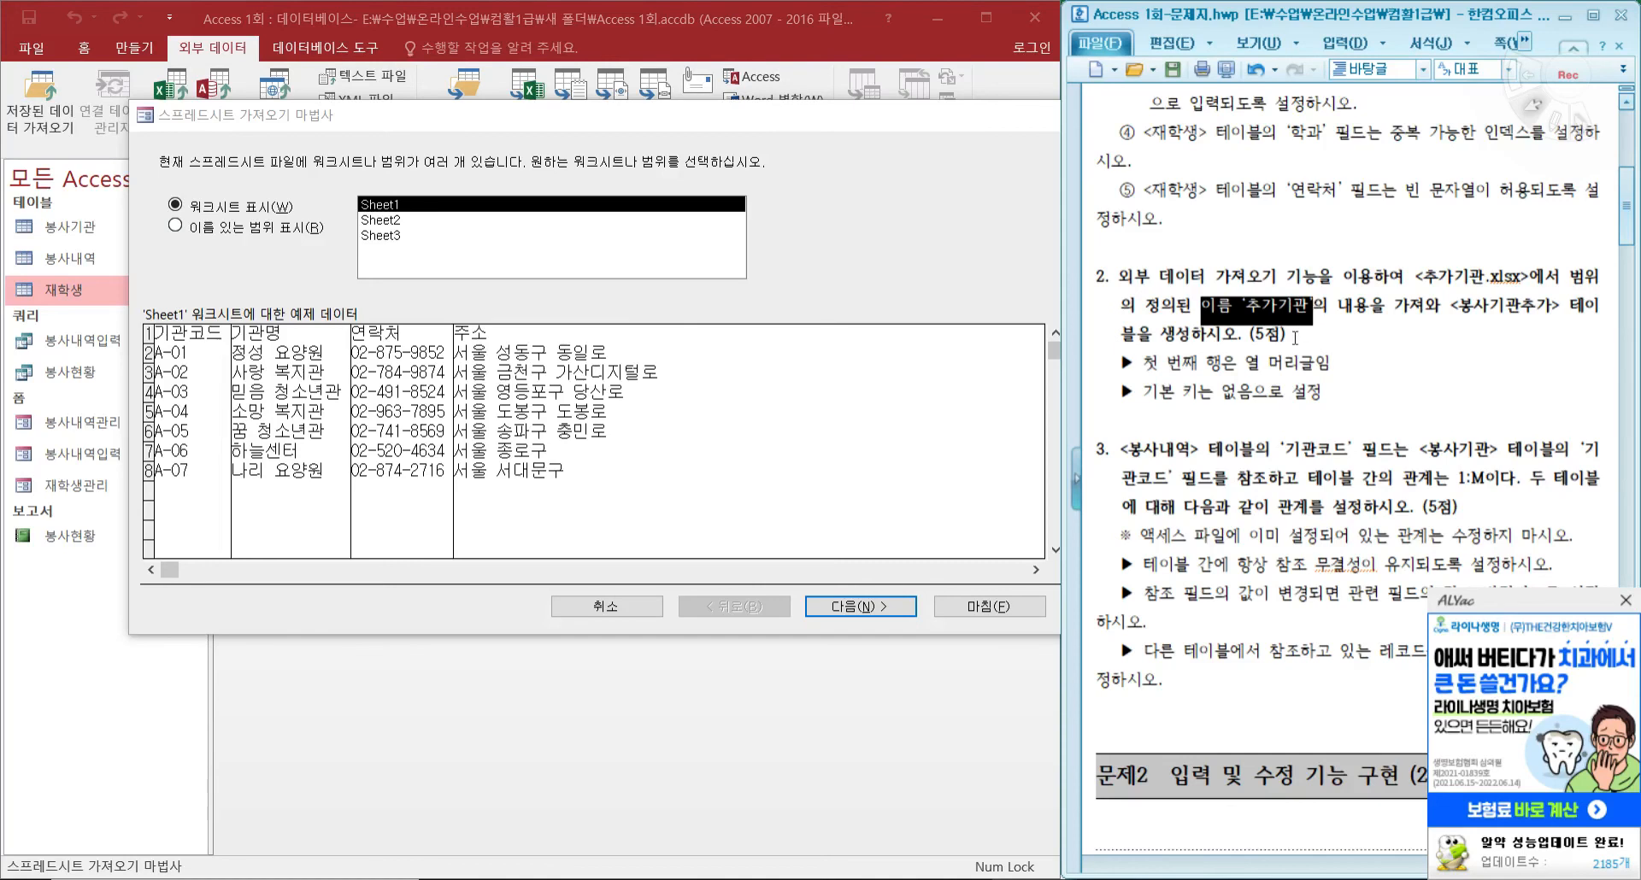
left_click(247, 236)
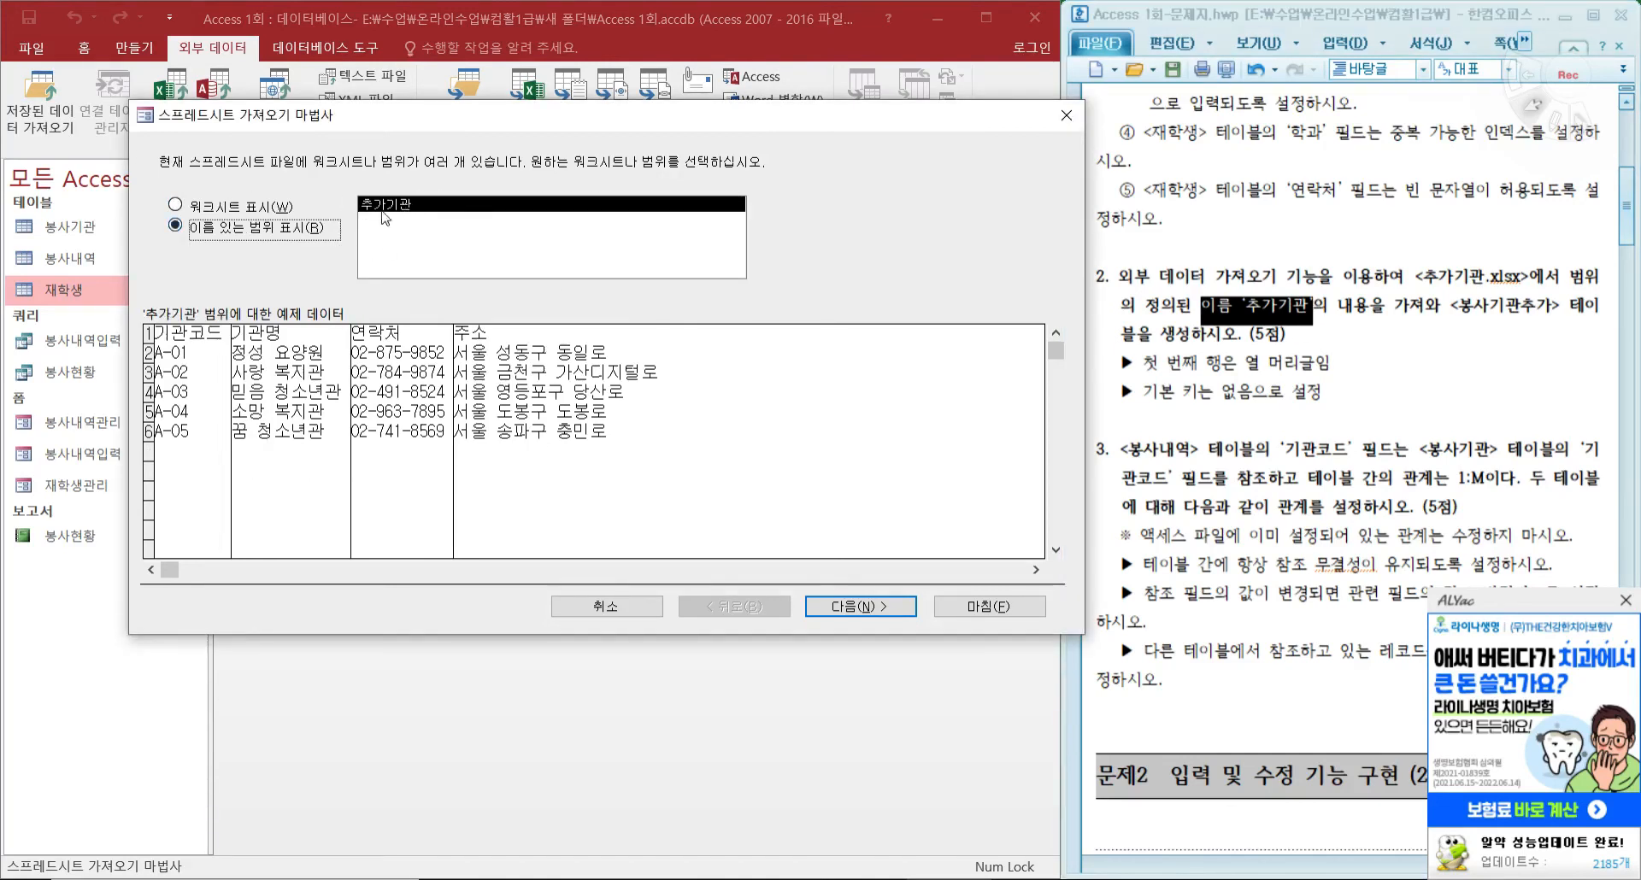
left_click(879, 608)
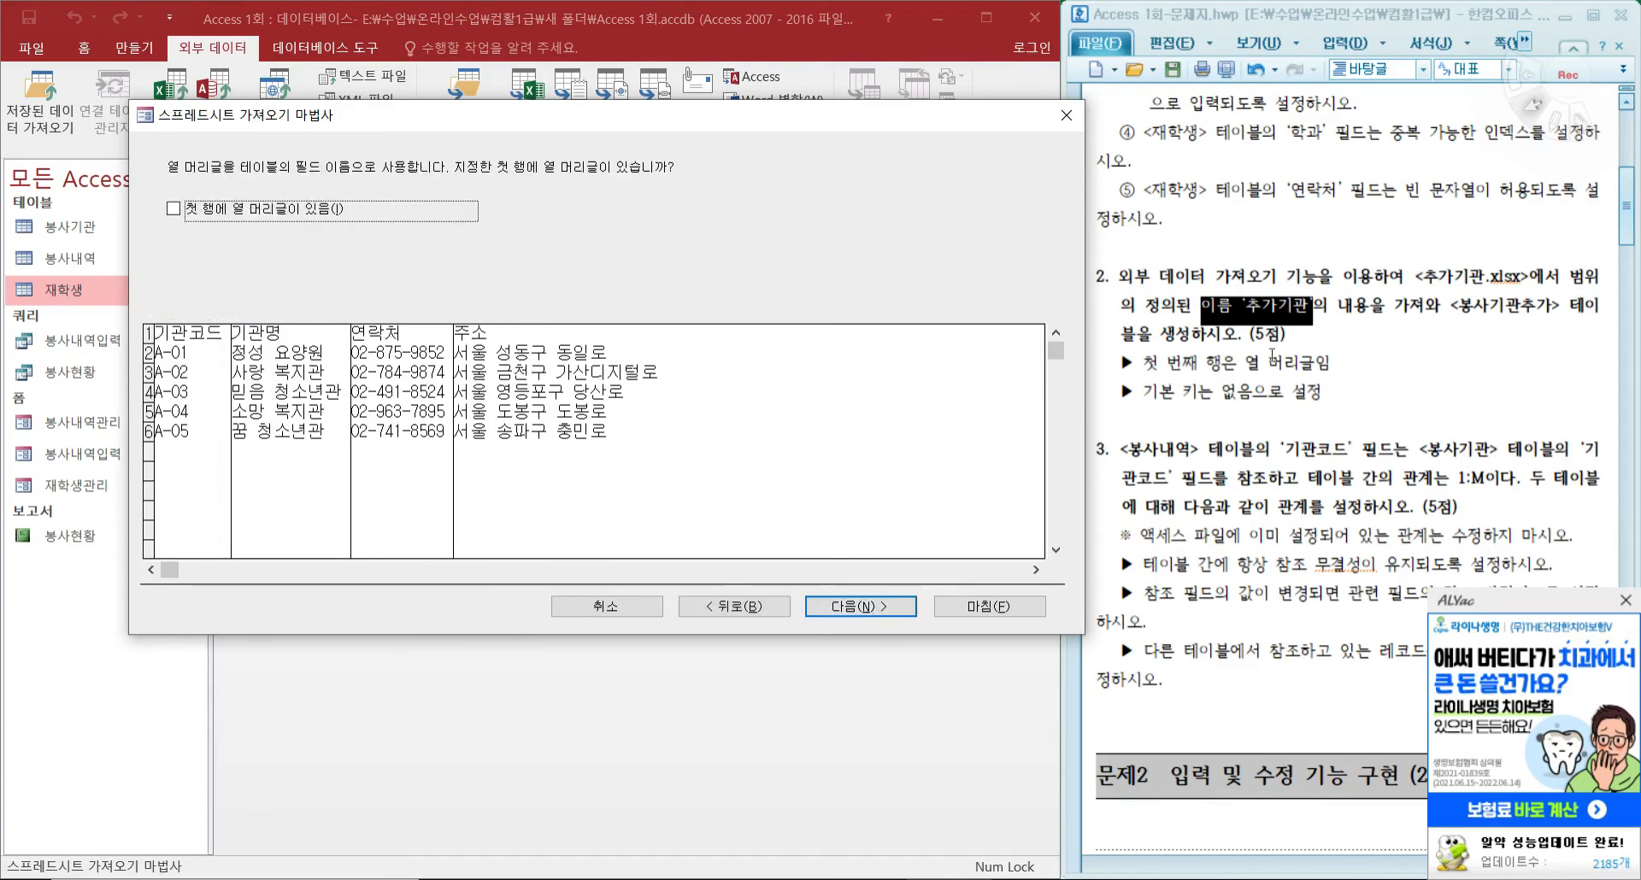
left_click(261, 212)
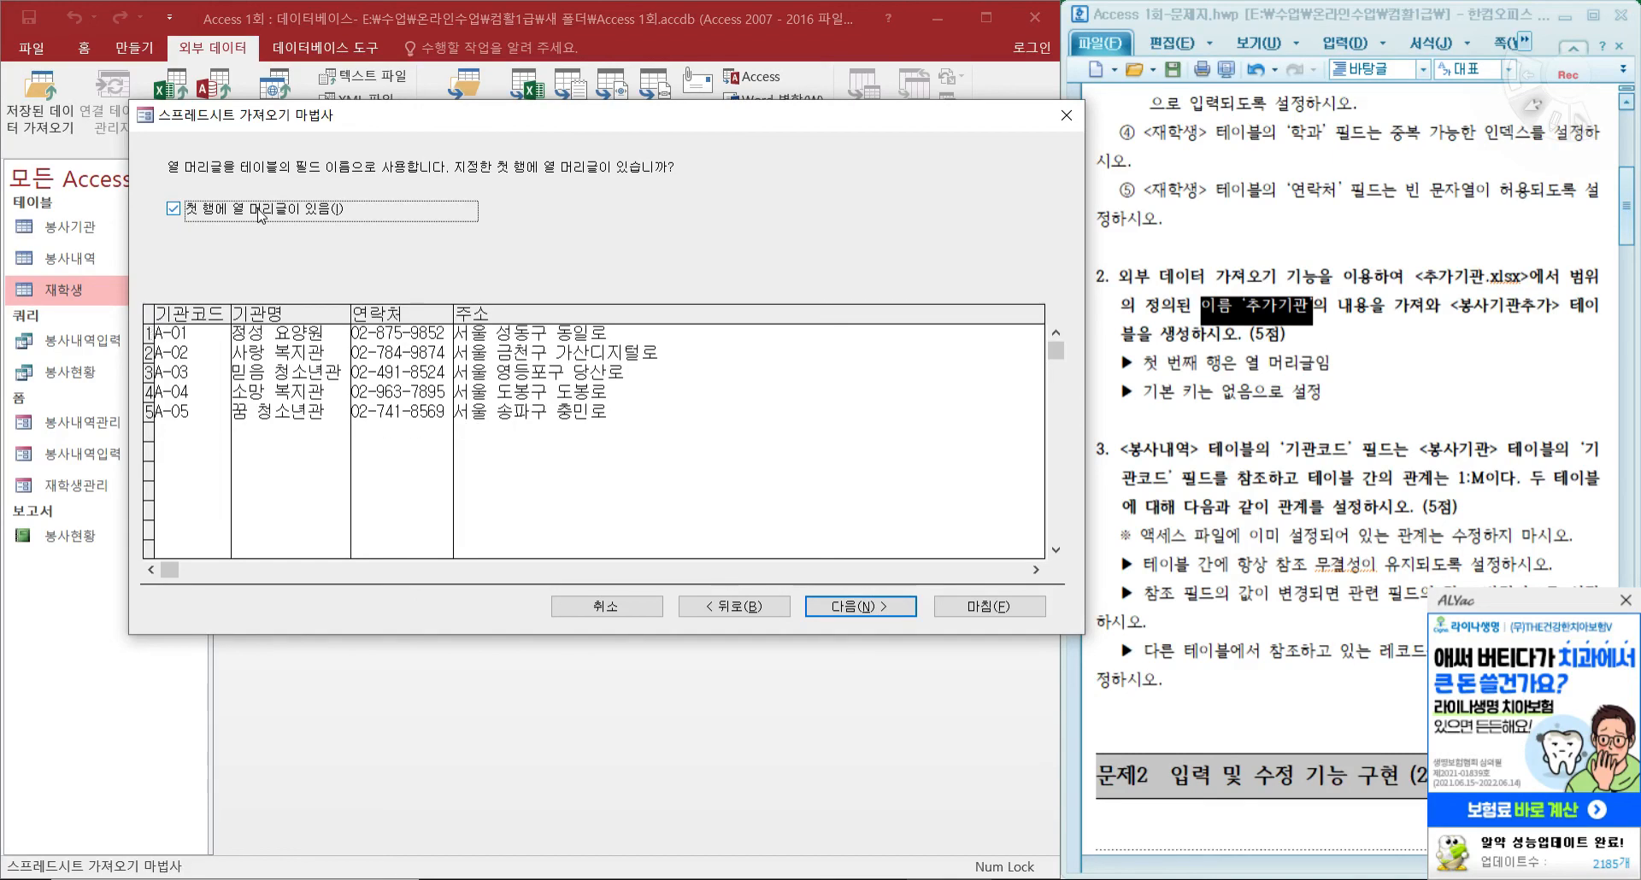
left_click(872, 610)
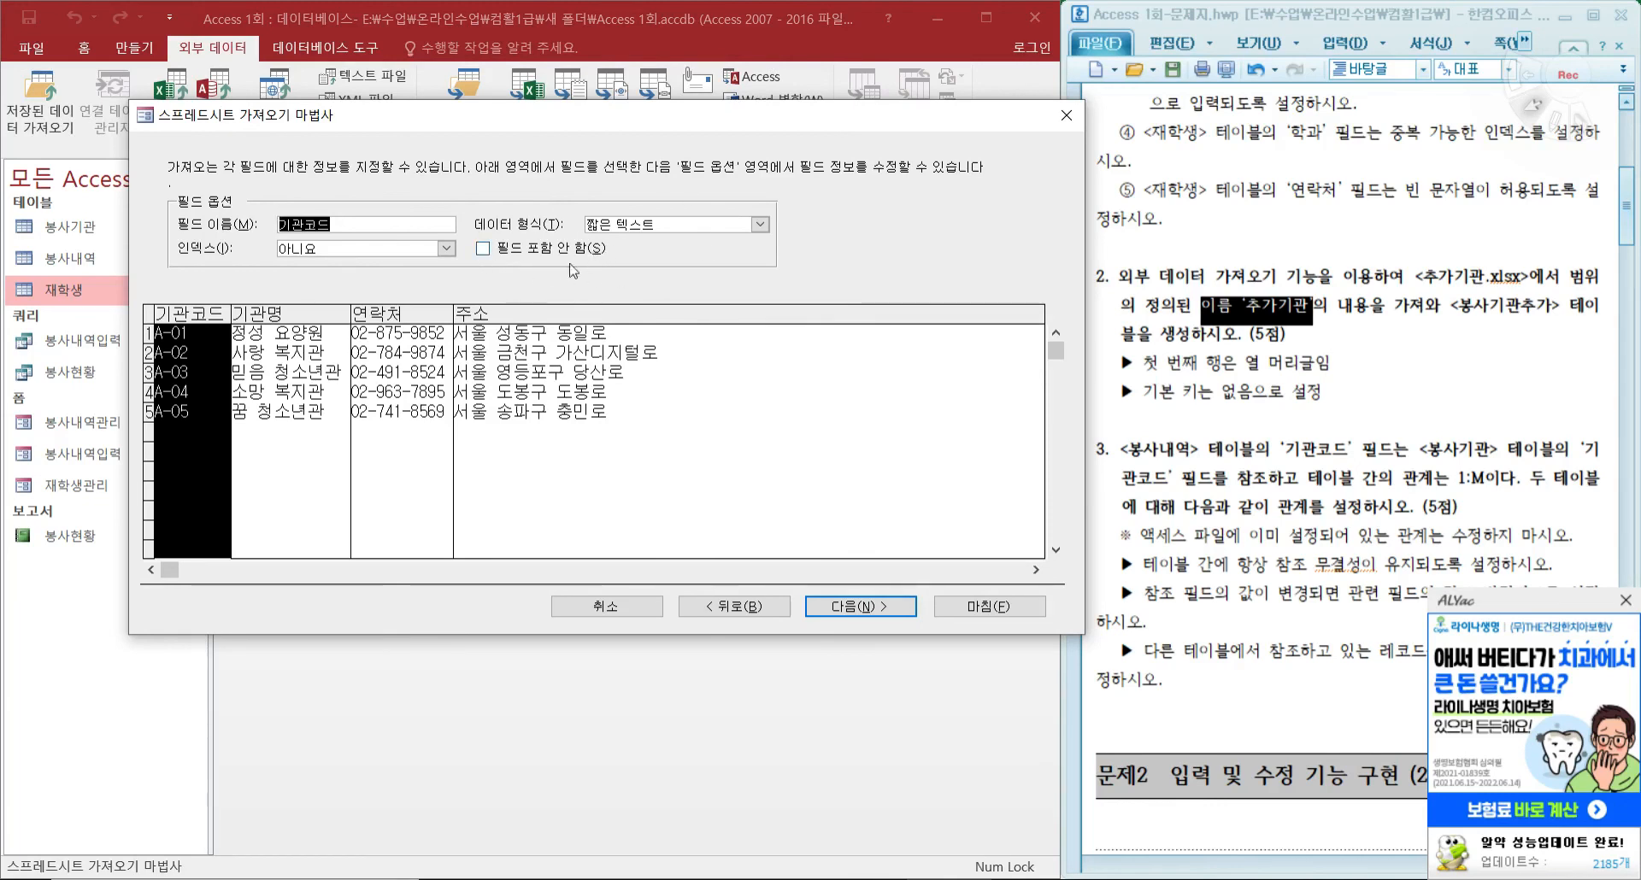
Keep the 주소 field included in the import and choose 기본 키 없음 for the new table.
left_click(477, 317)
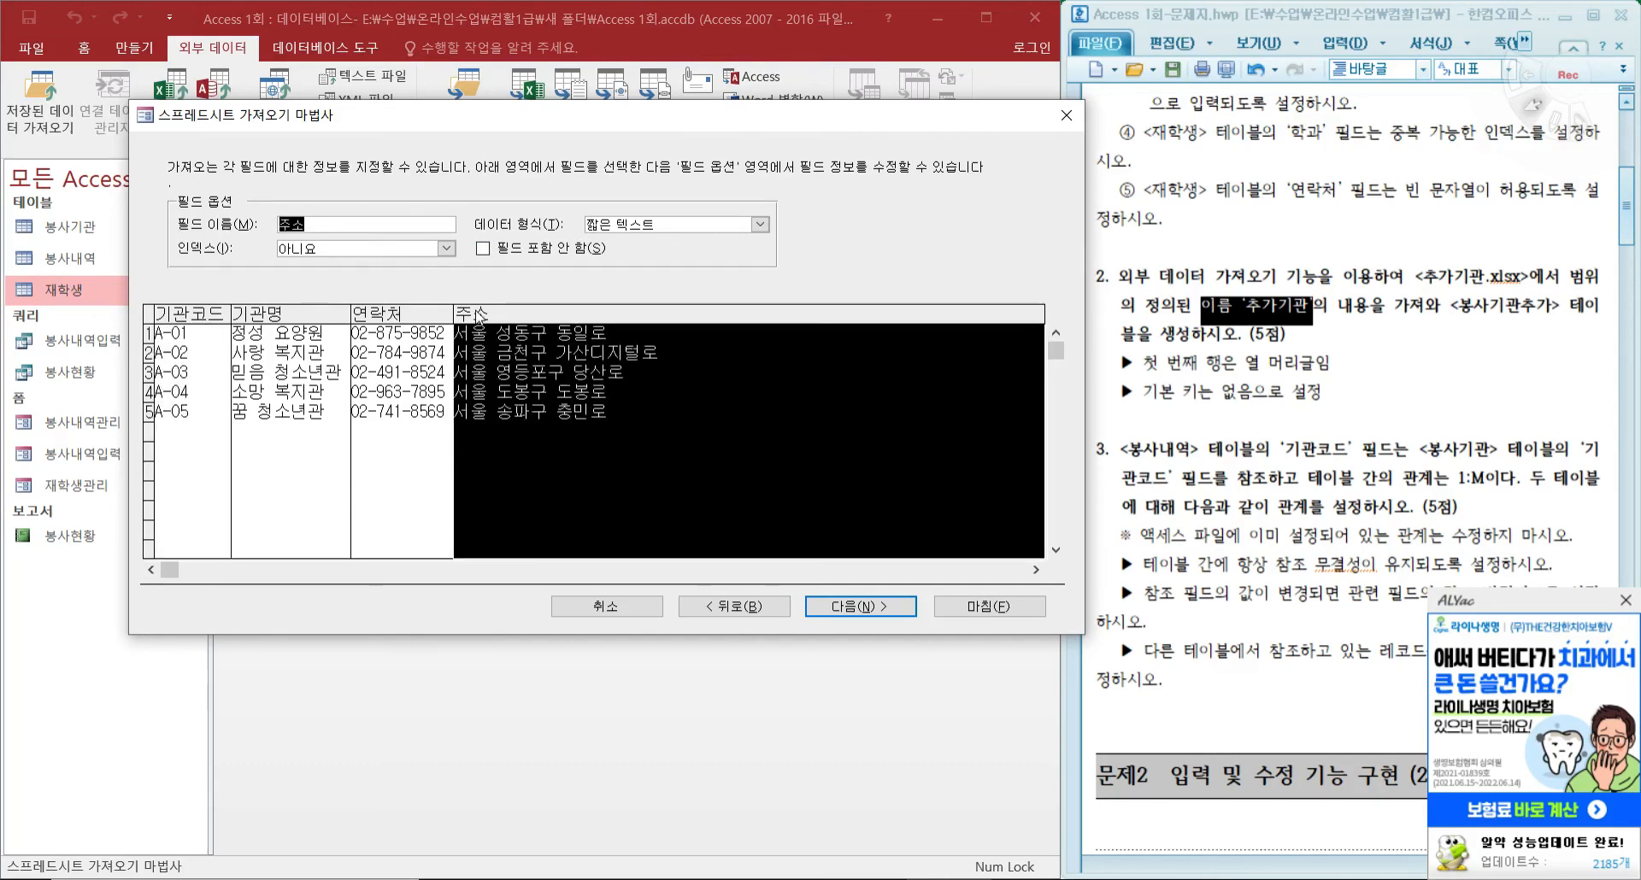
left_click(484, 249)
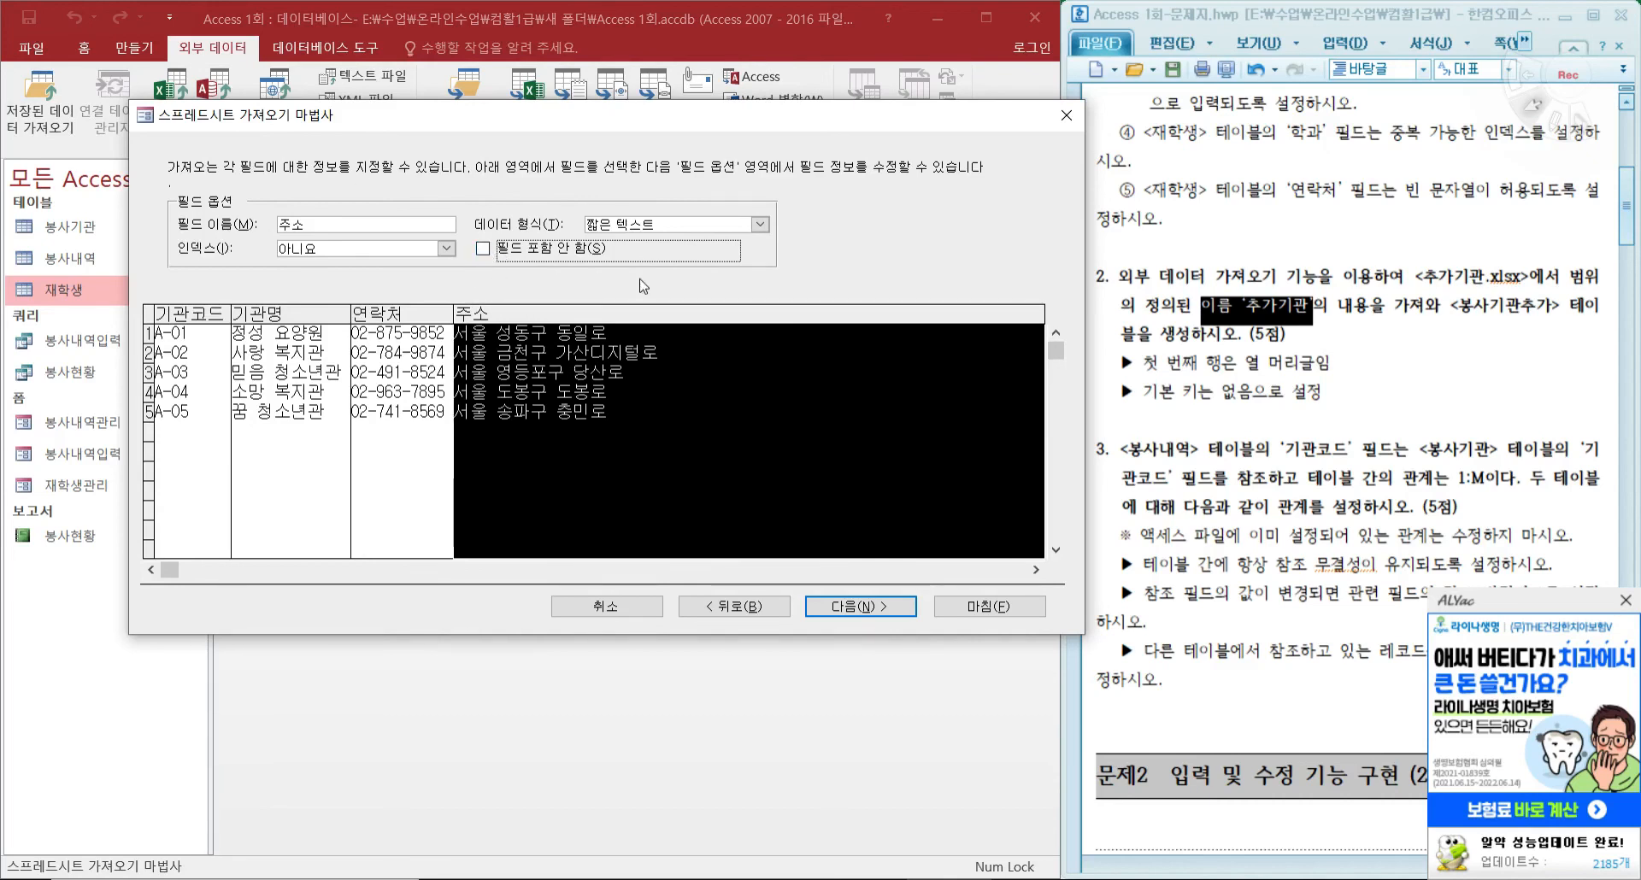
left_click(870, 608)
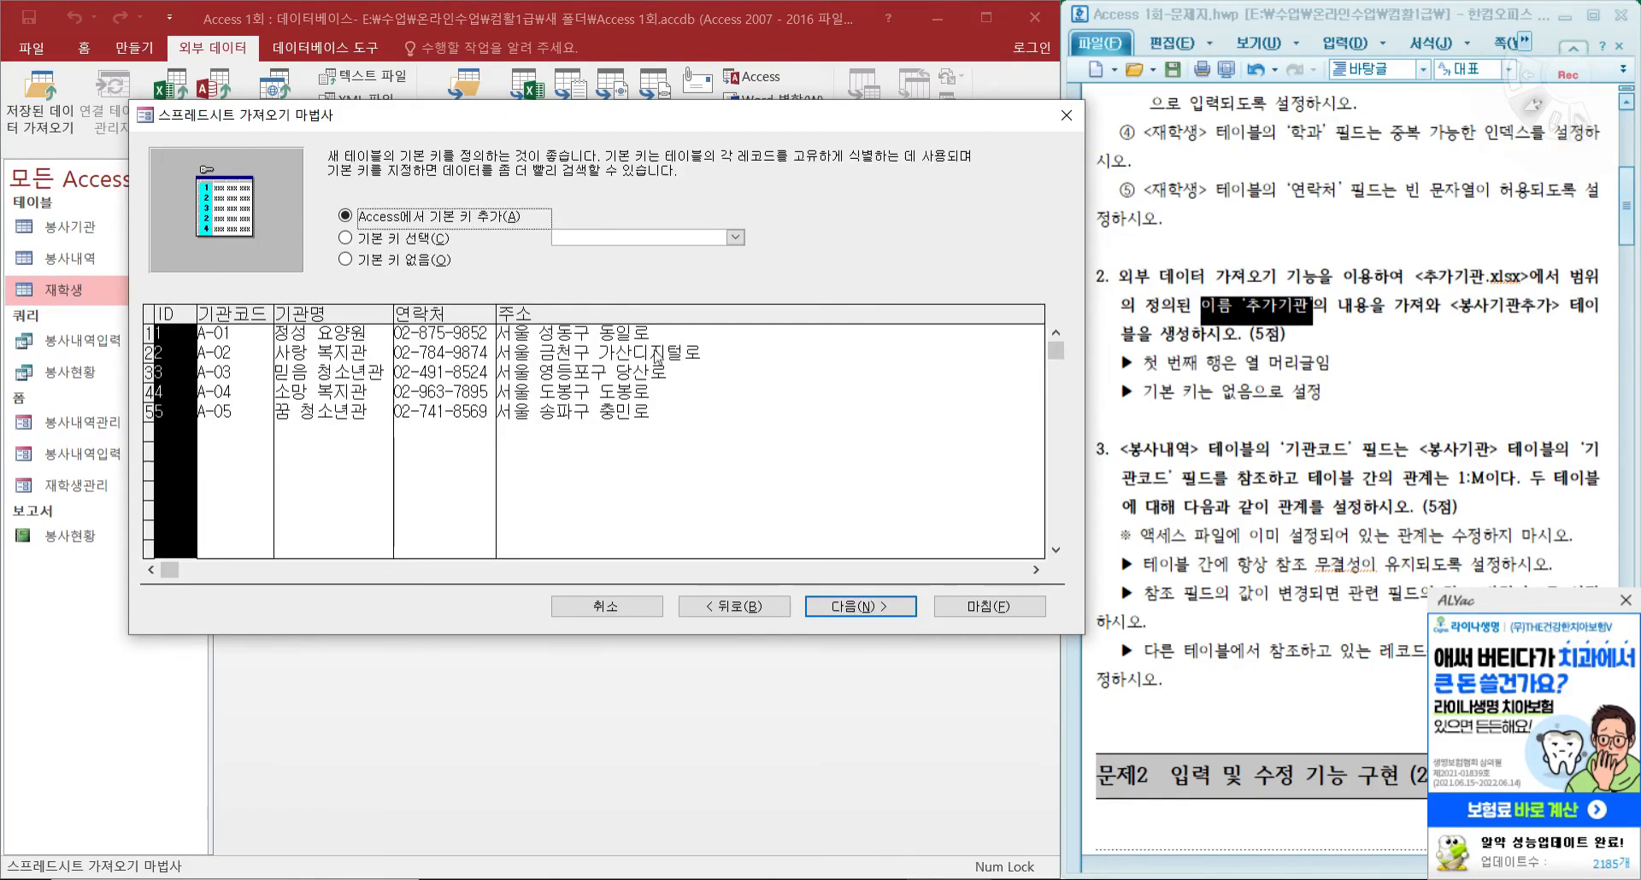
left_click(397, 264)
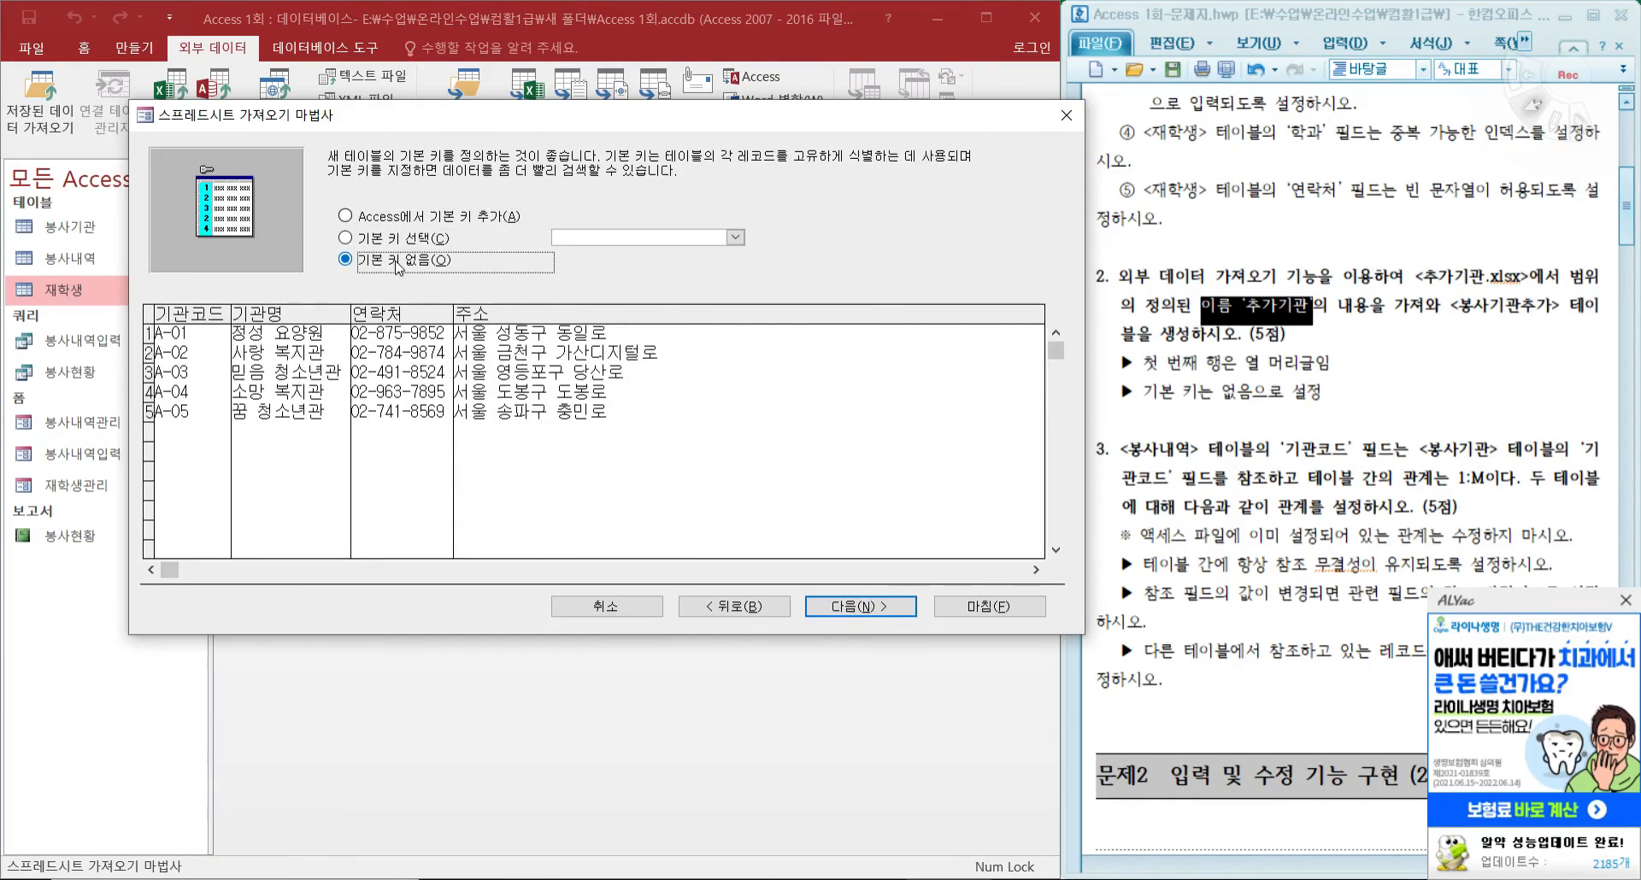
left_click(890, 617)
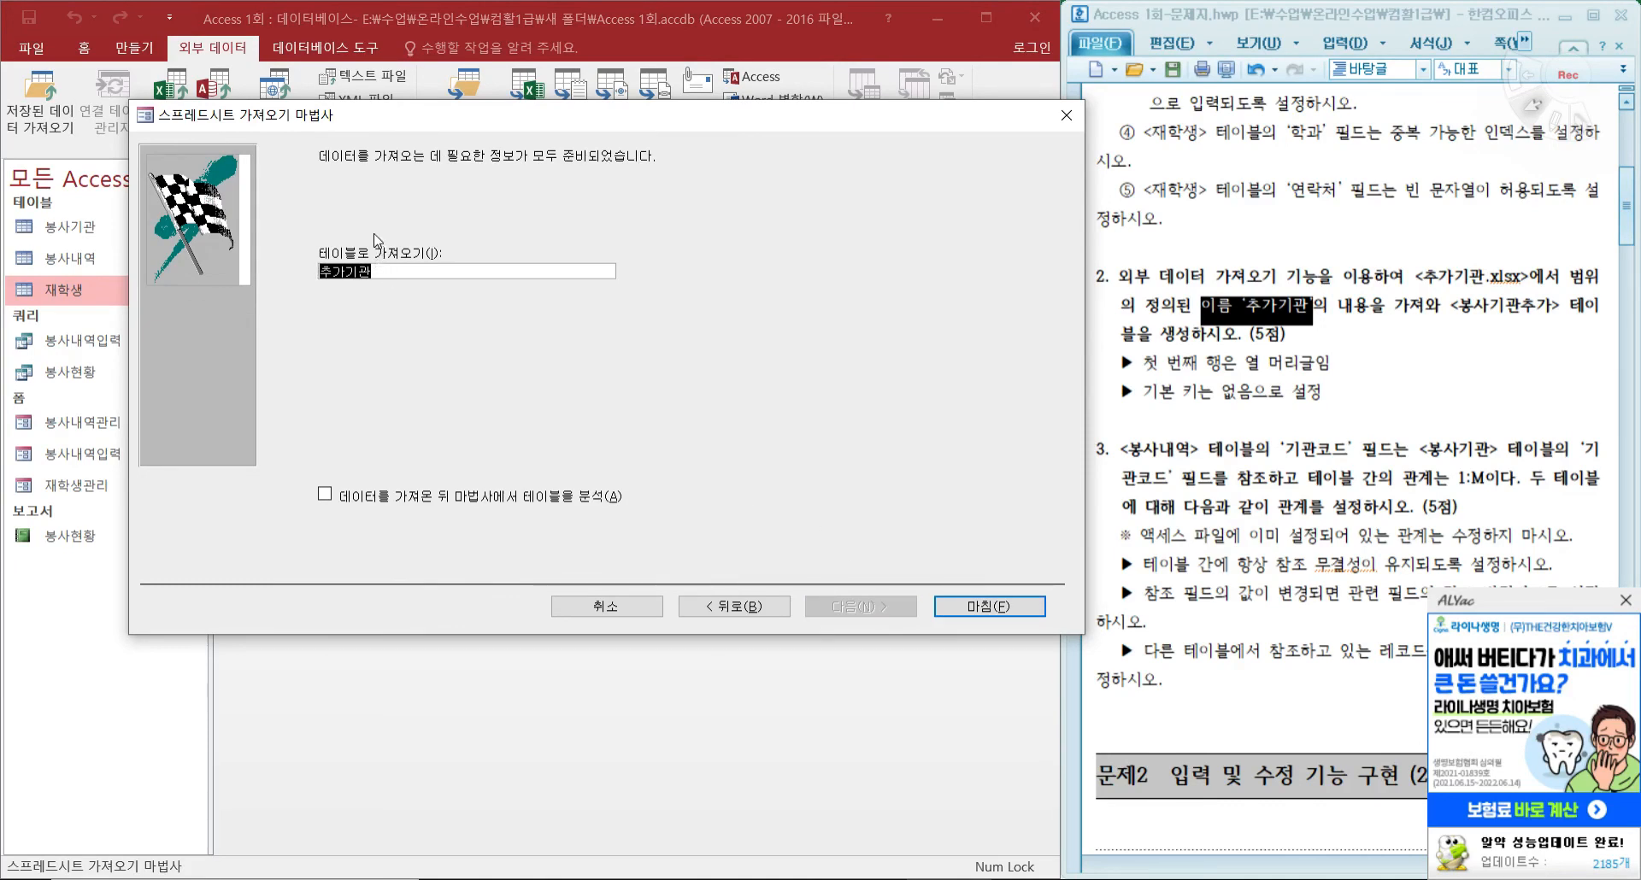
Name the imported table 봉사기관추가, finish the import without saving the import steps, and select the new table.
key("ctrl+v")
left_click(999, 612)
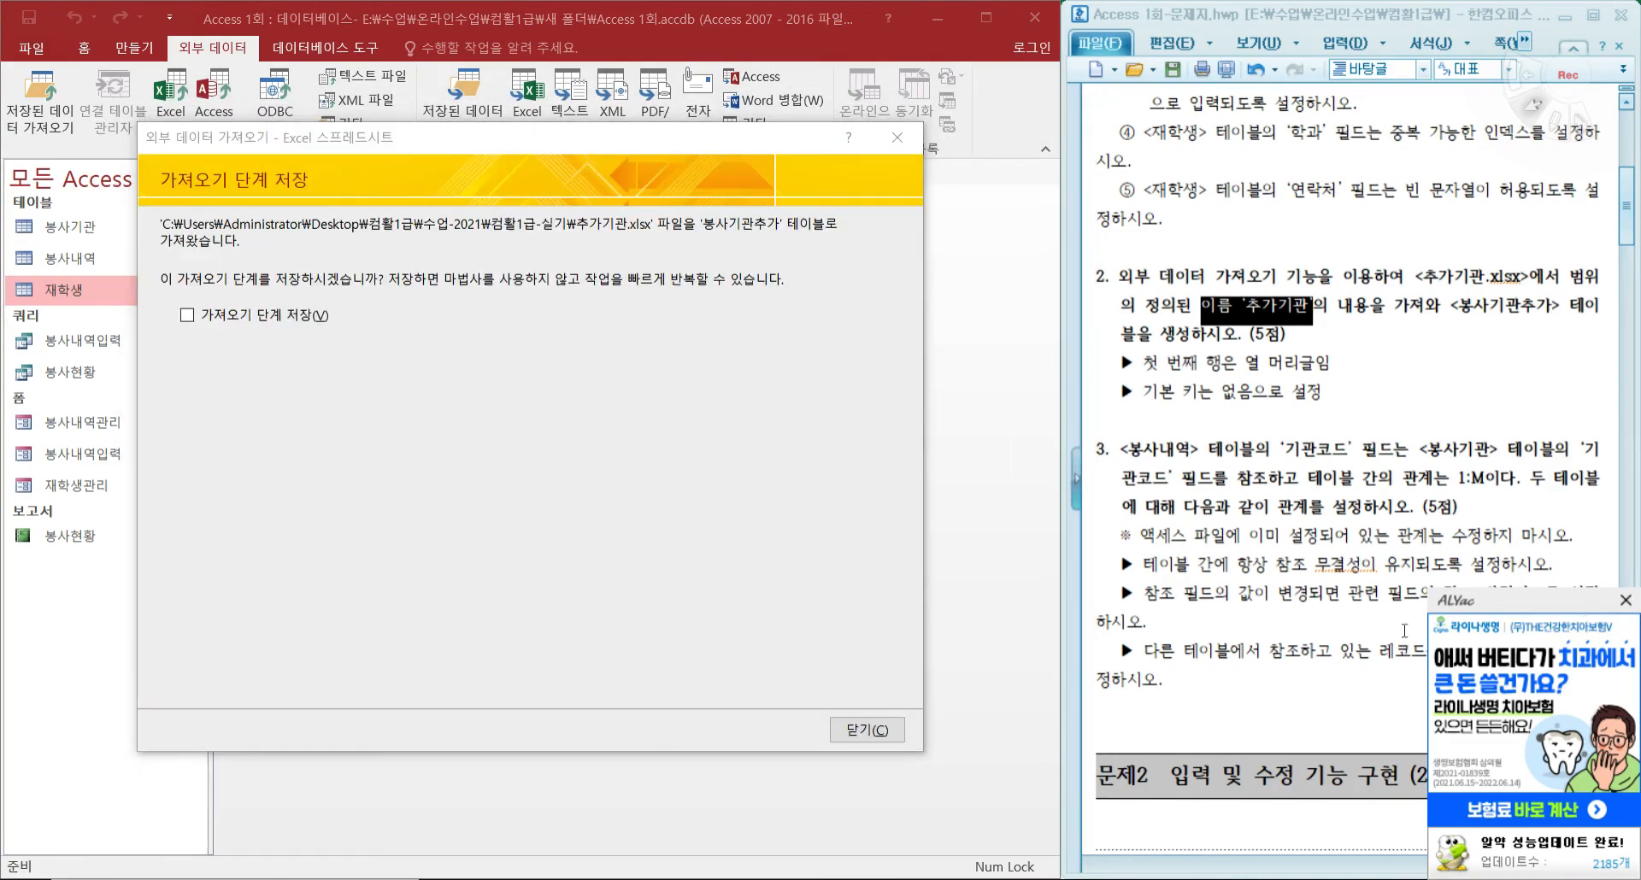
left_click(1625, 600)
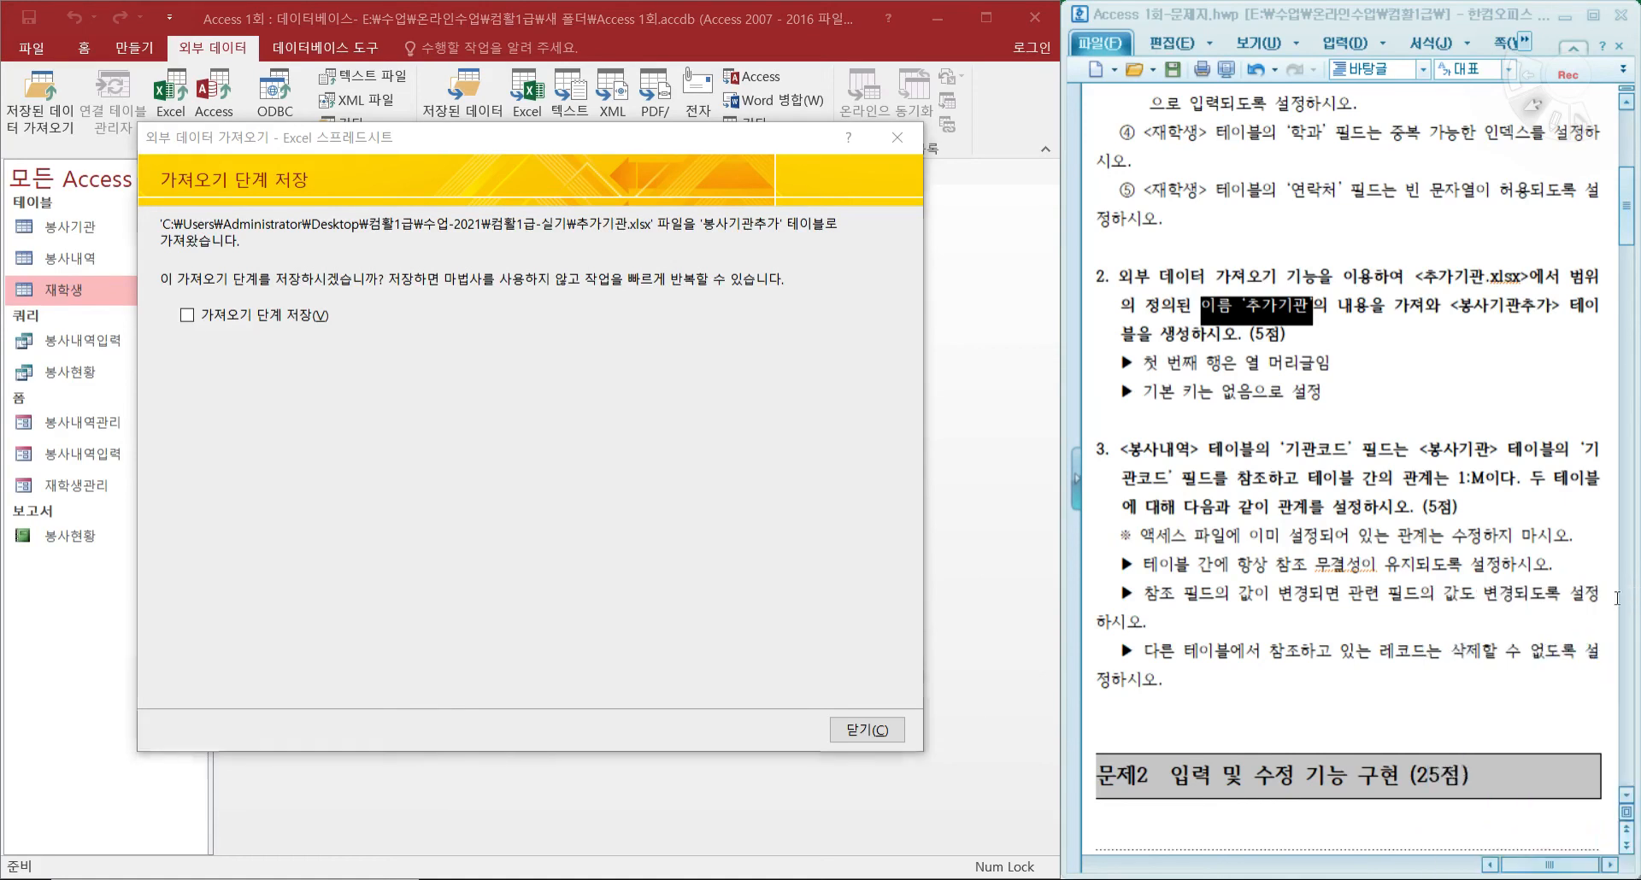
left_click(880, 723)
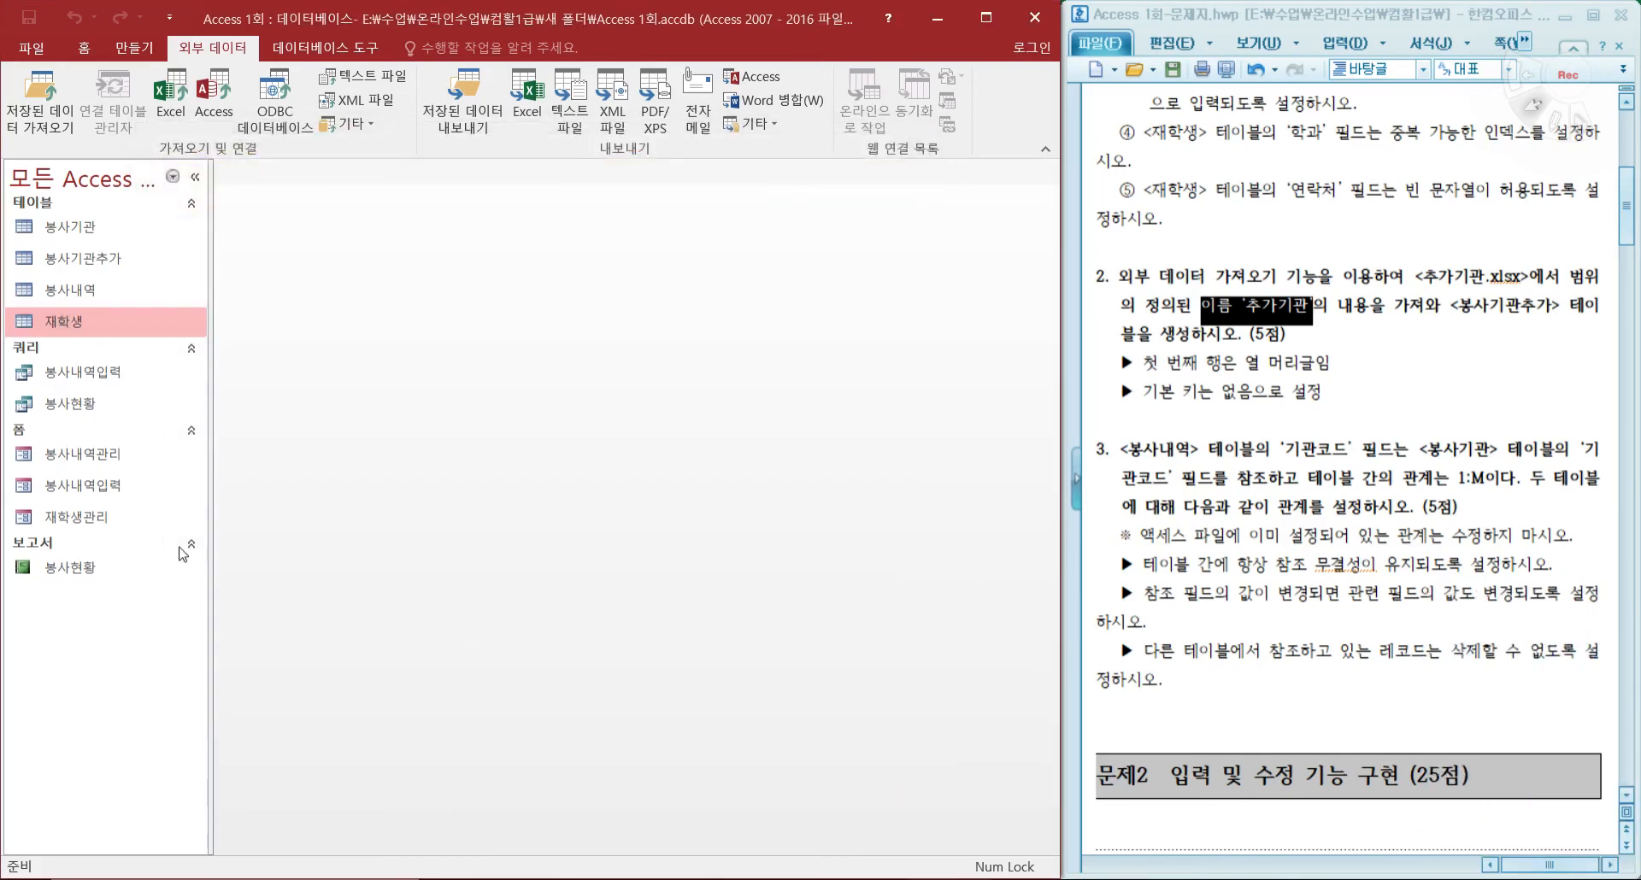
left_click(77, 261)
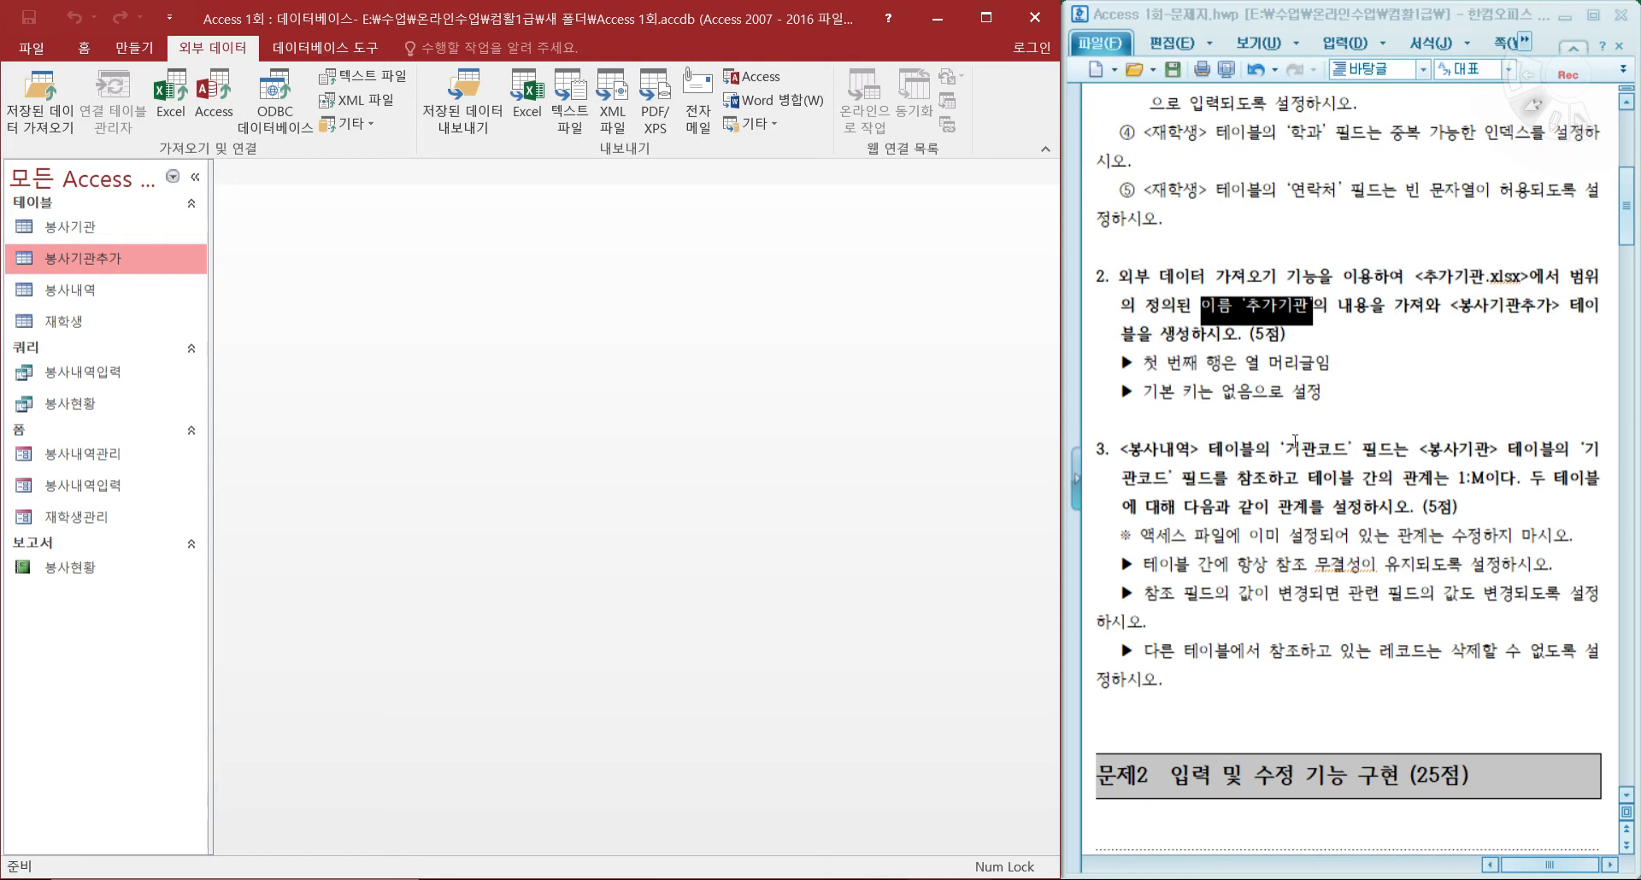
Consult the relationship task in the exam sheet and add the 봉사기관 table to the database's relationships layout.
left_click(1164, 463)
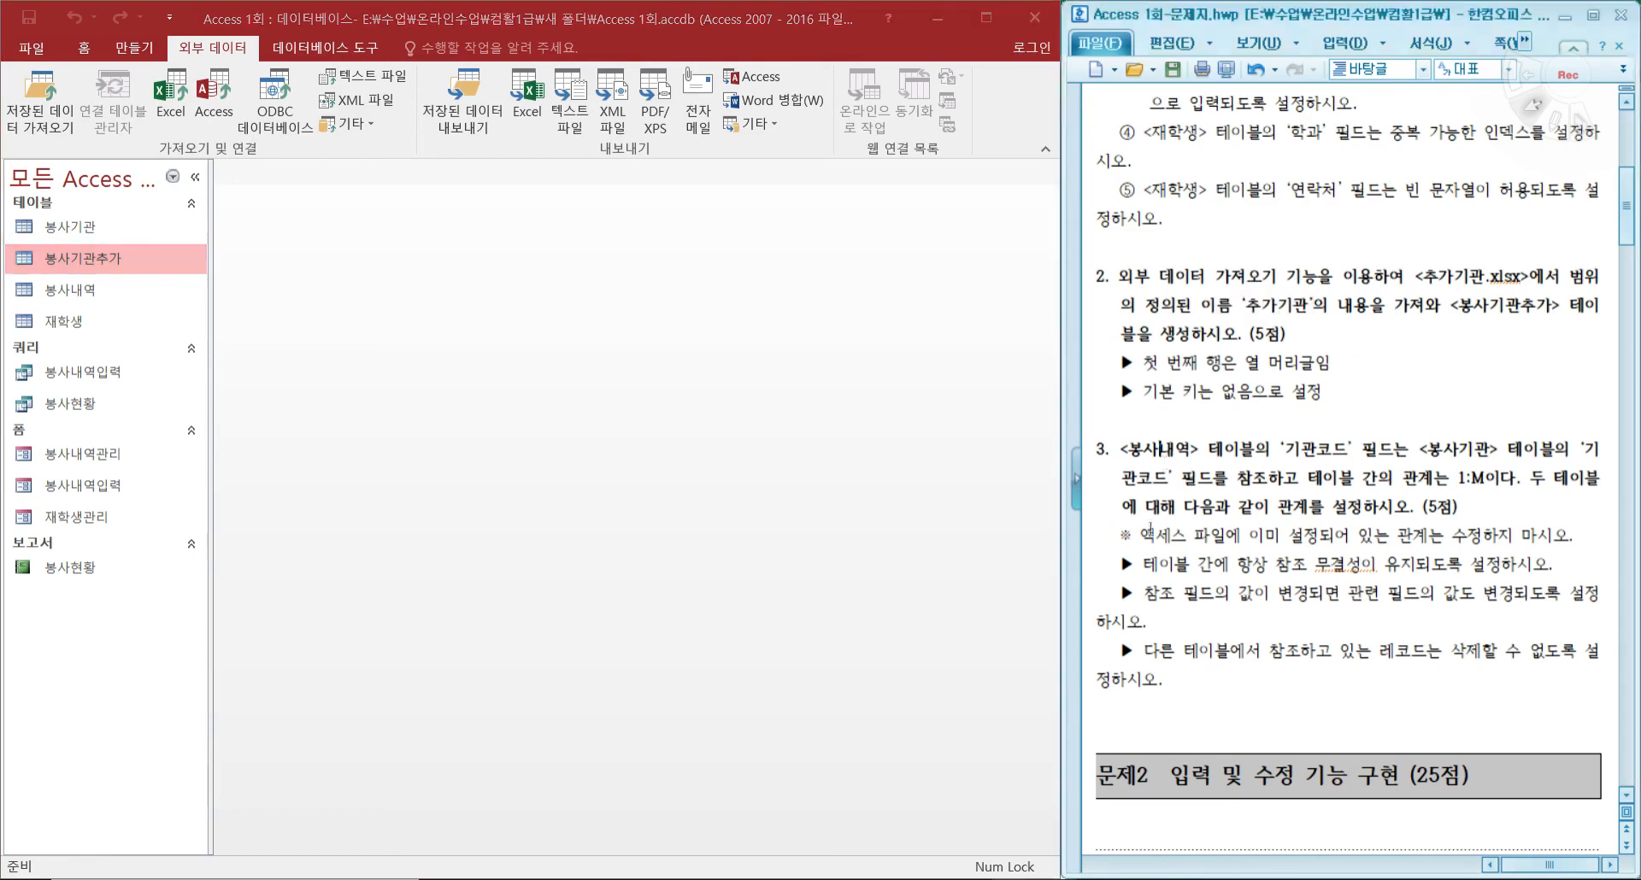
left_click_drag(1278, 506, 1358, 520)
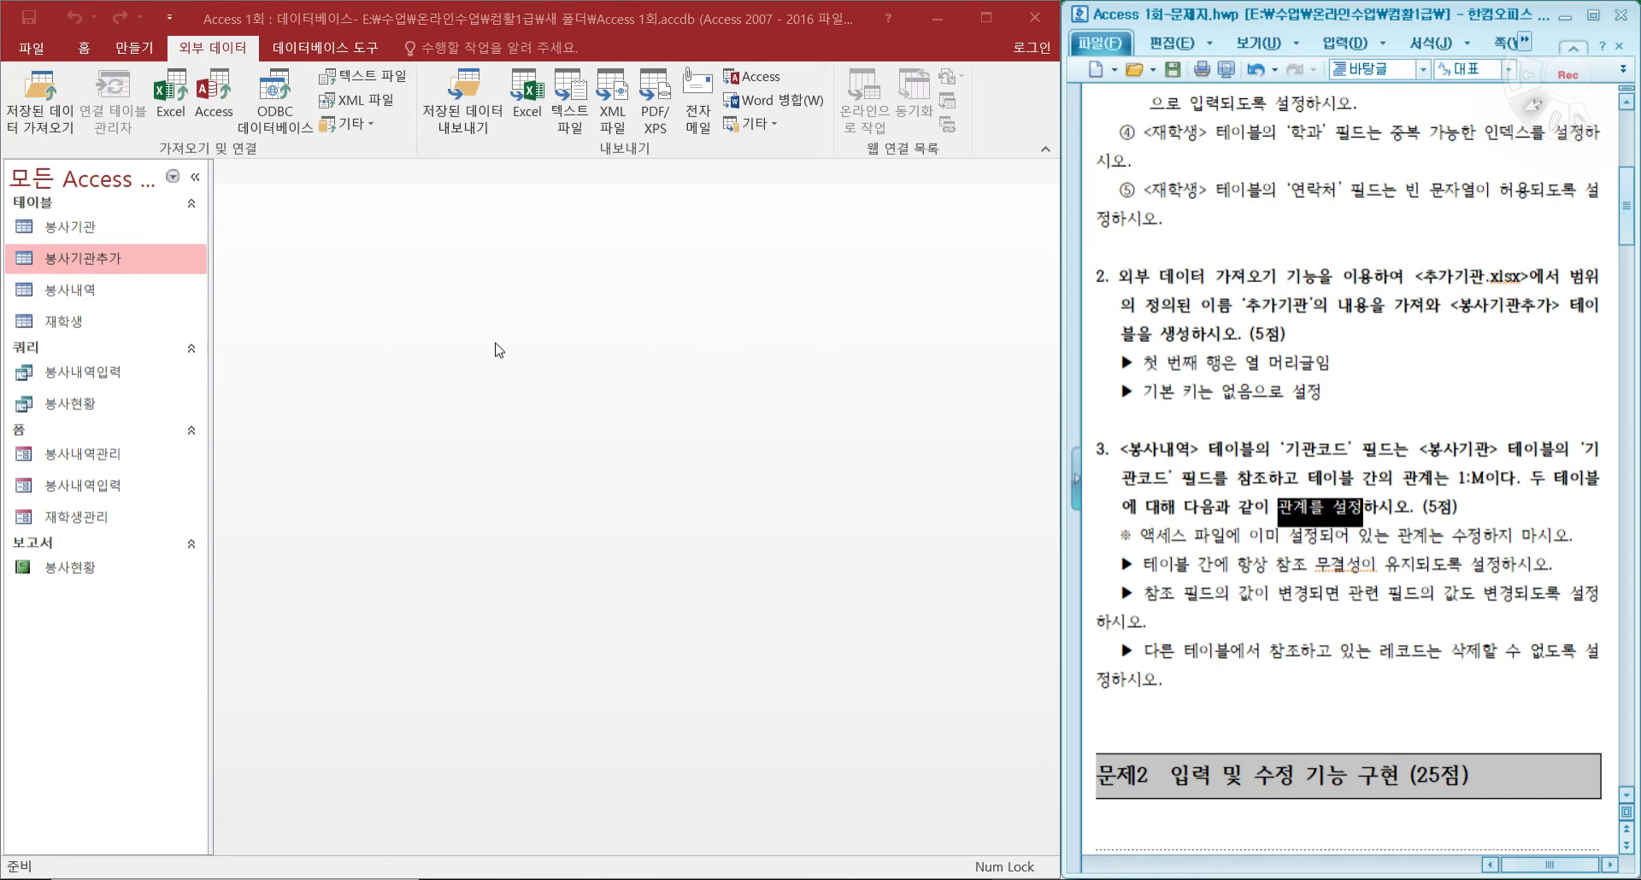
left_click(299, 53)
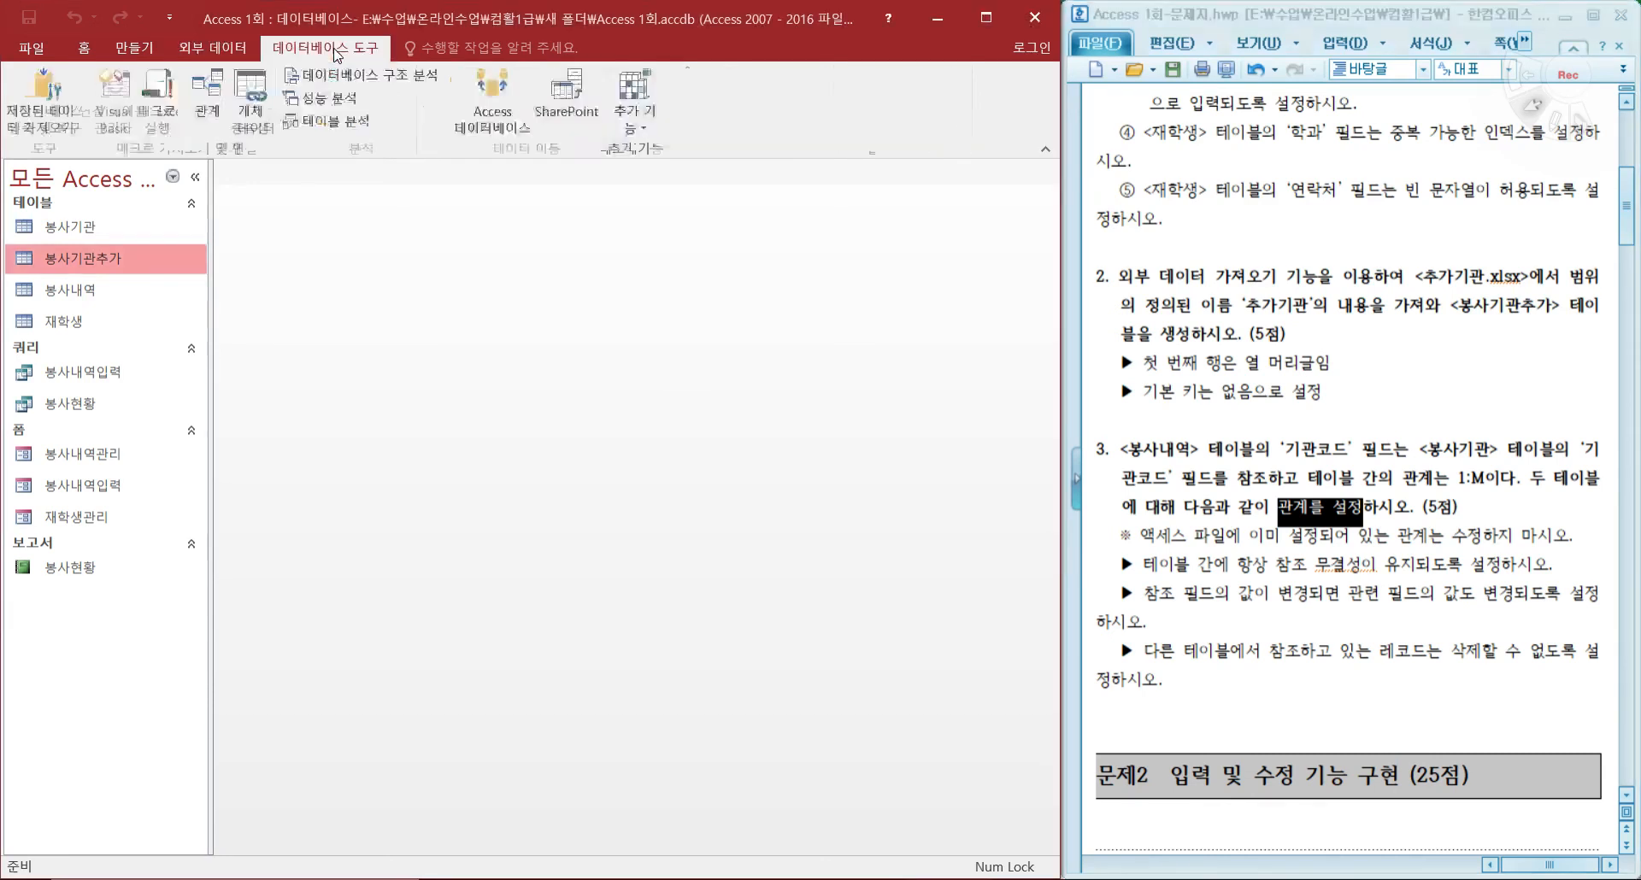
left_click(208, 101)
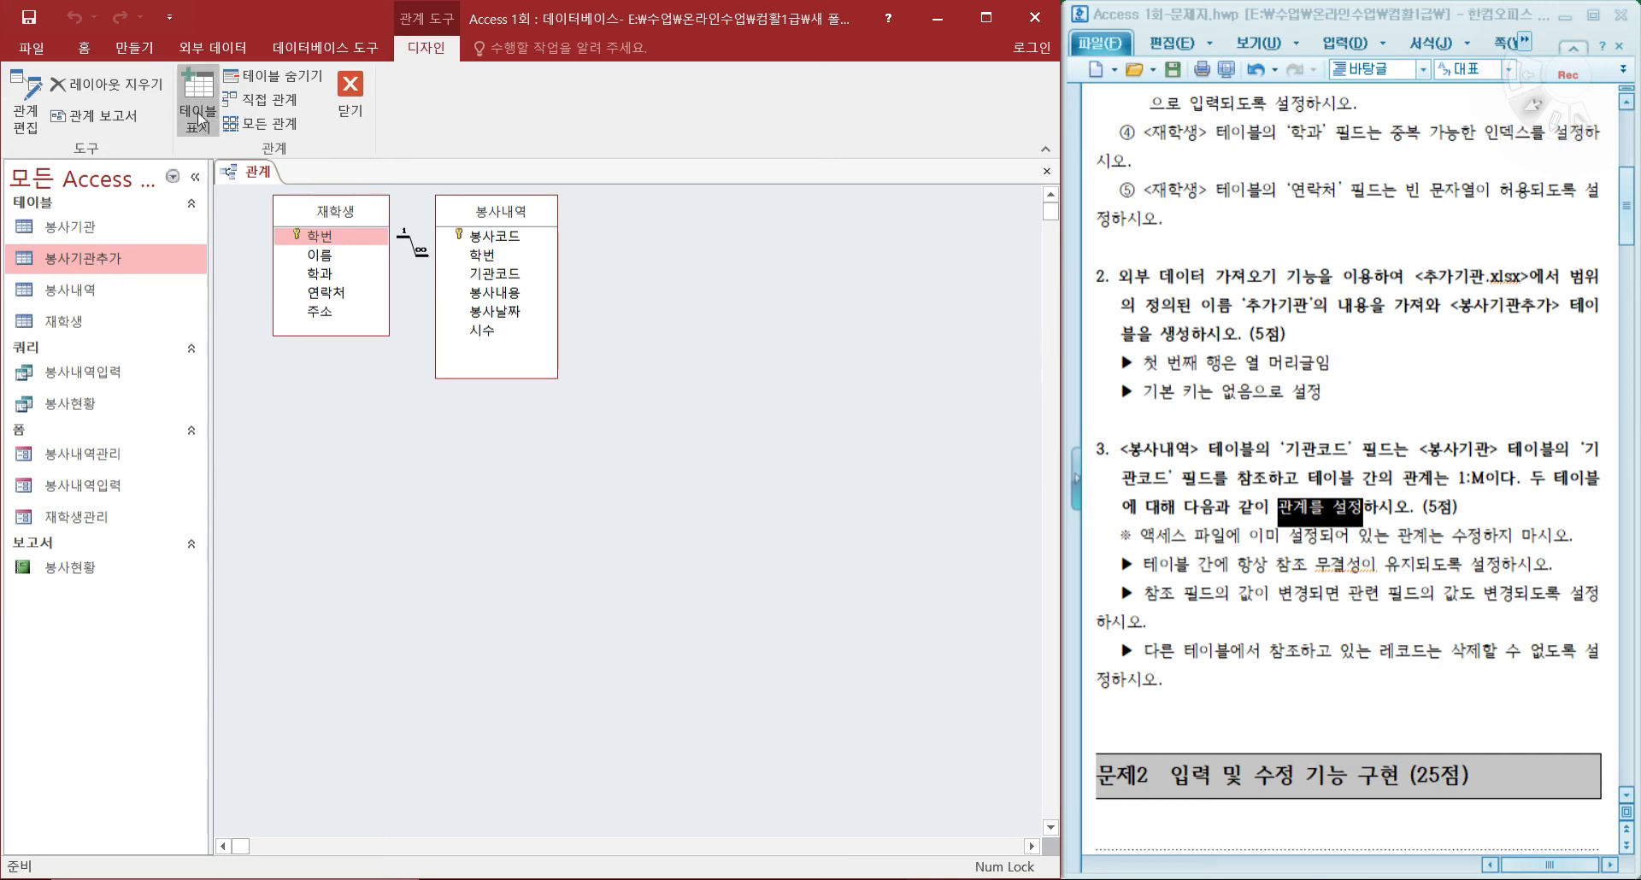
right_click(699, 282)
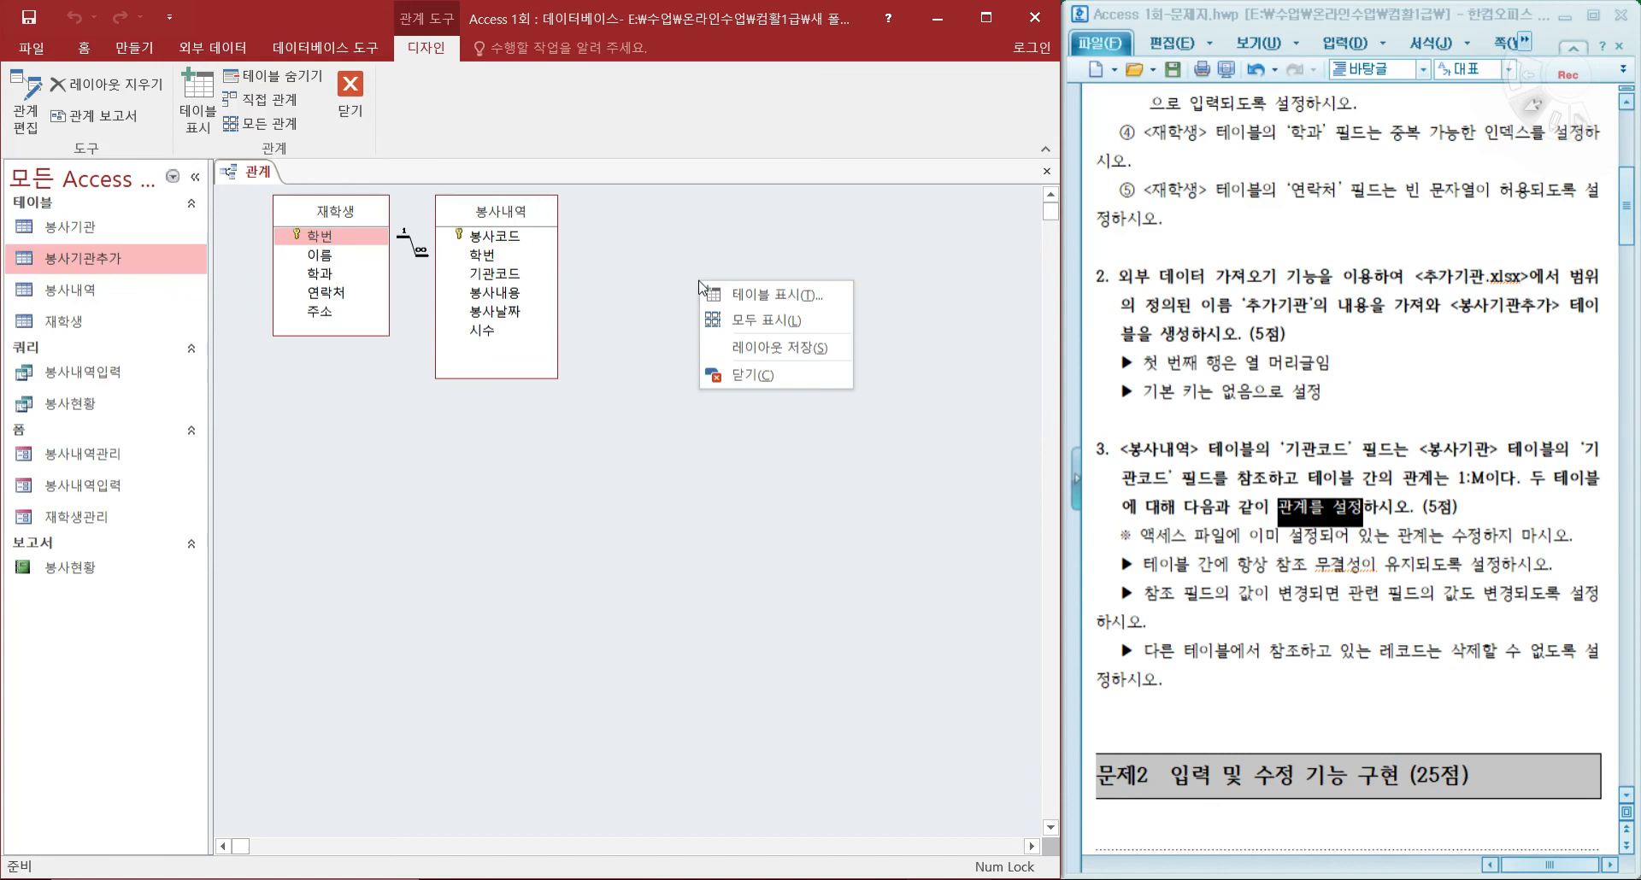
left_click(774, 294)
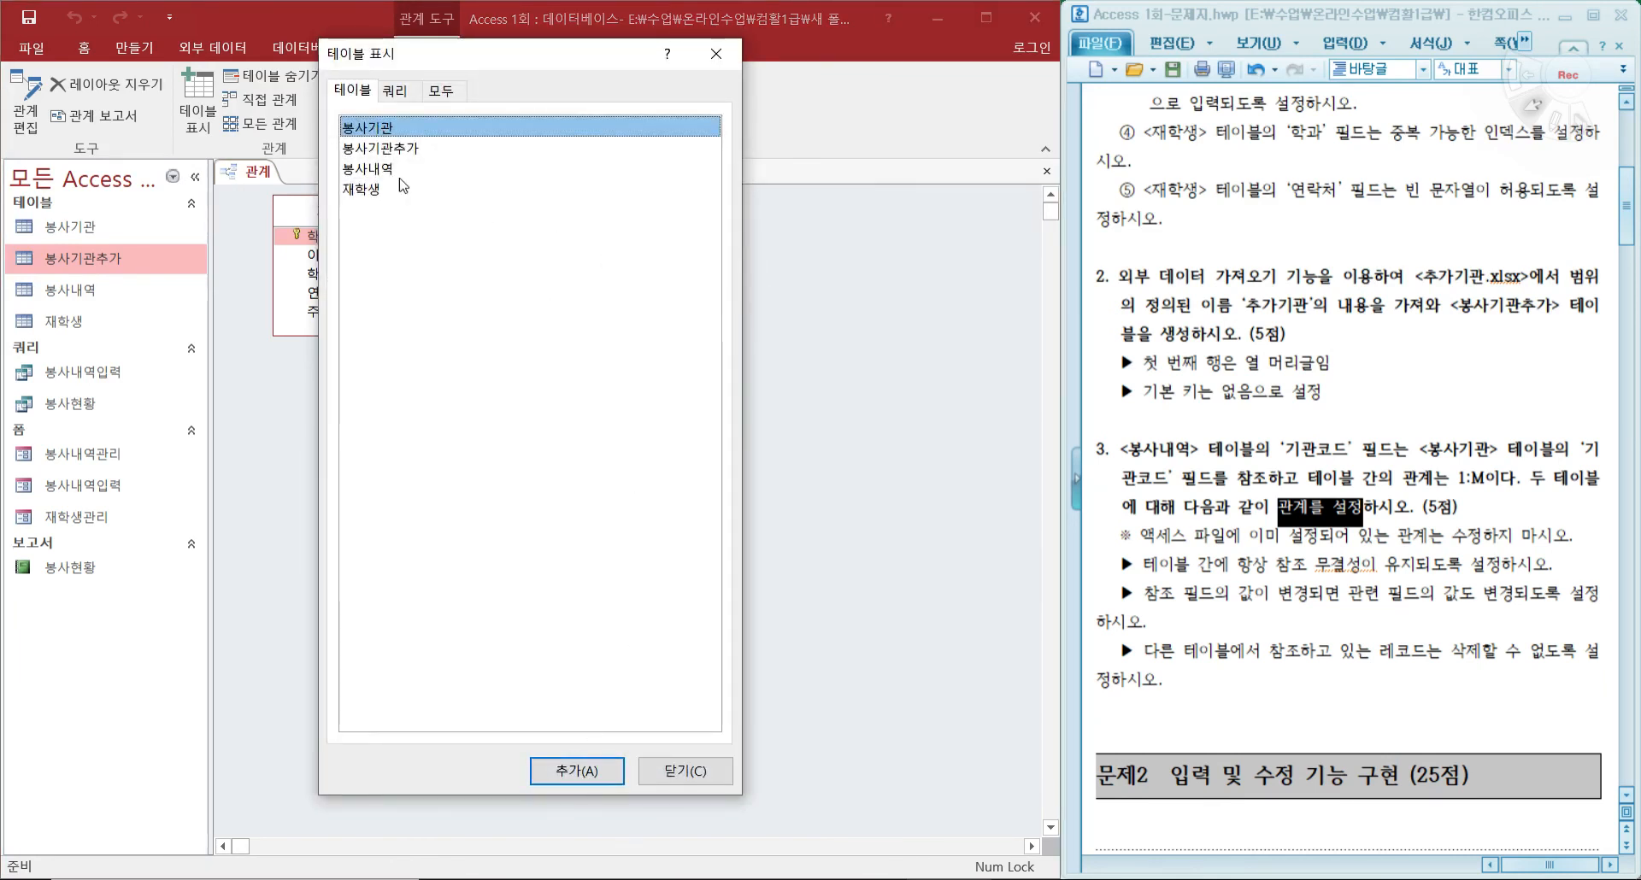
double_click(399, 130)
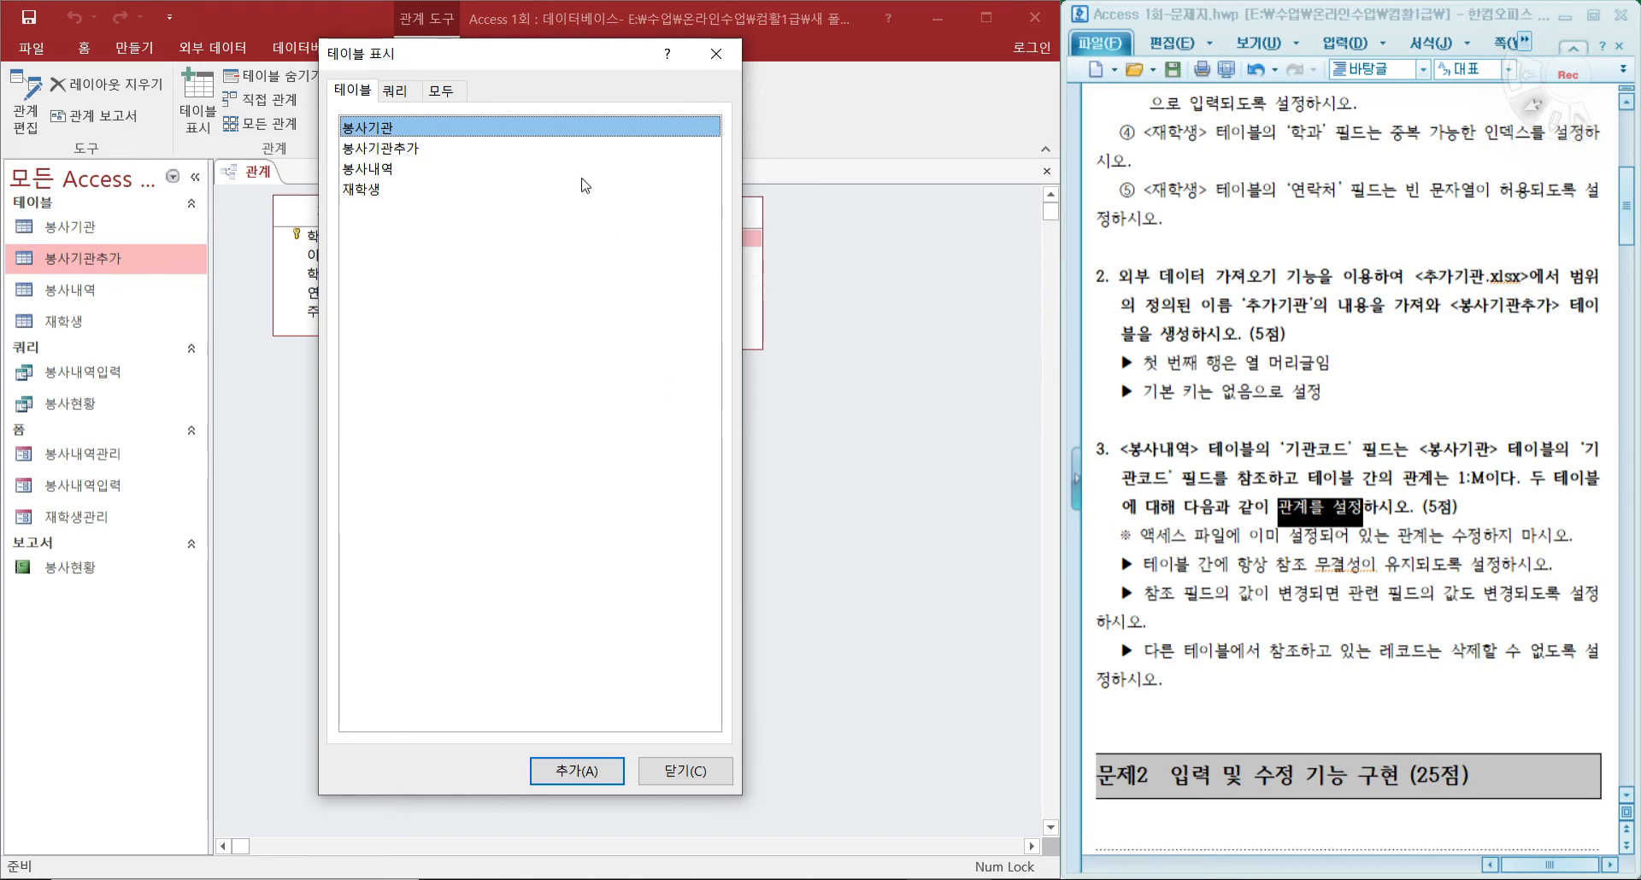
Add 봉사기관 to the relationships layout a second time, close the table list and remove the duplicate.
left_click_drag(553, 64, 541, 65)
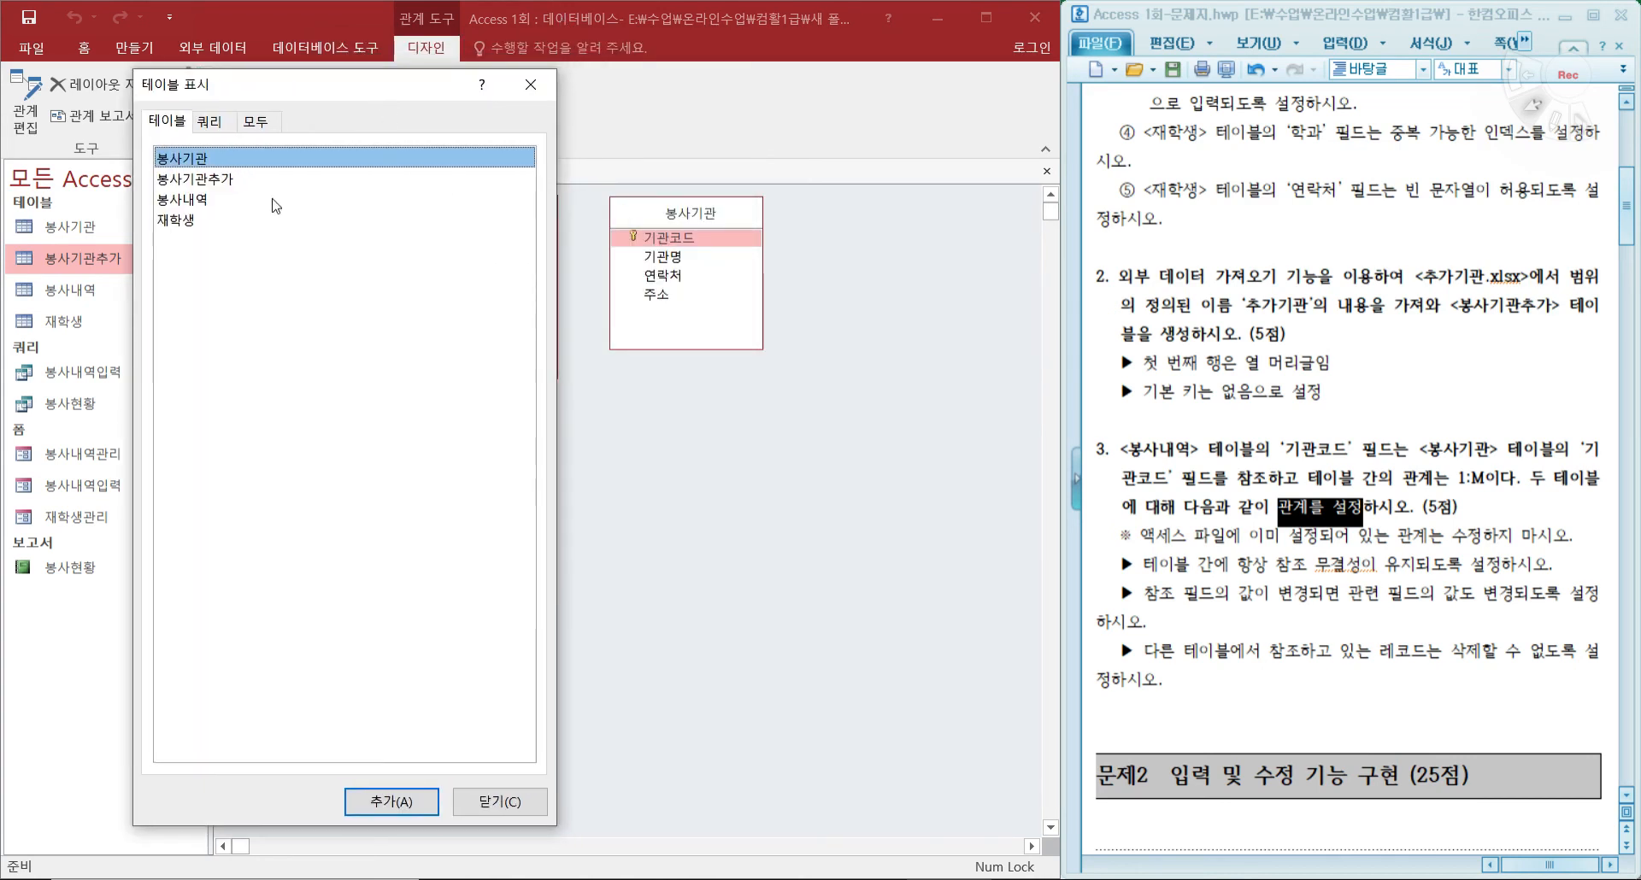
double_click(243, 162)
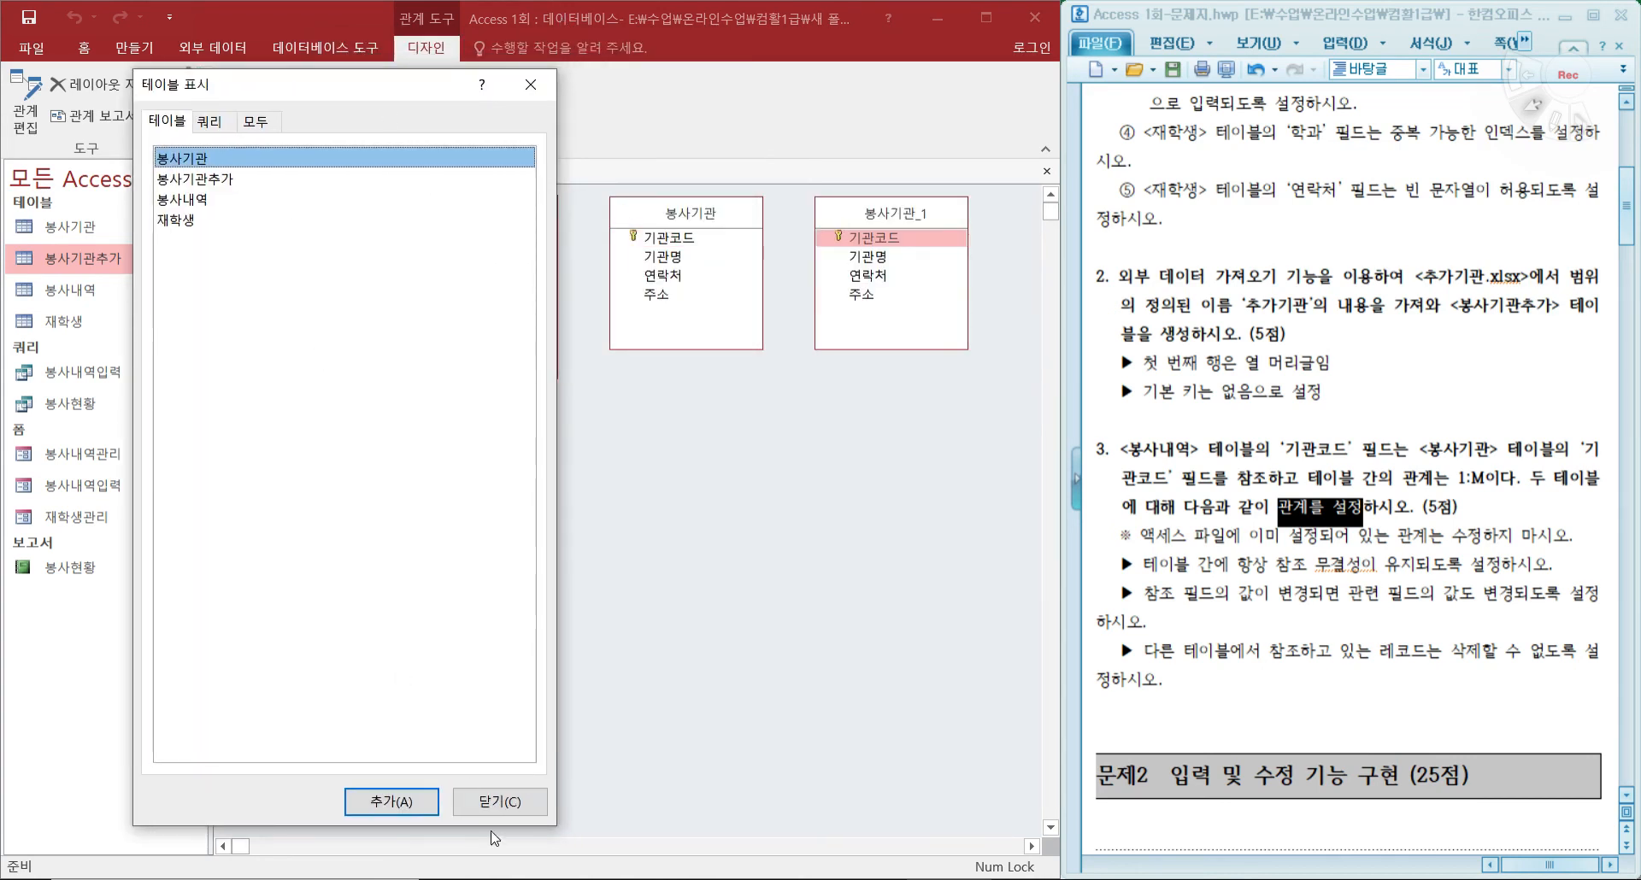
left_click(500, 802)
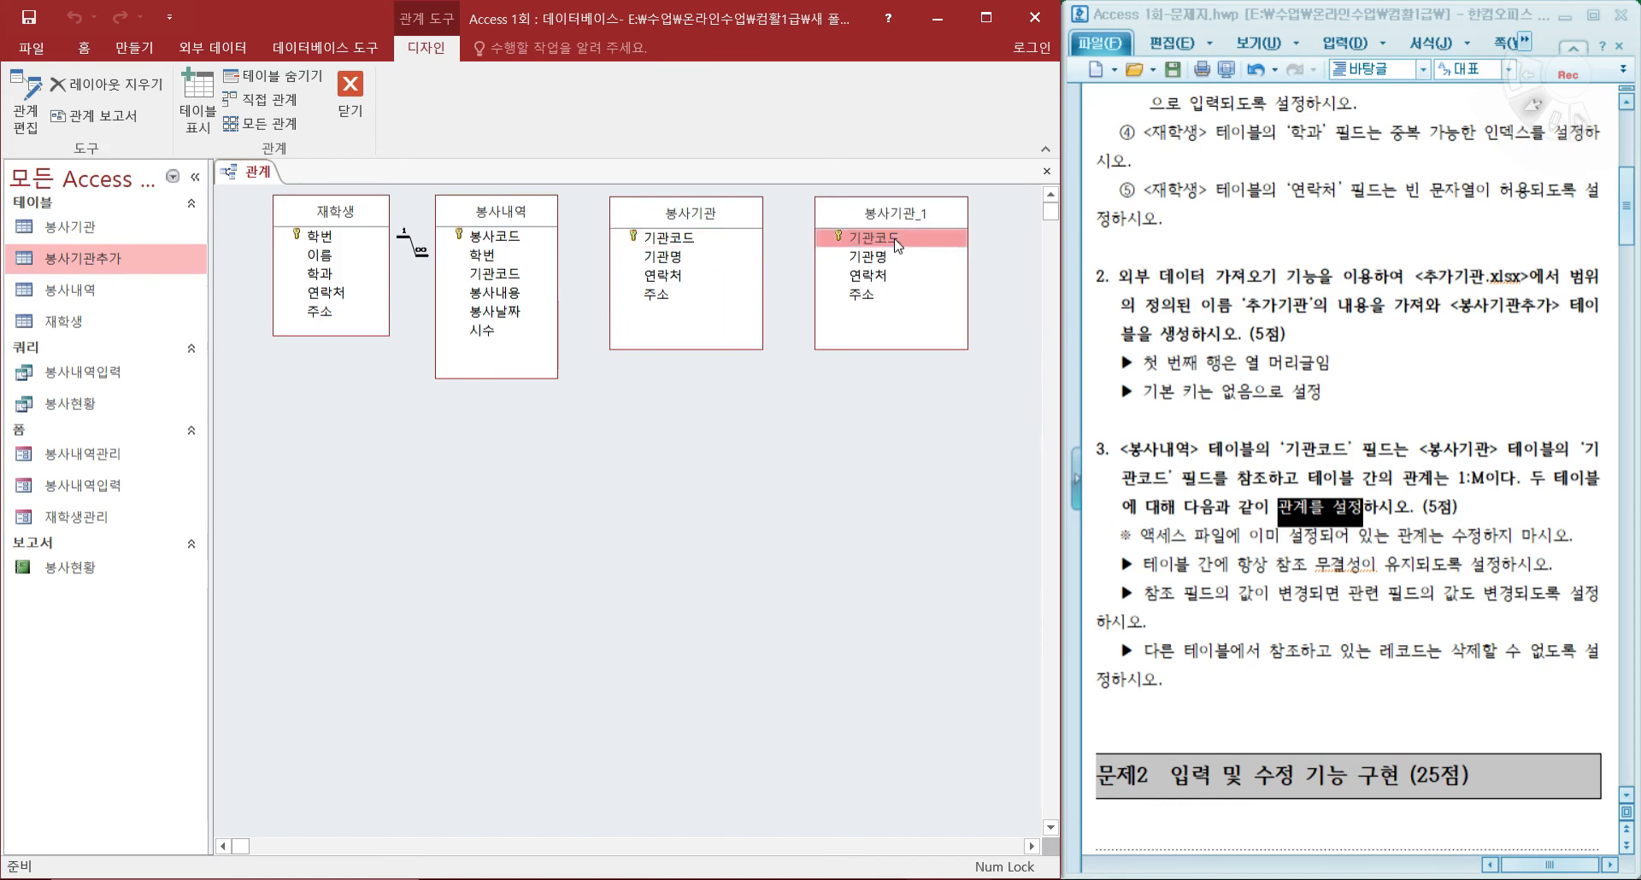
key("Delete")
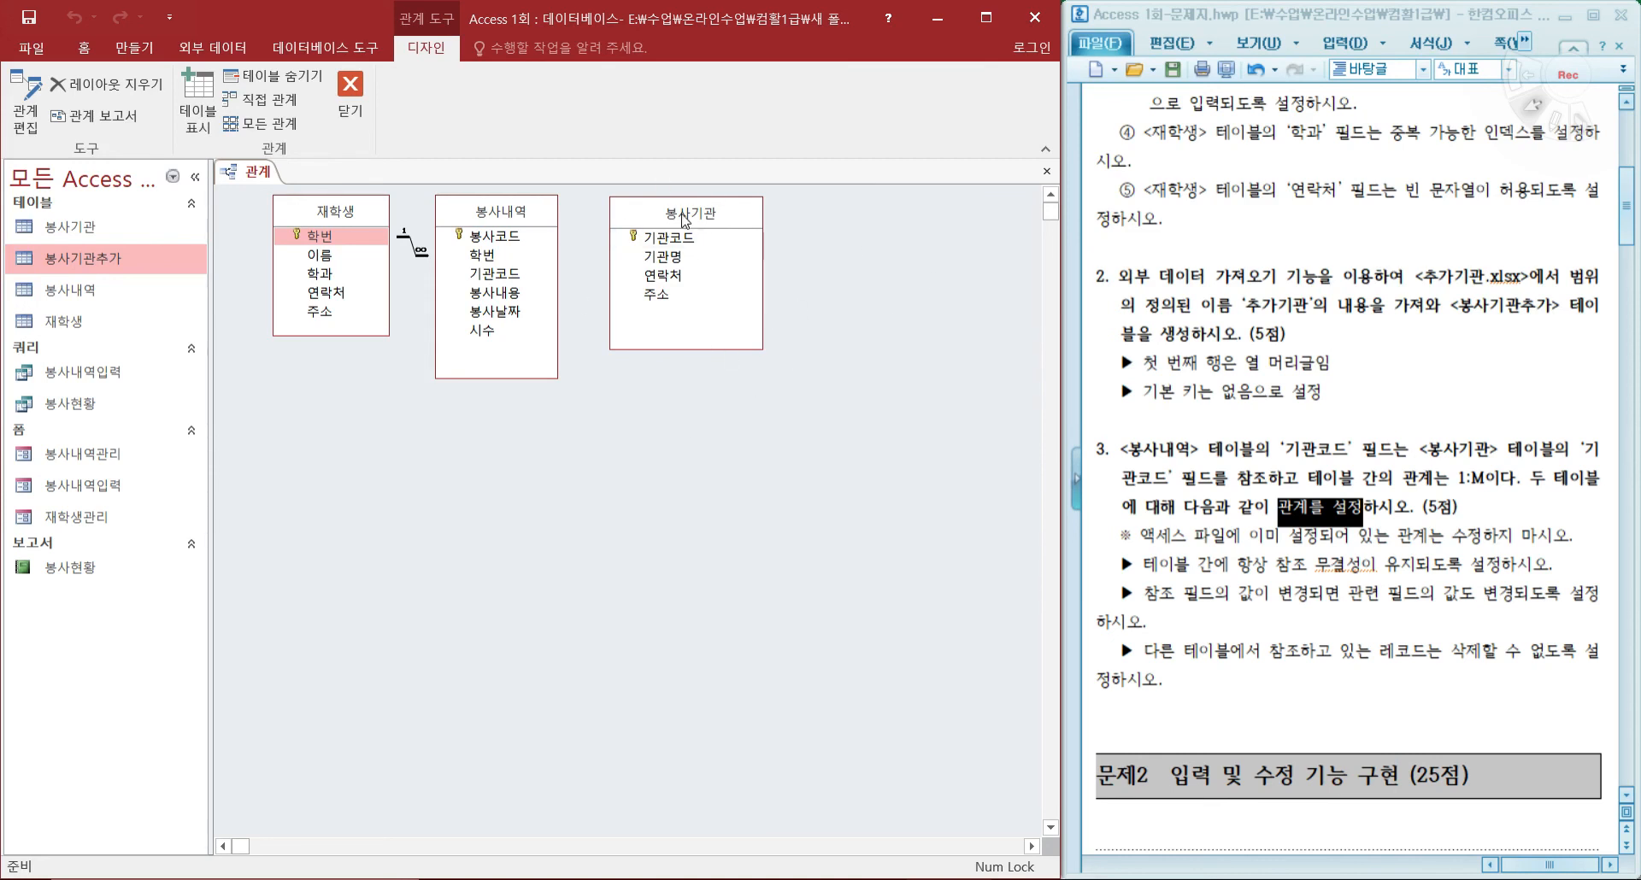
Align 봉사기관 beside 봉사내역 and link the 기관코드 field of 봉사내역 to 기관코드 in 봉사기관.
mouse_move(681, 217)
left_mouse_down()
mouse_move(686, 384)
mouse_move(708, 219)
left_mouse_up()
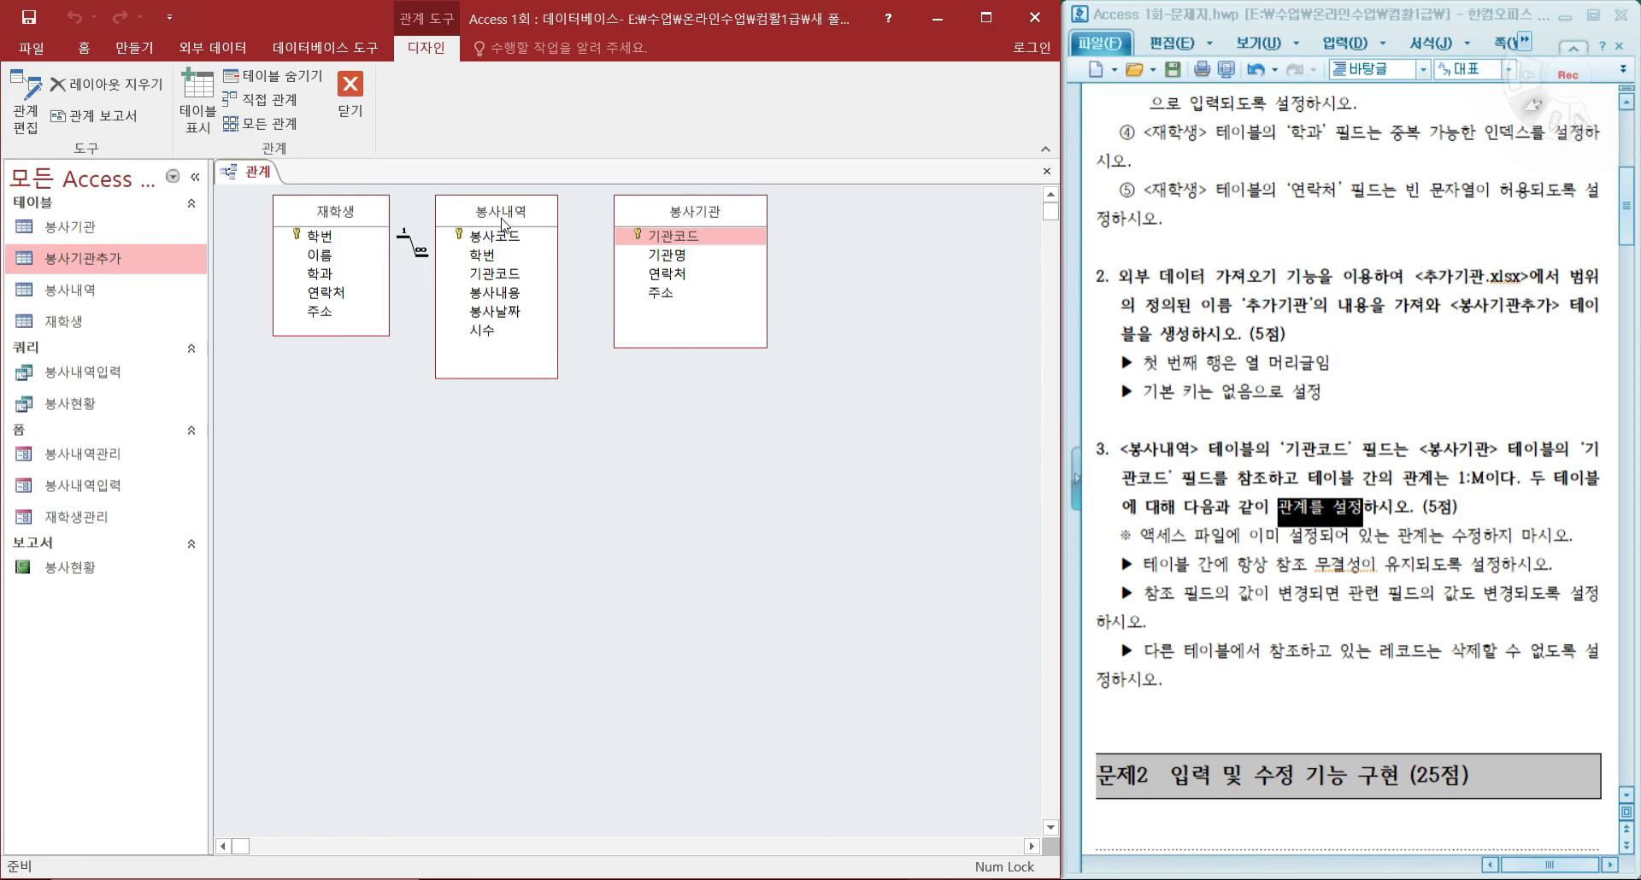
left_click(506, 275)
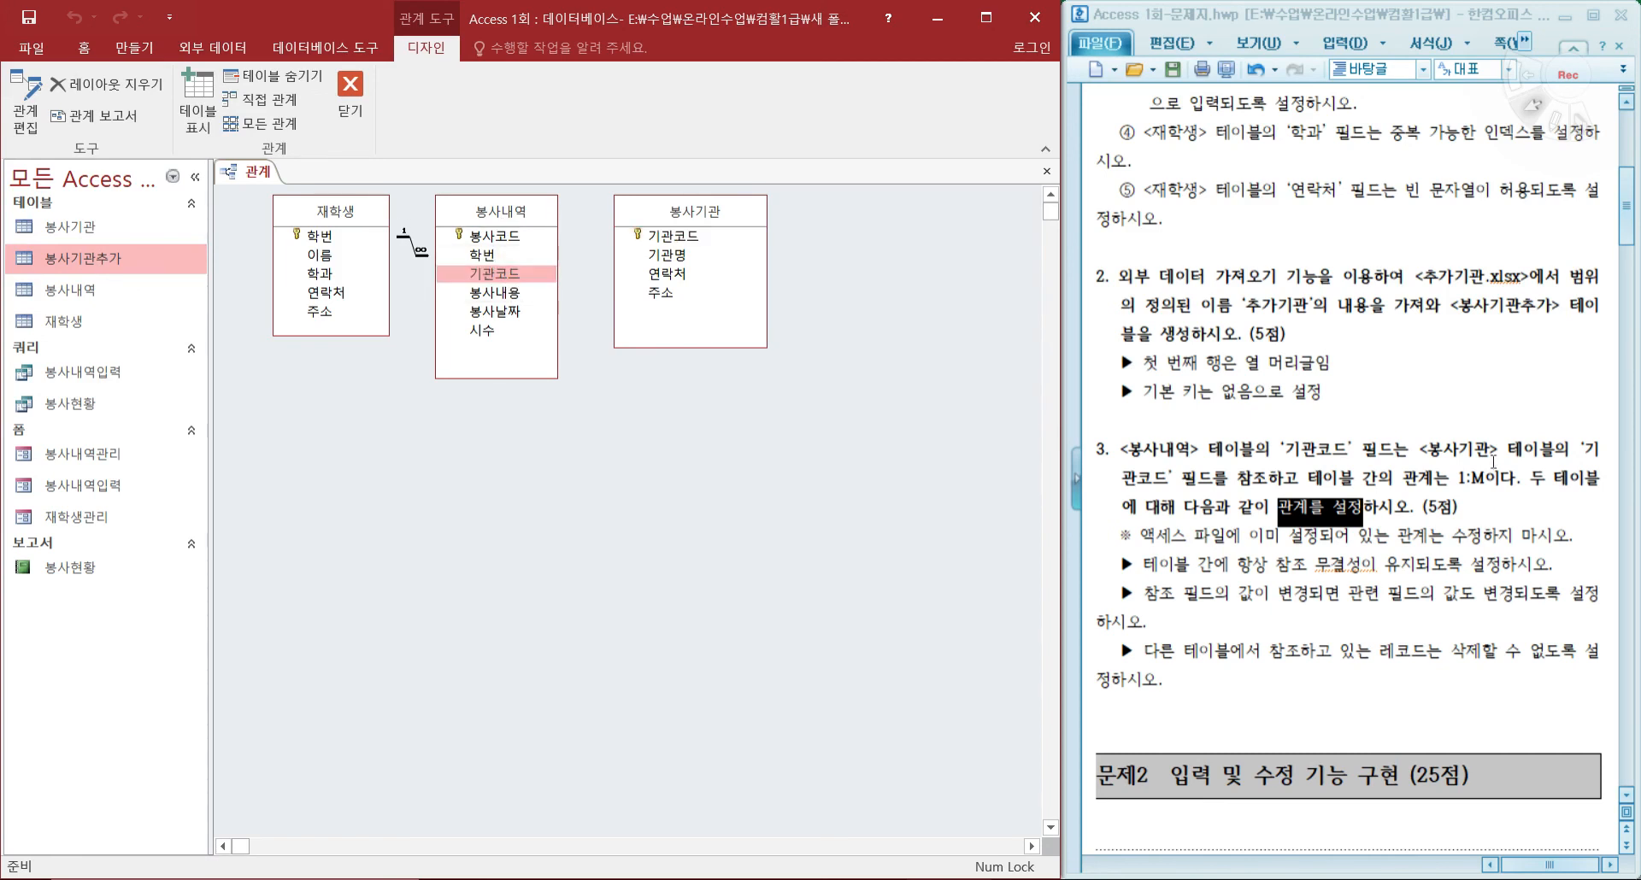
left_click(665, 240)
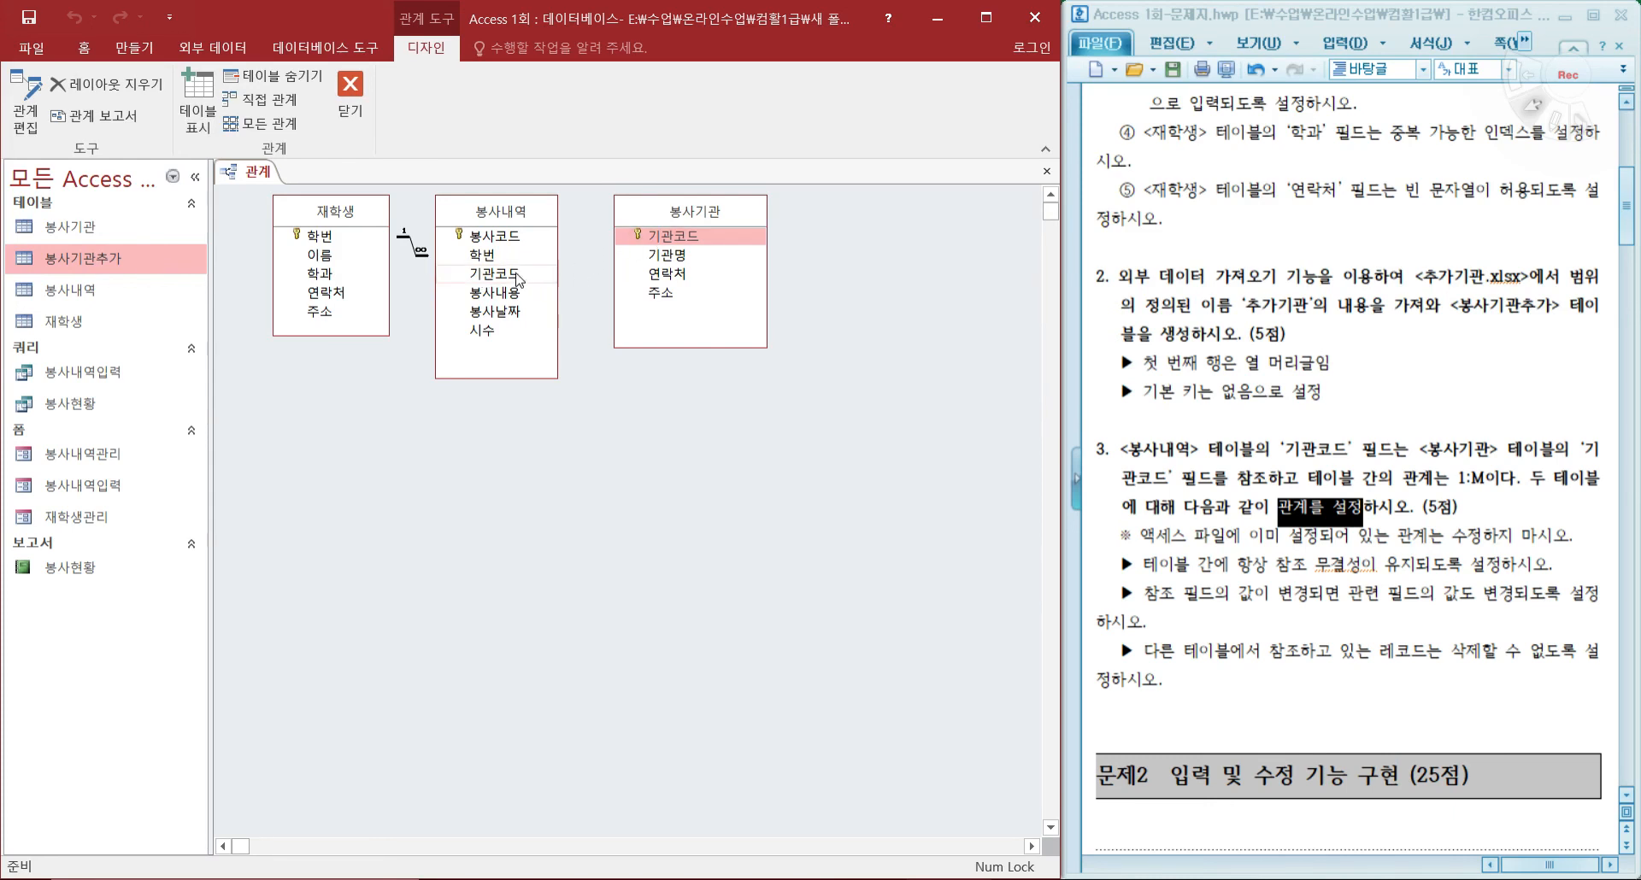
left_click_drag(518, 280, 671, 233)
left_click_drag(572, 201, 699, 387)
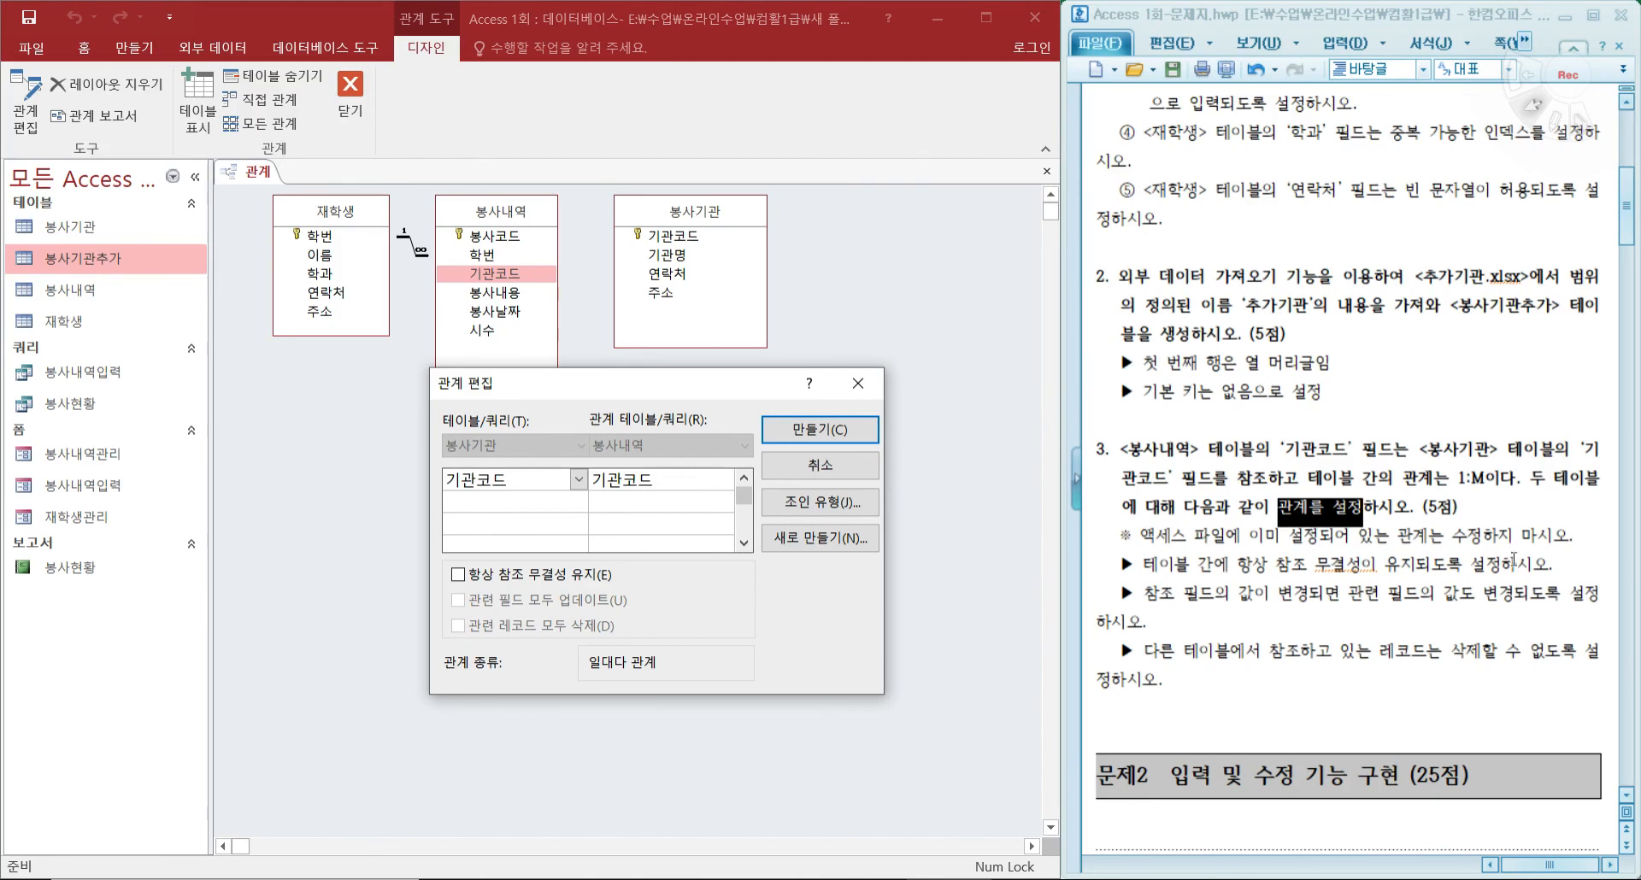
Create the relationship with referential integrity and cascading updates of related fields, and save and close the relationships layout.
left_click(487, 581)
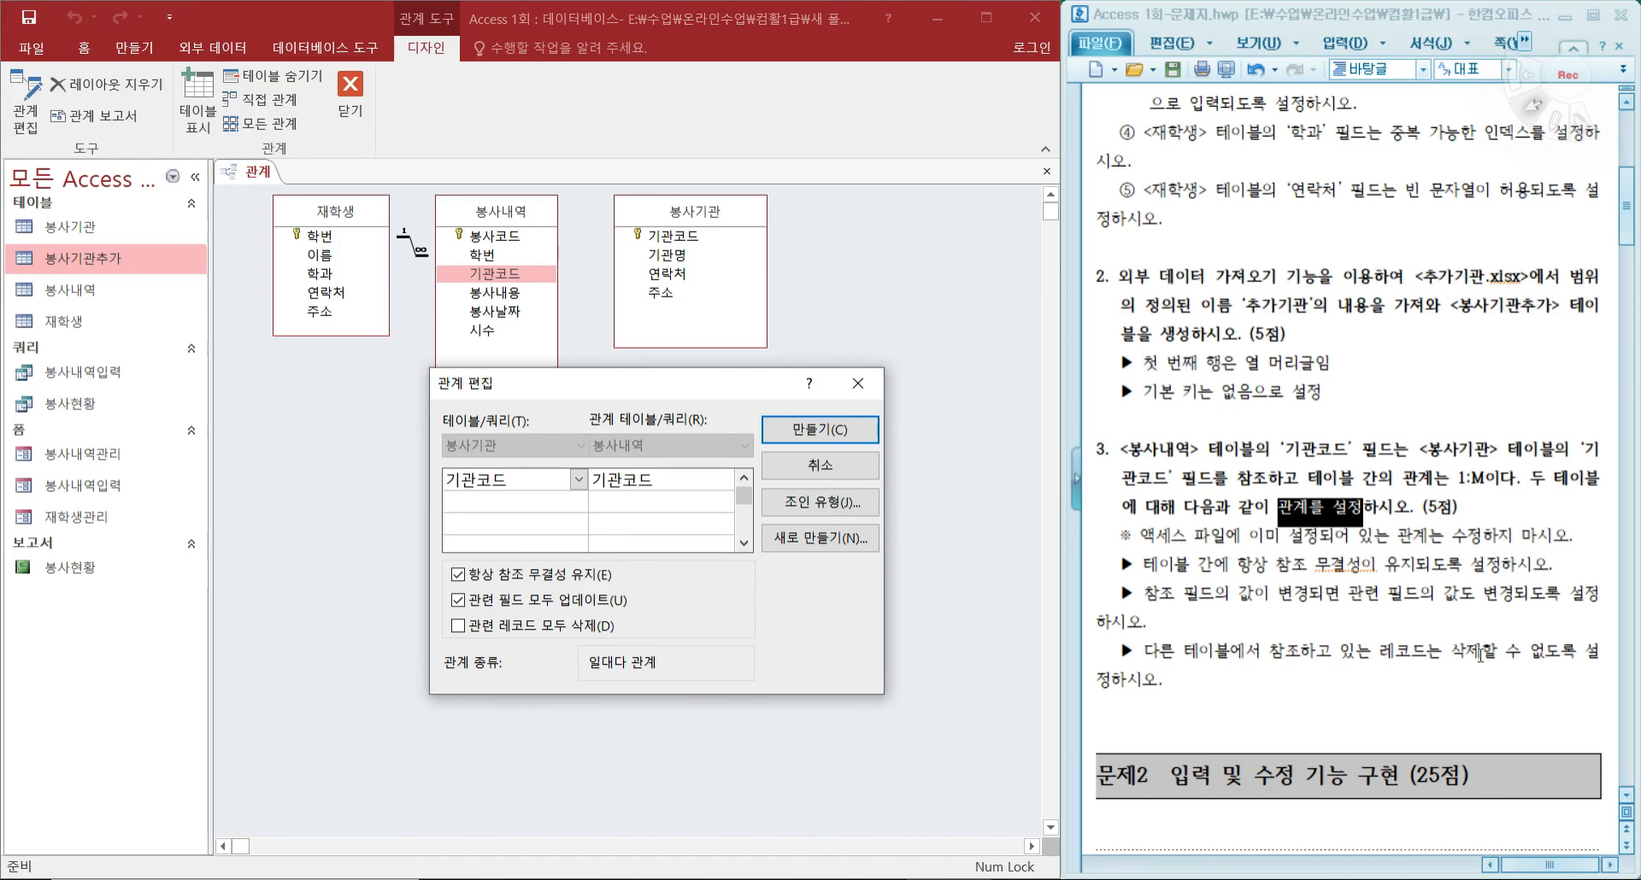
left_click(470, 636)
left_click(822, 432)
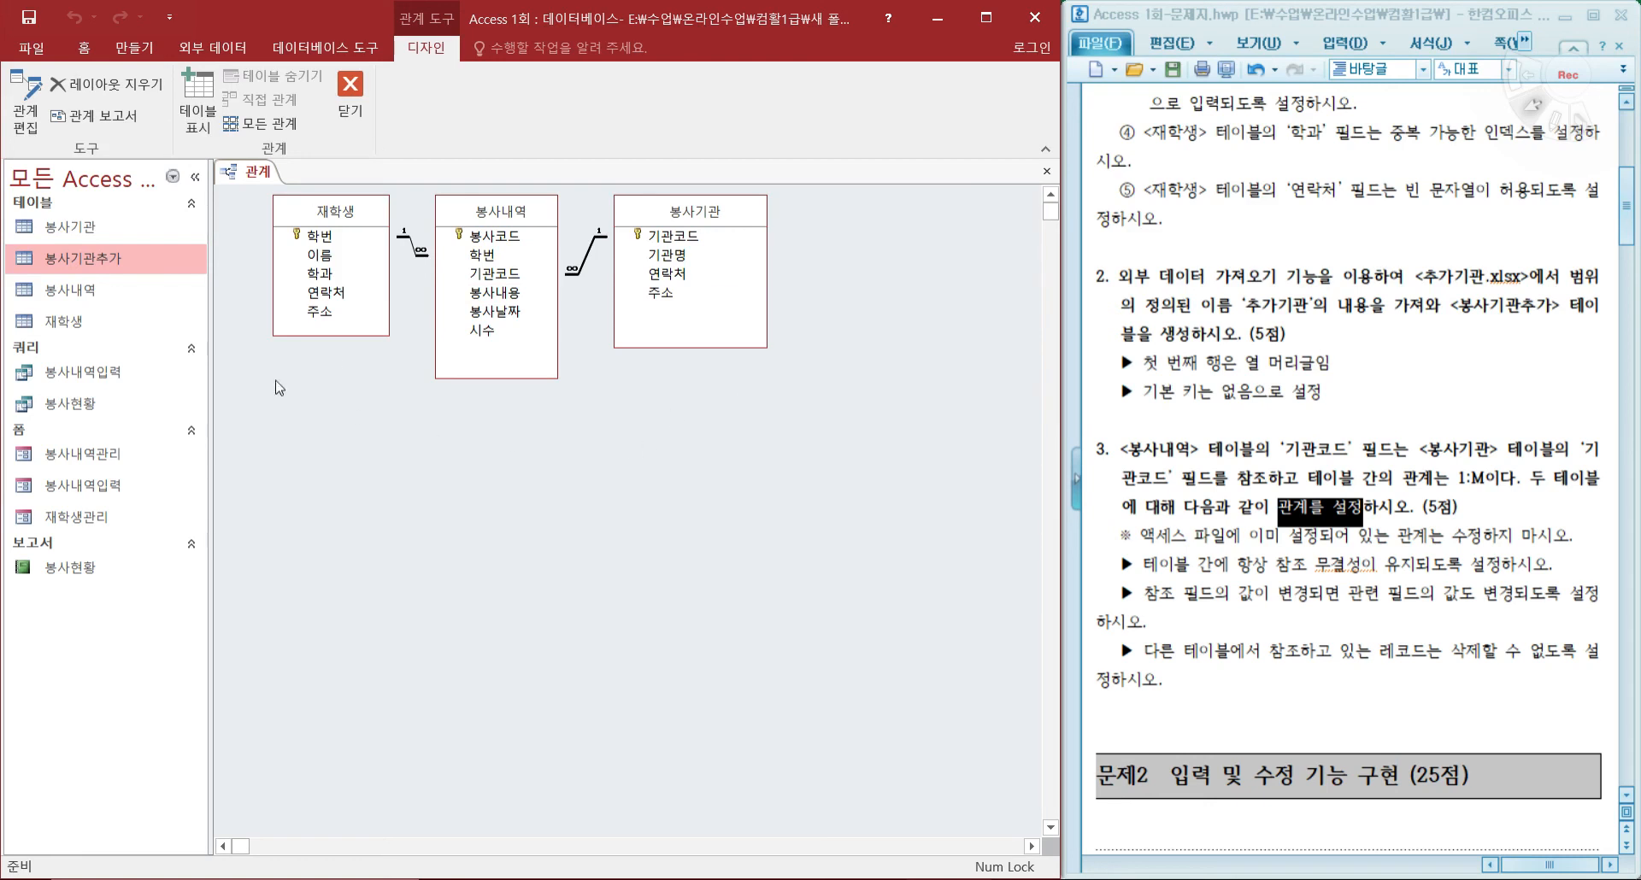
left_click(29, 19)
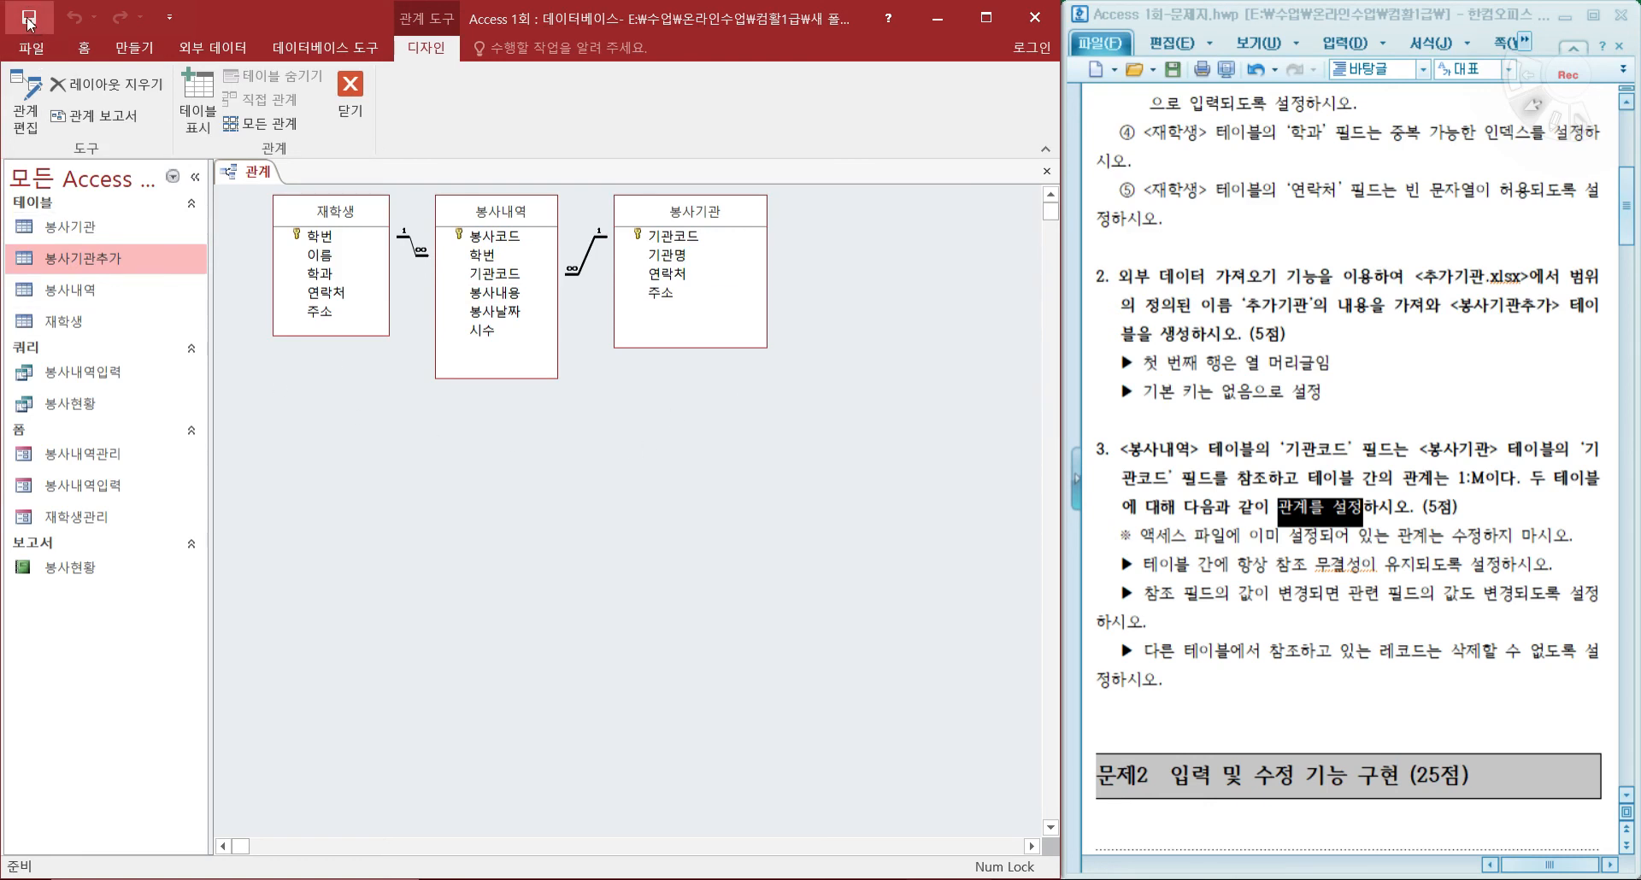
left_click(1047, 178)
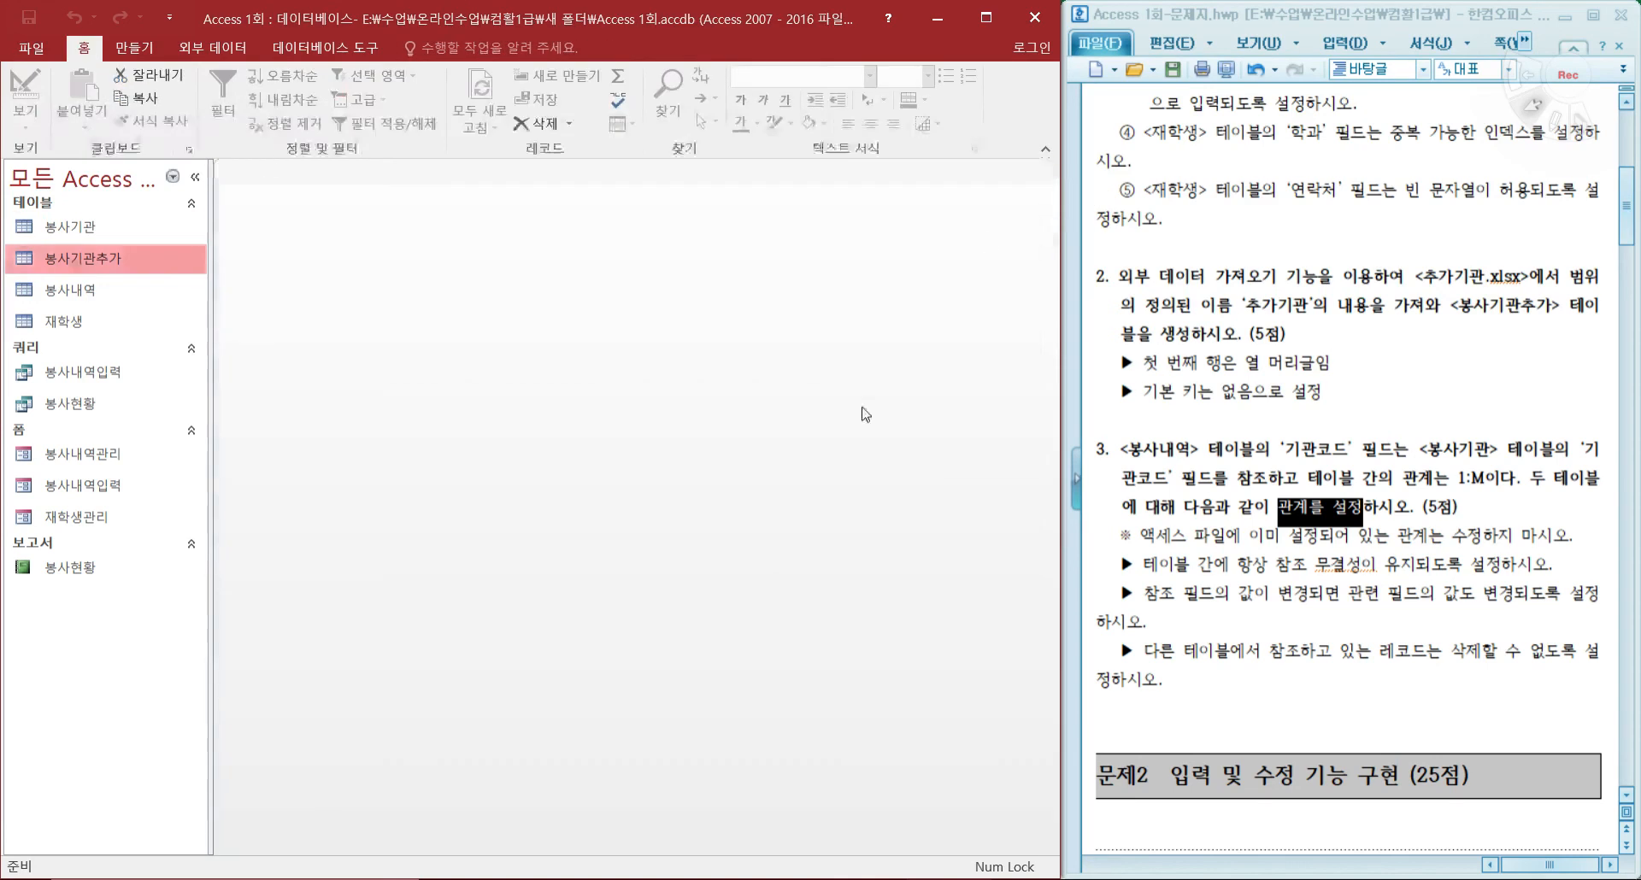